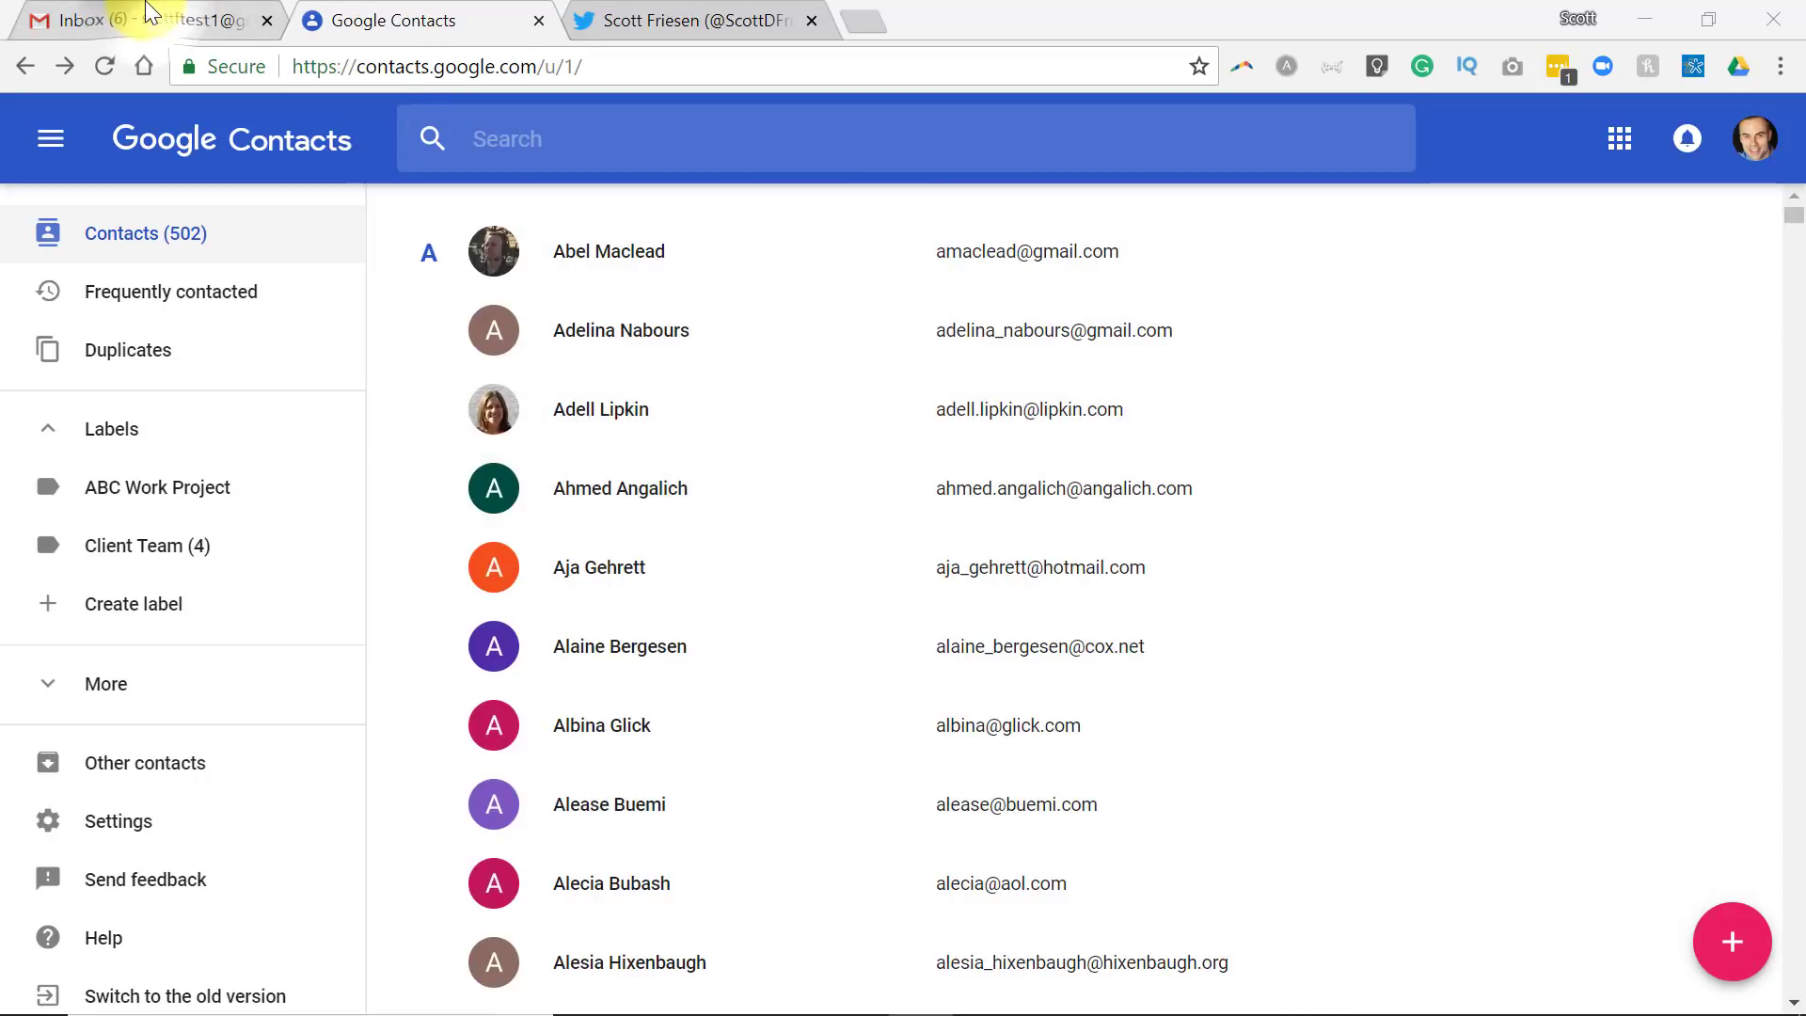
- Switch to the Gmail inbox, view and close the Keep notes beside it, and check the list of Google apps for Contacts
left_click(122, 19)
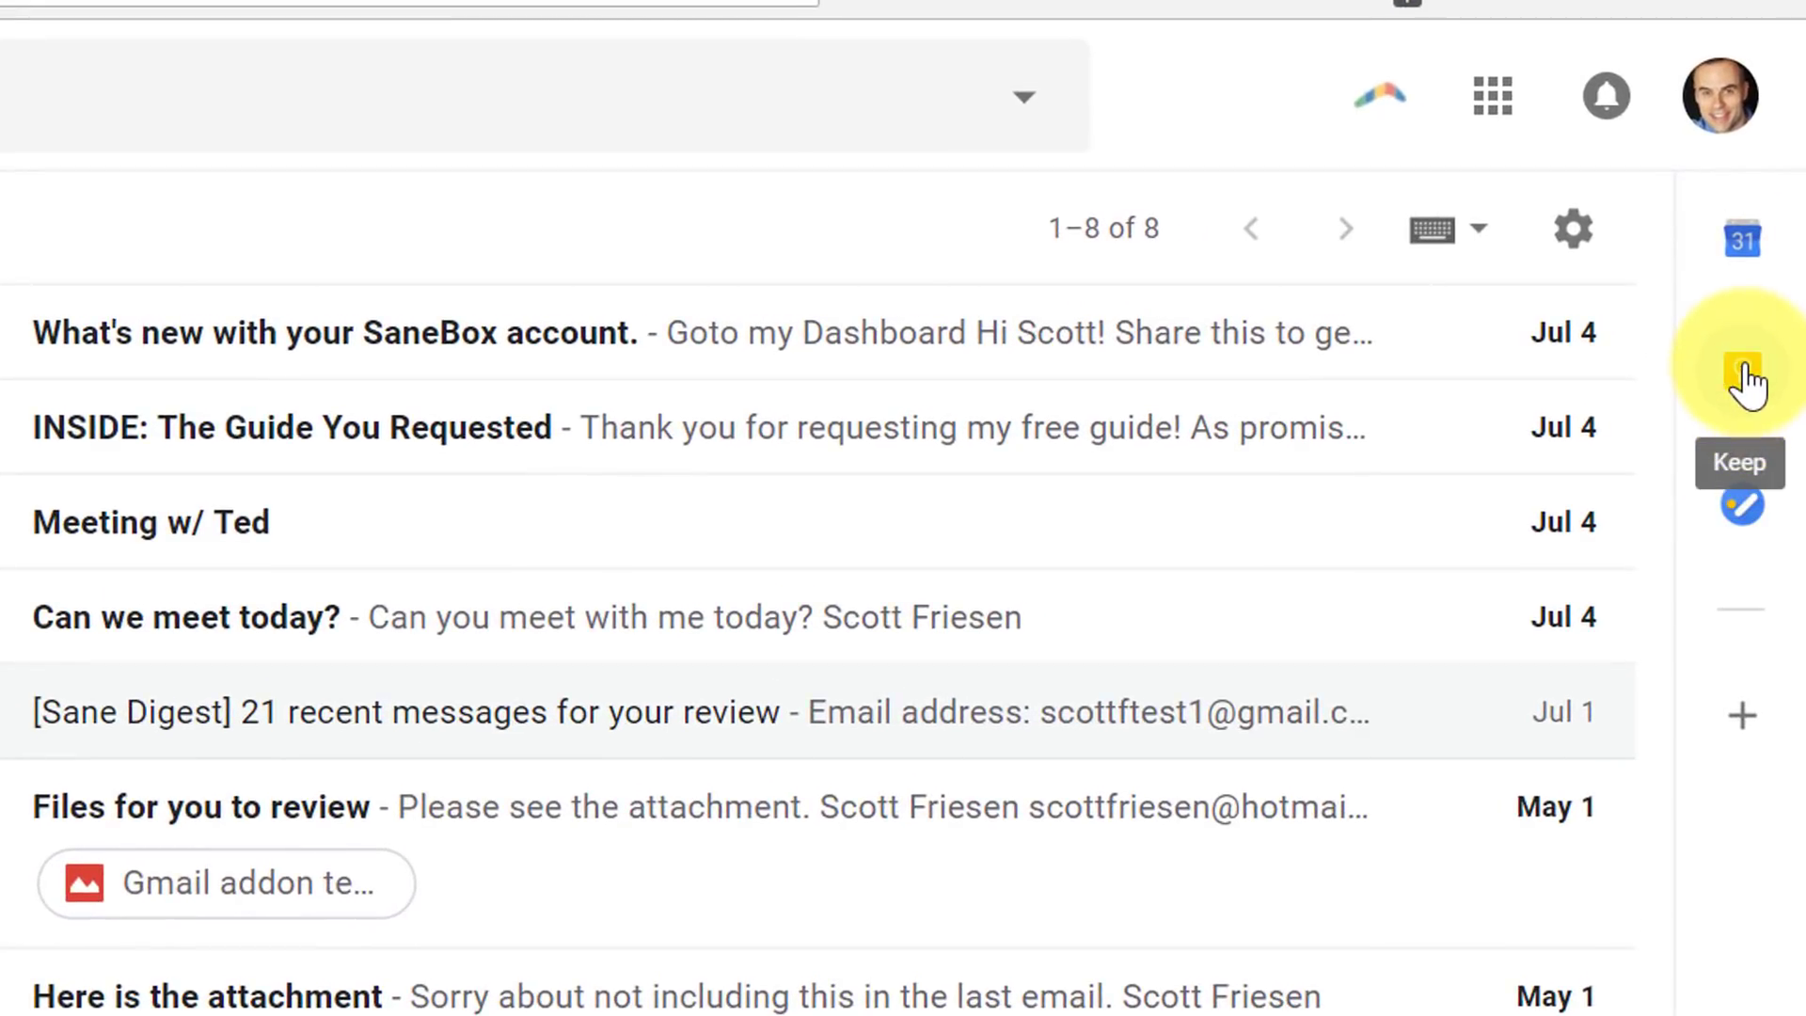
left_click(1744, 374)
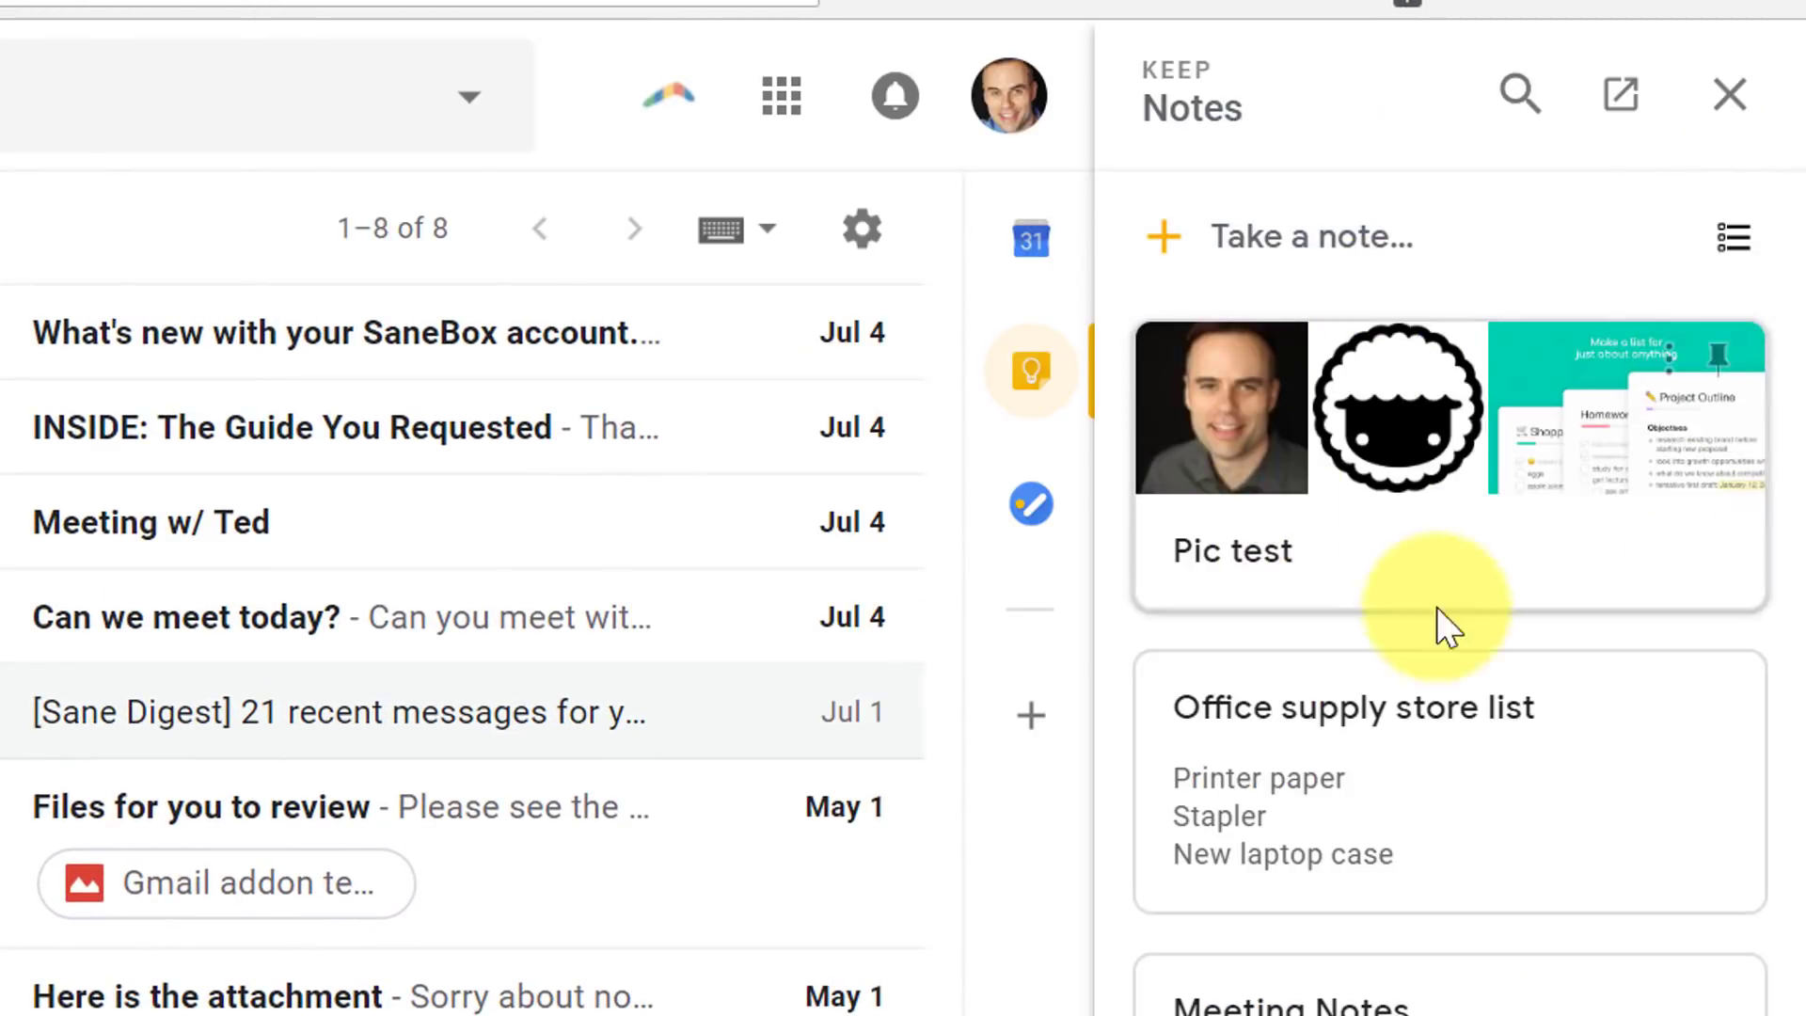
left_click(1046, 375)
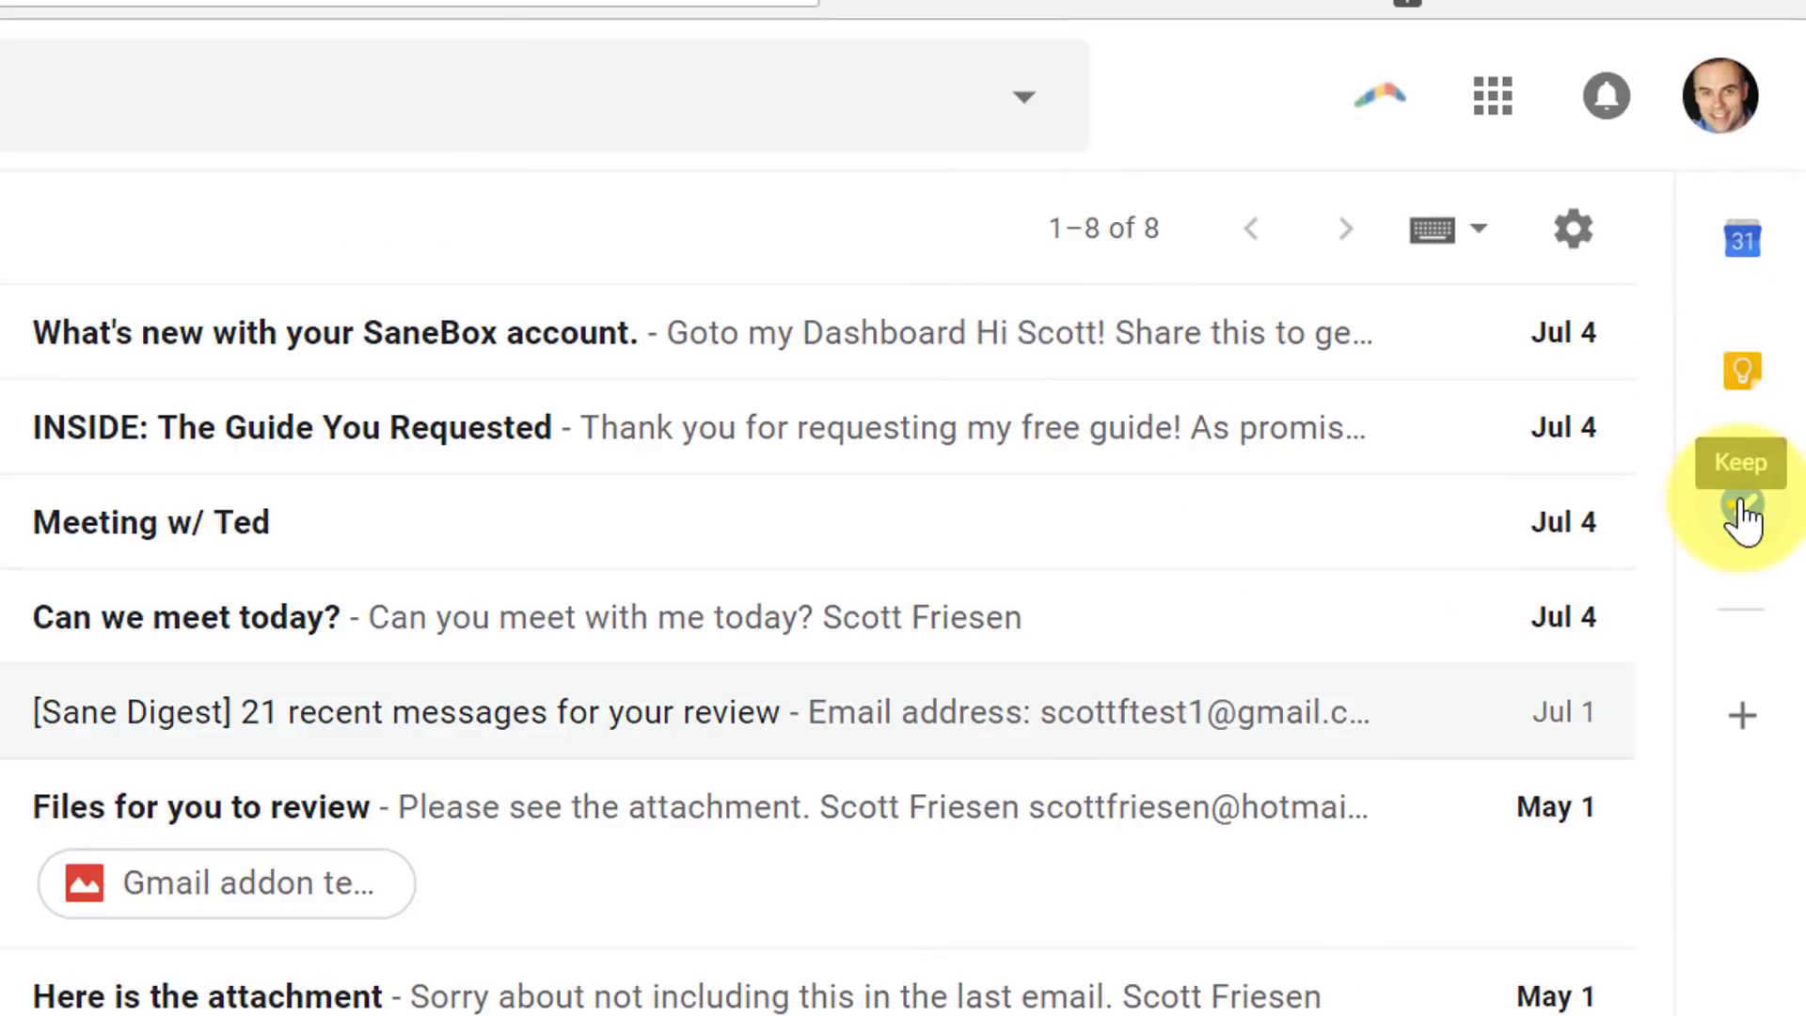
left_click(1741, 387)
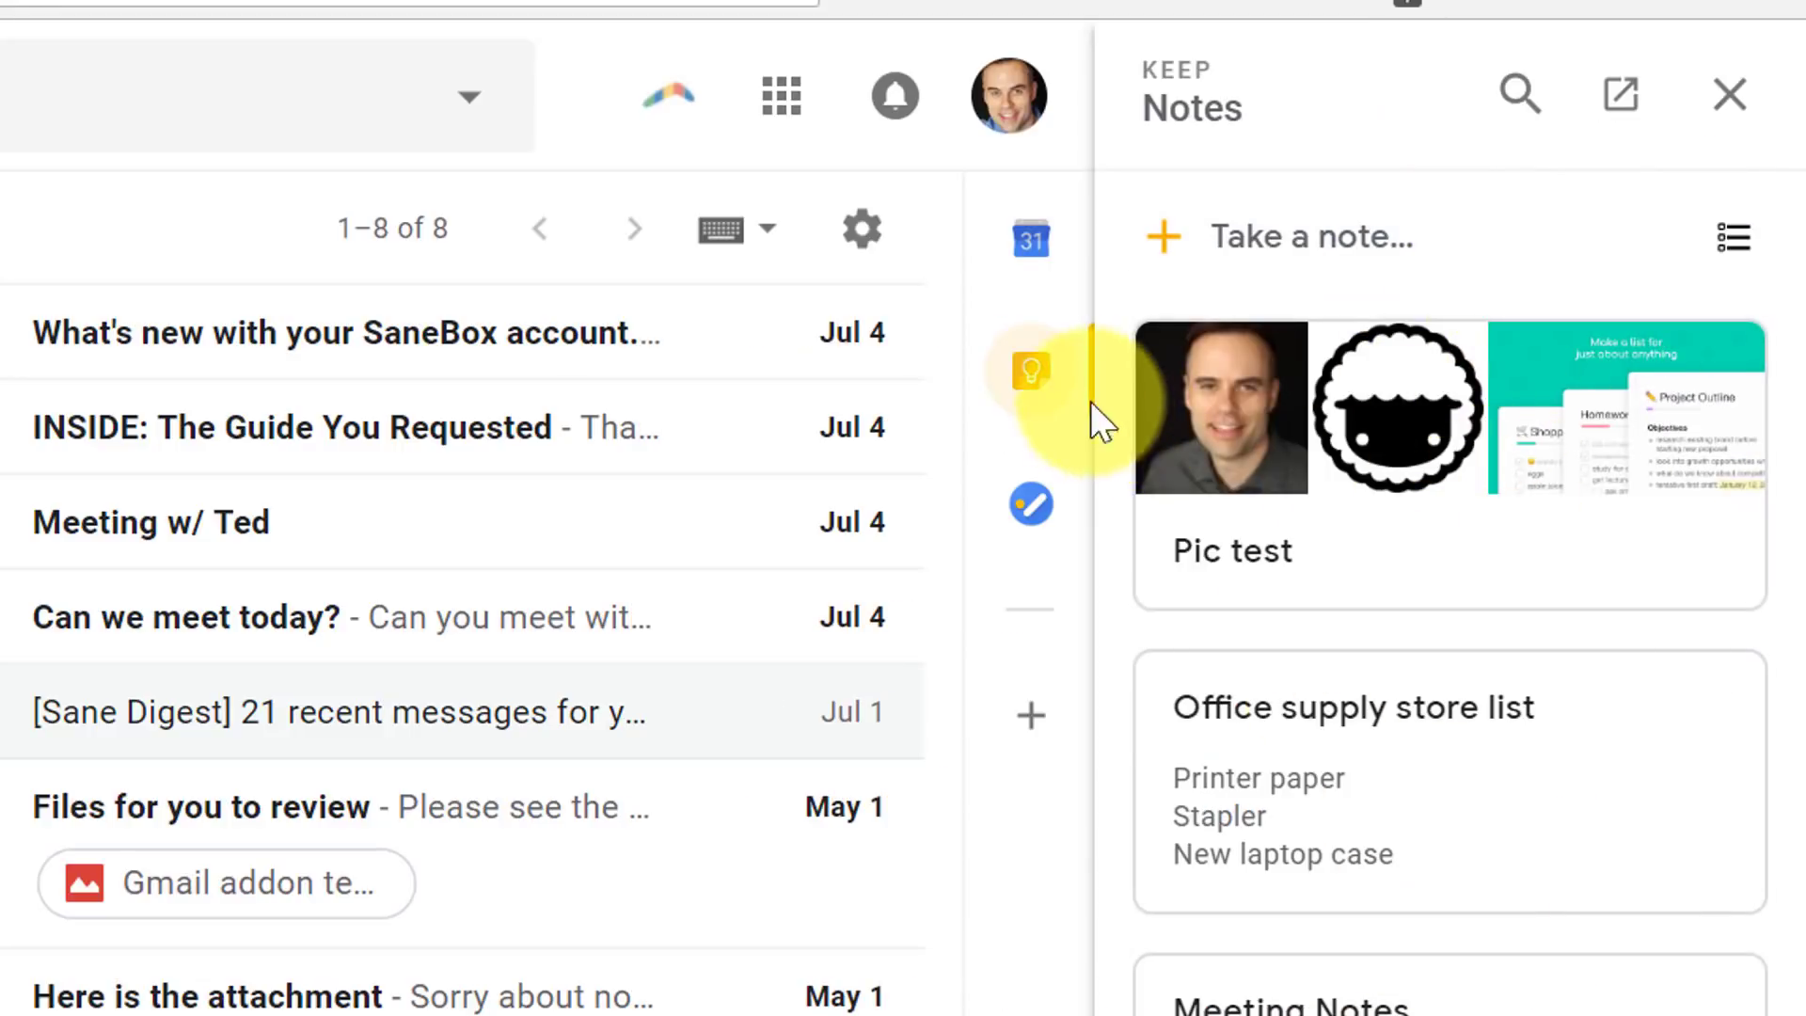
left_click(1034, 376)
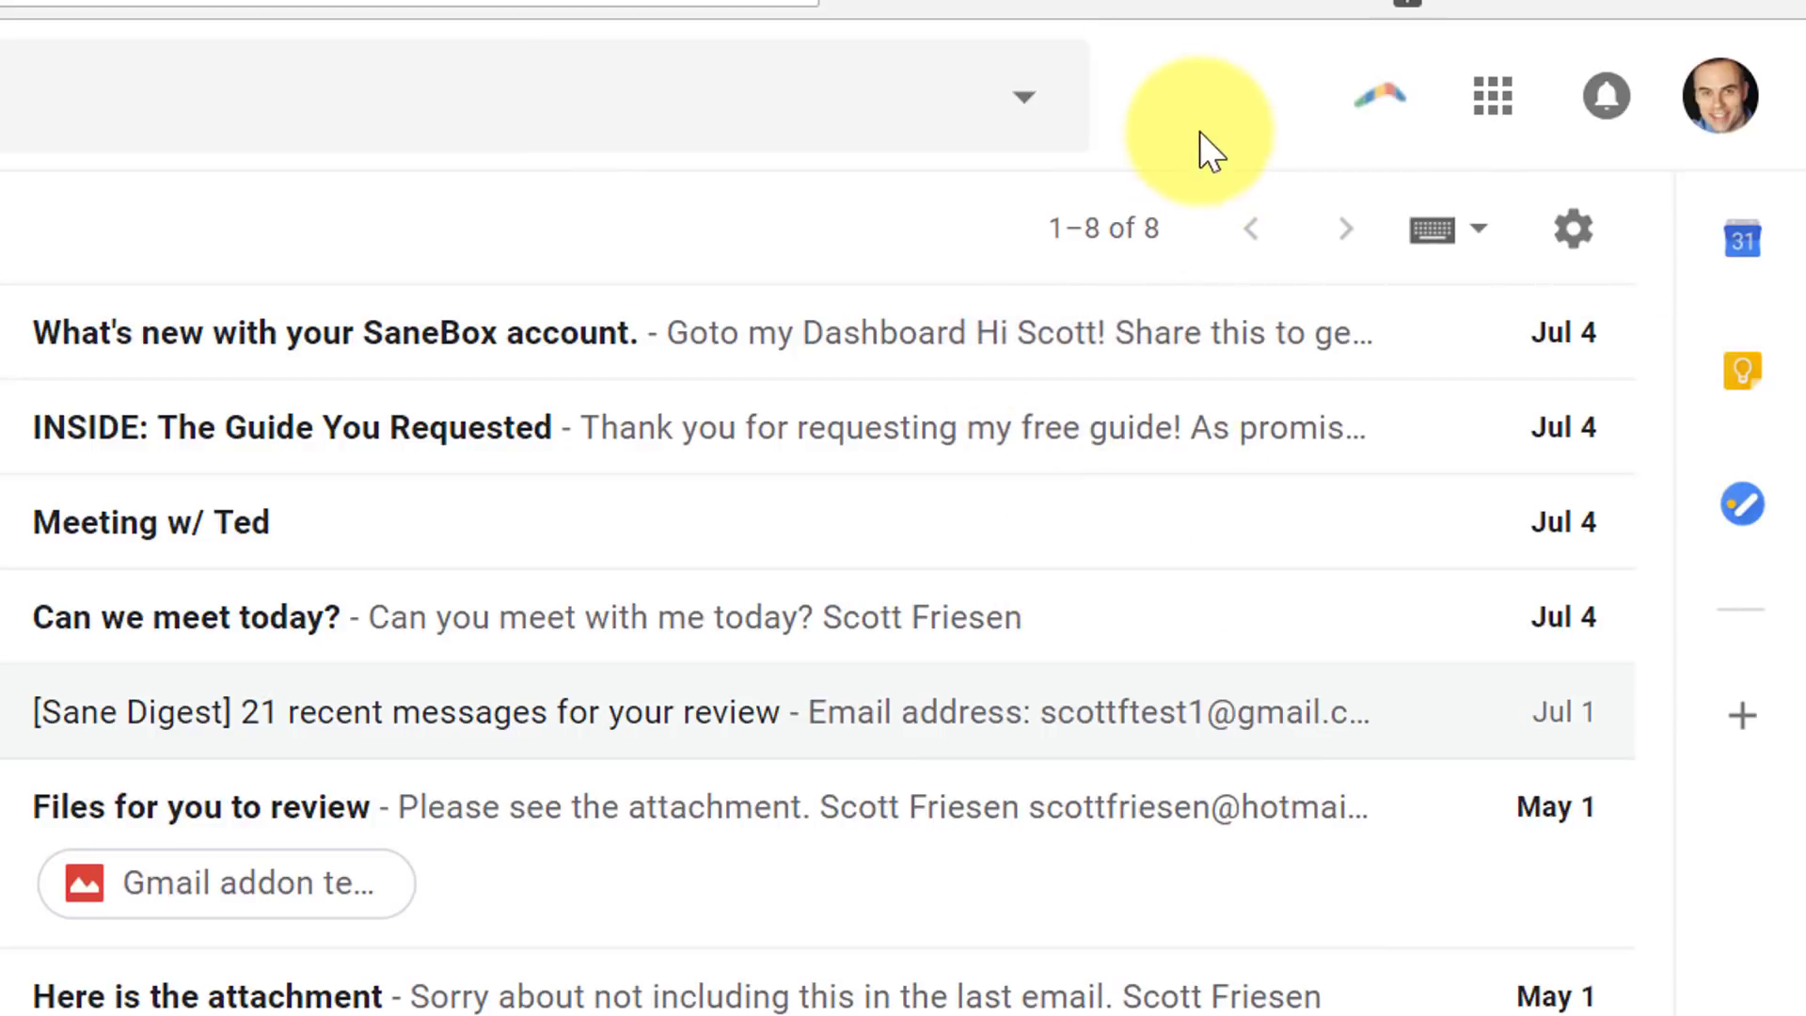
left_click(1491, 105)
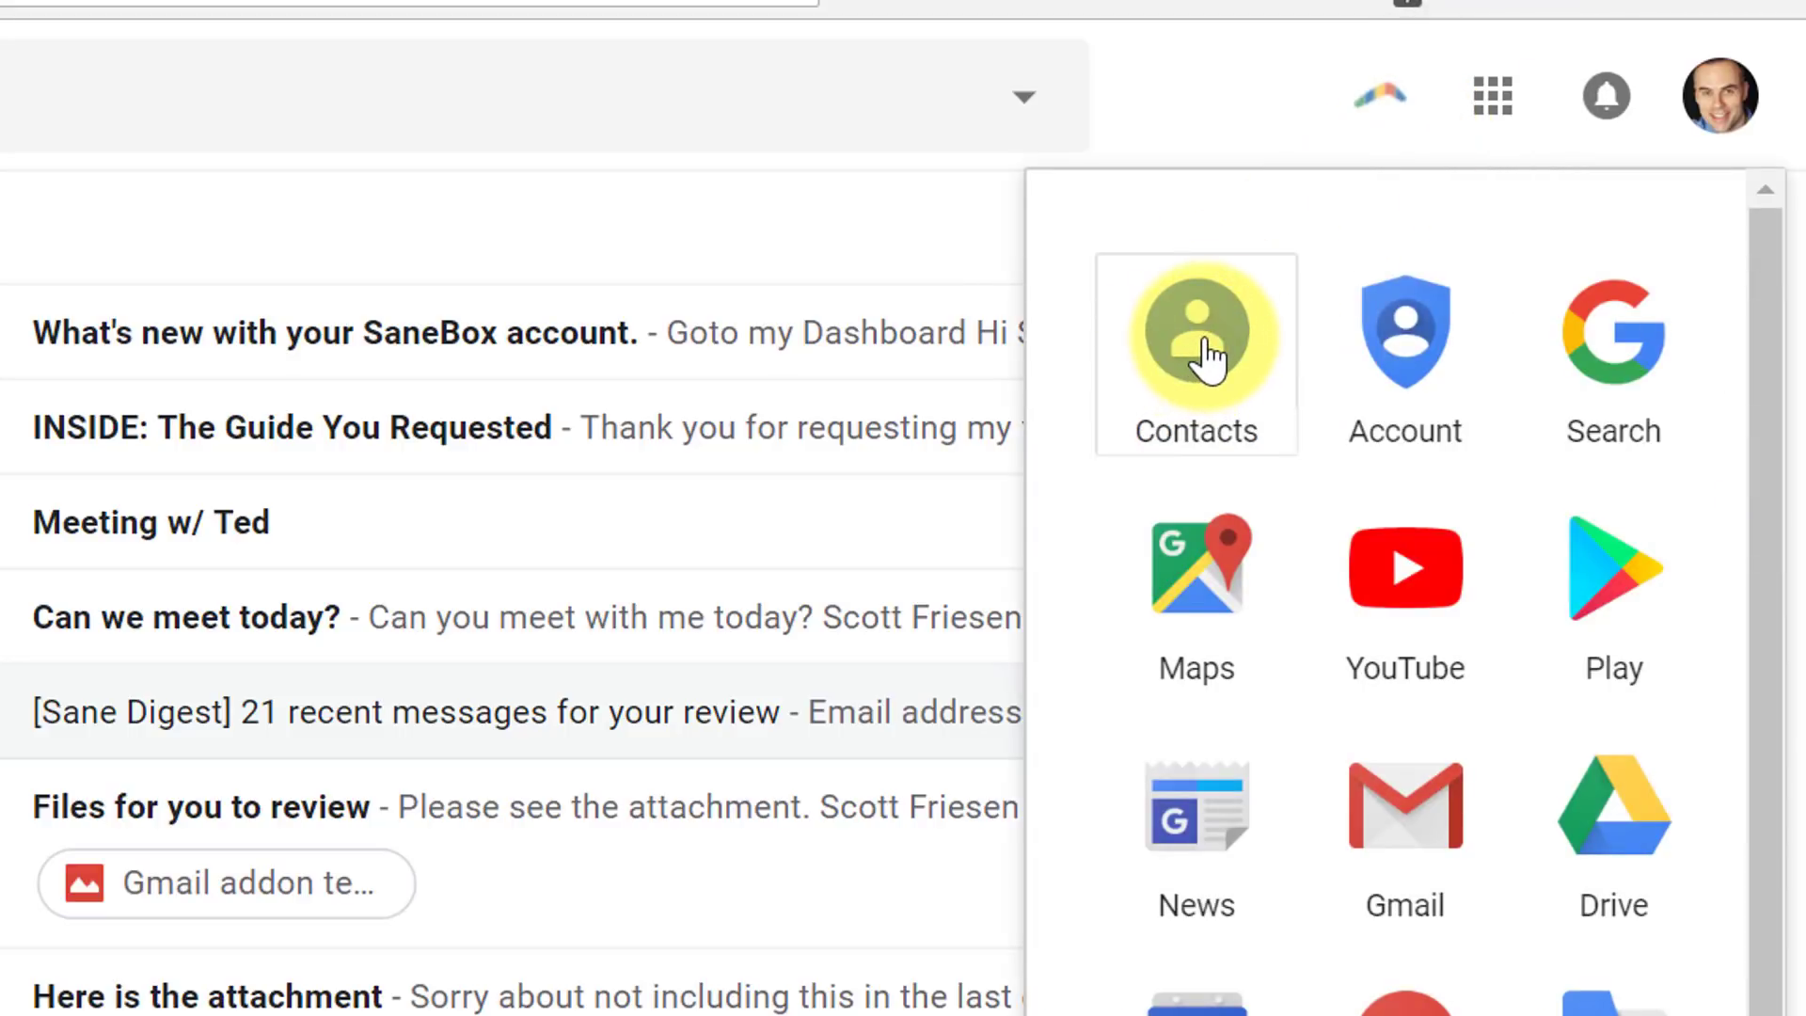
left_click(1178, 89)
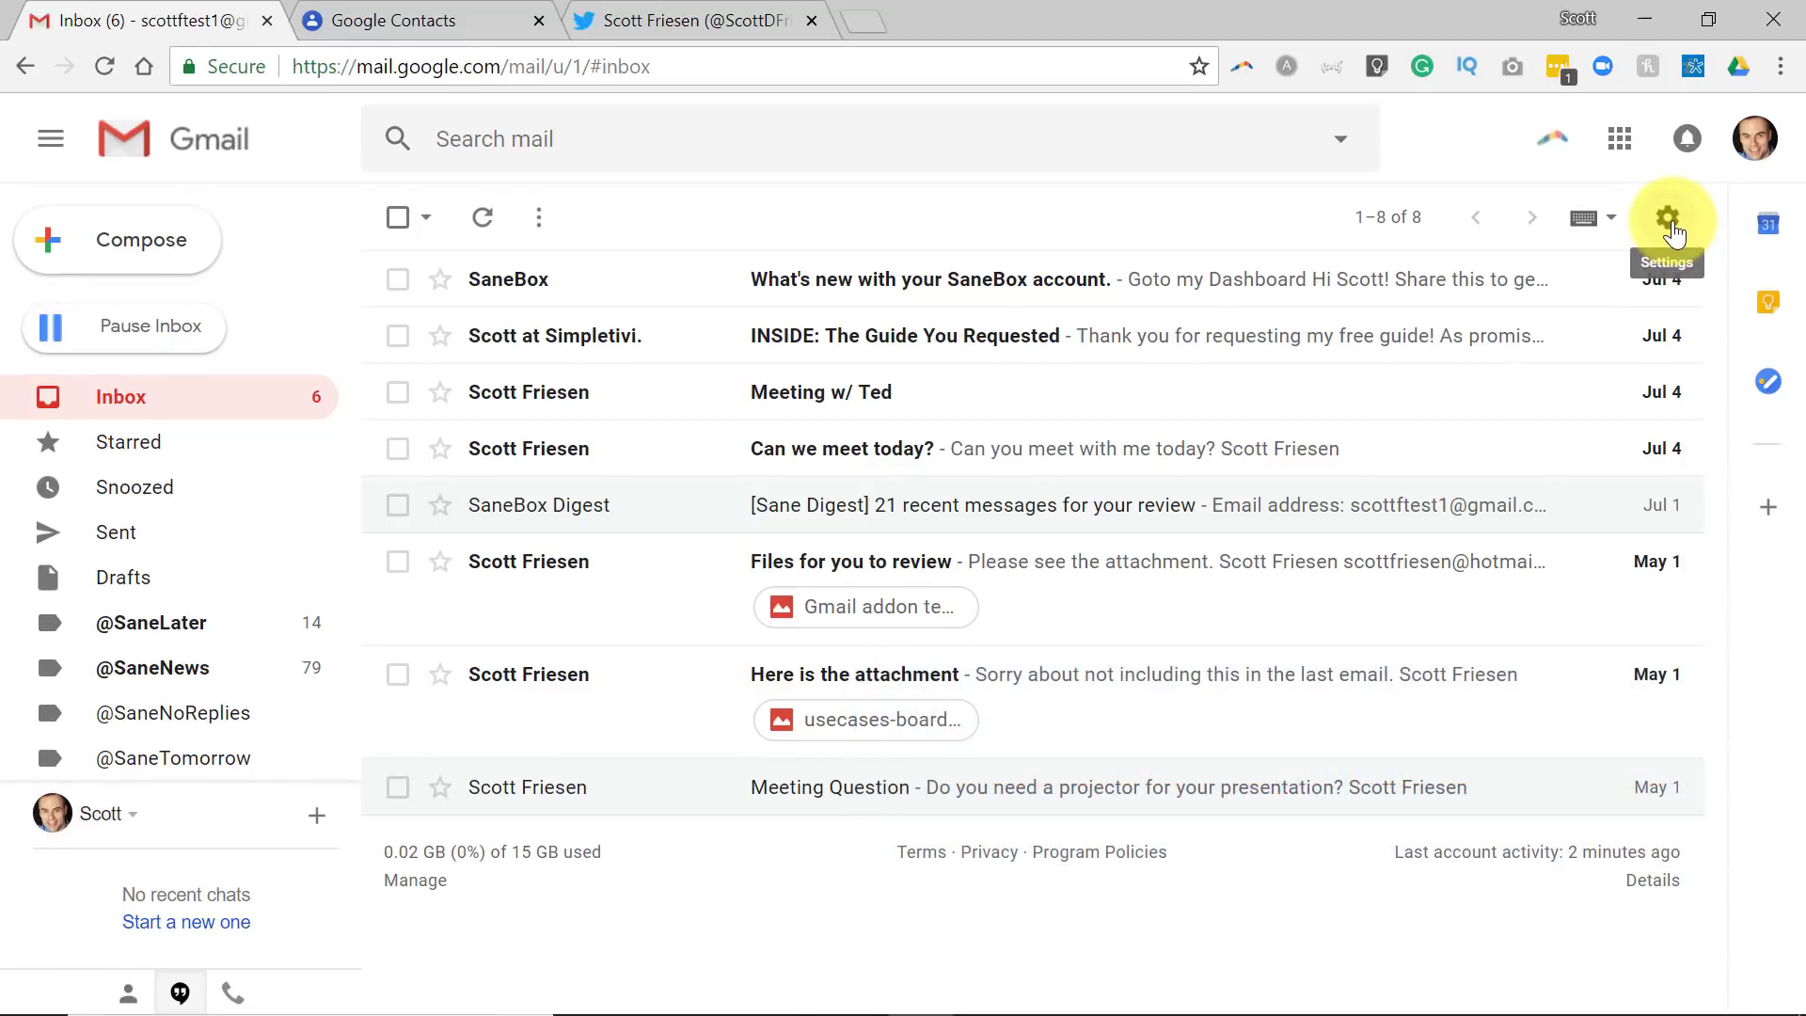
- Turn on keyboard shortcuts in Gmail's general settings and save the changes
left_click(1668, 226)
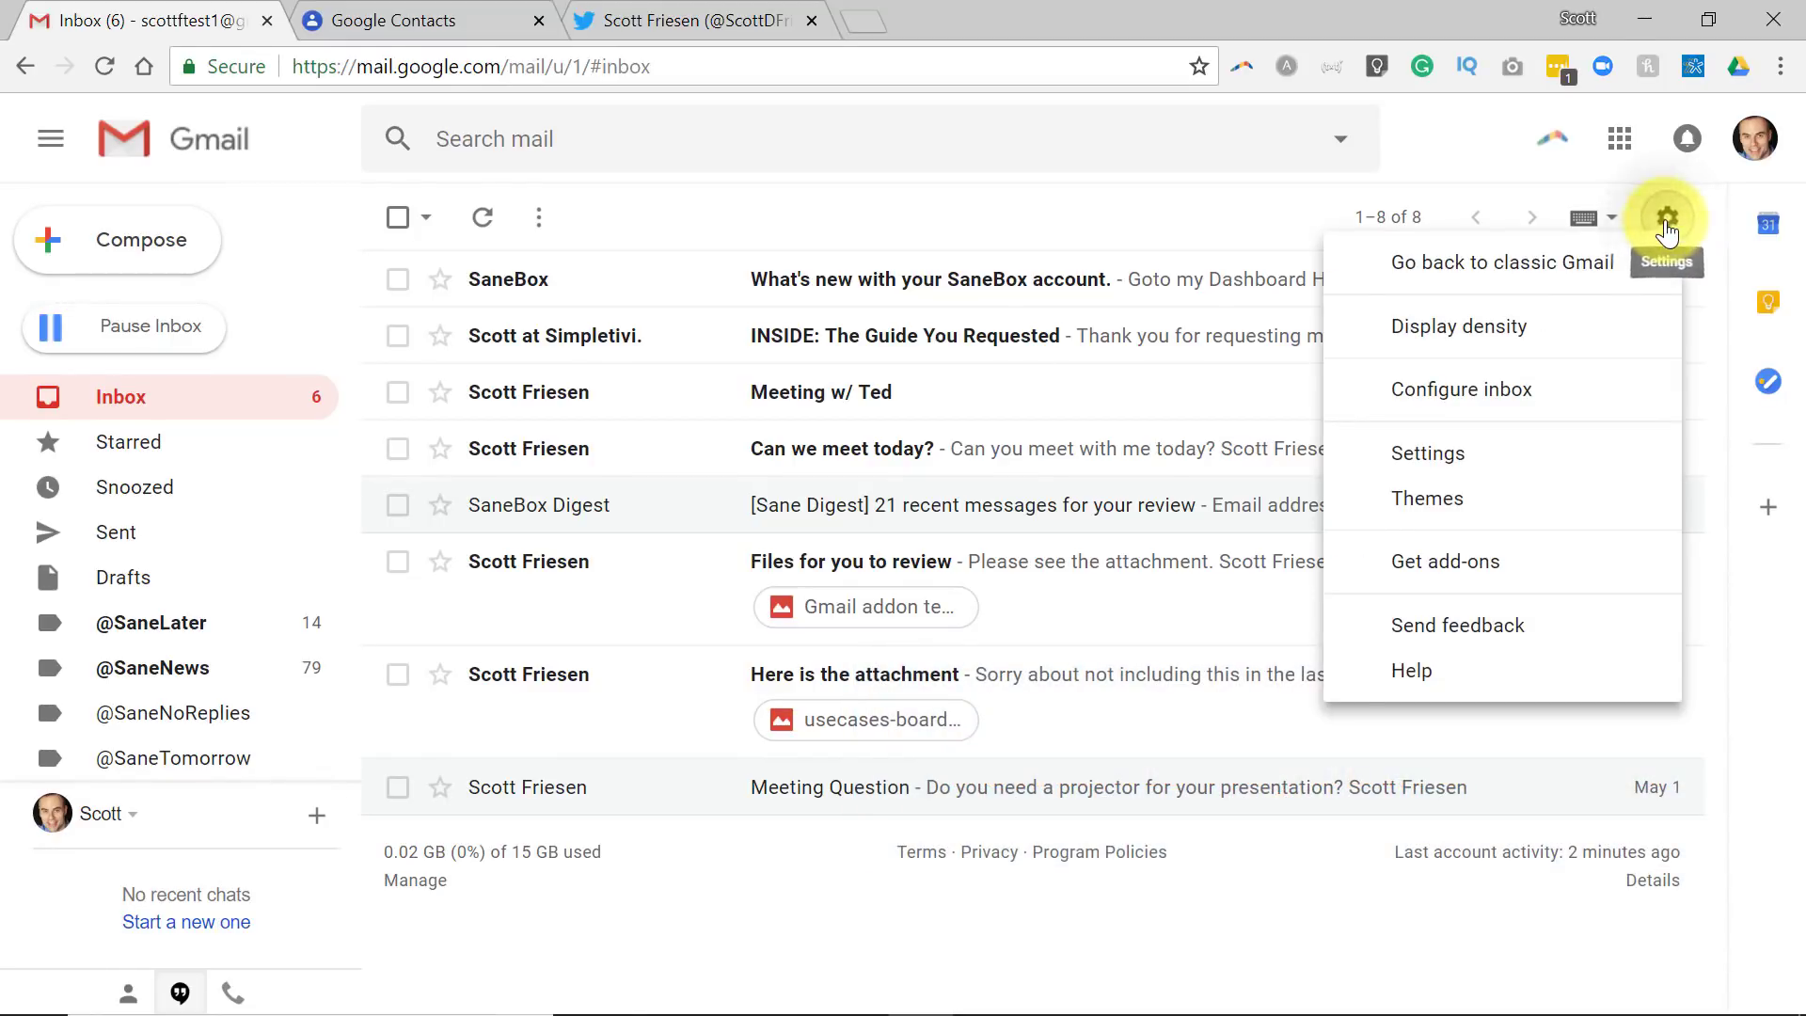
left_click(1438, 457)
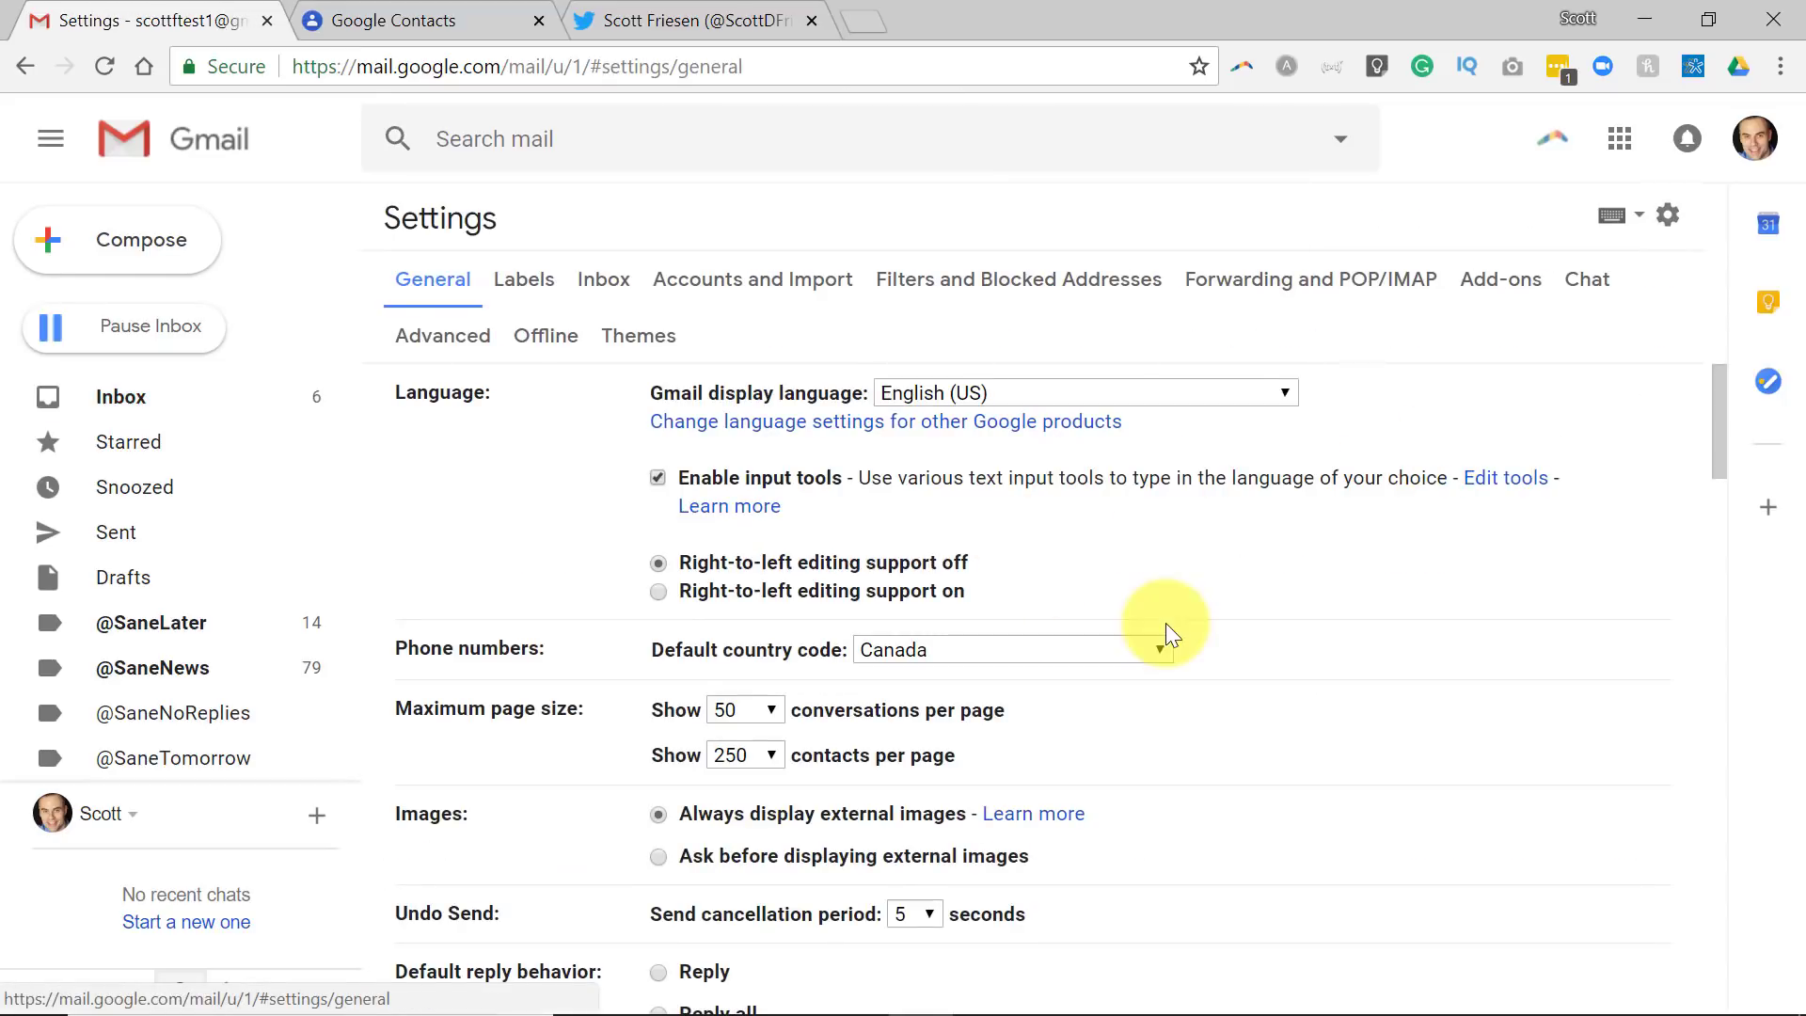
scroll(523, 527, "down", 7)
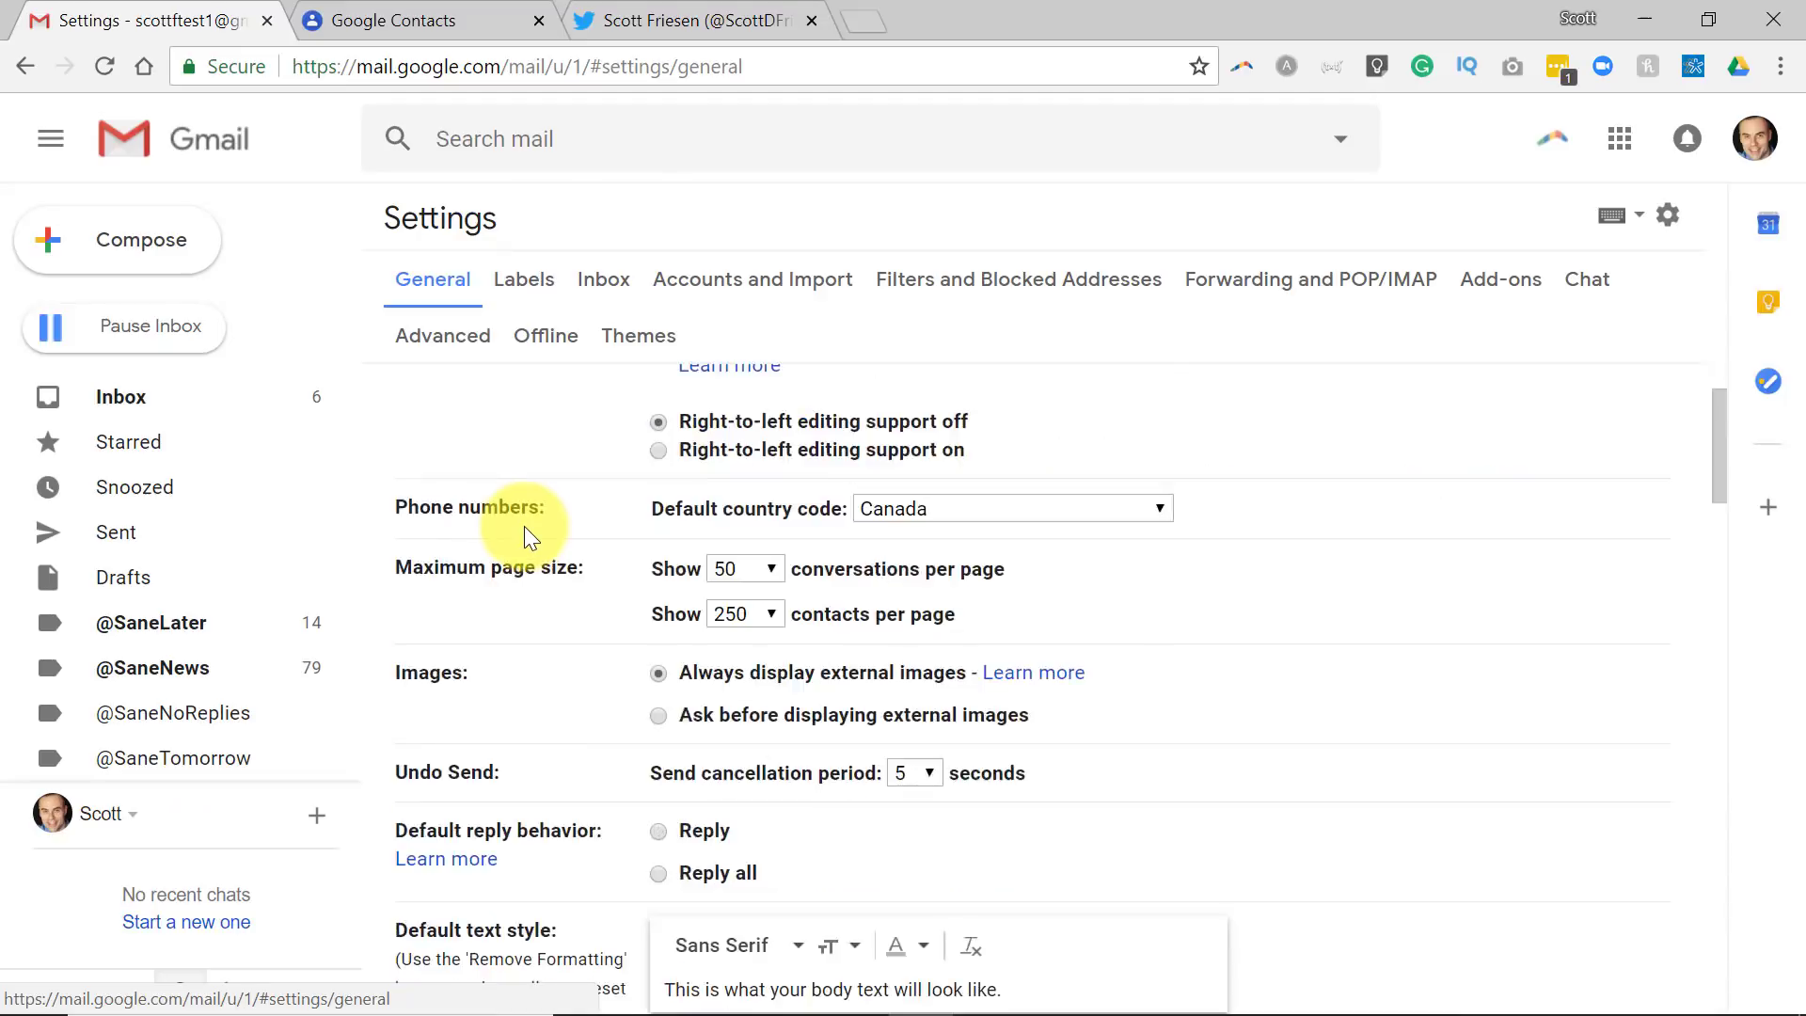
scroll(523, 527, "down", 9)
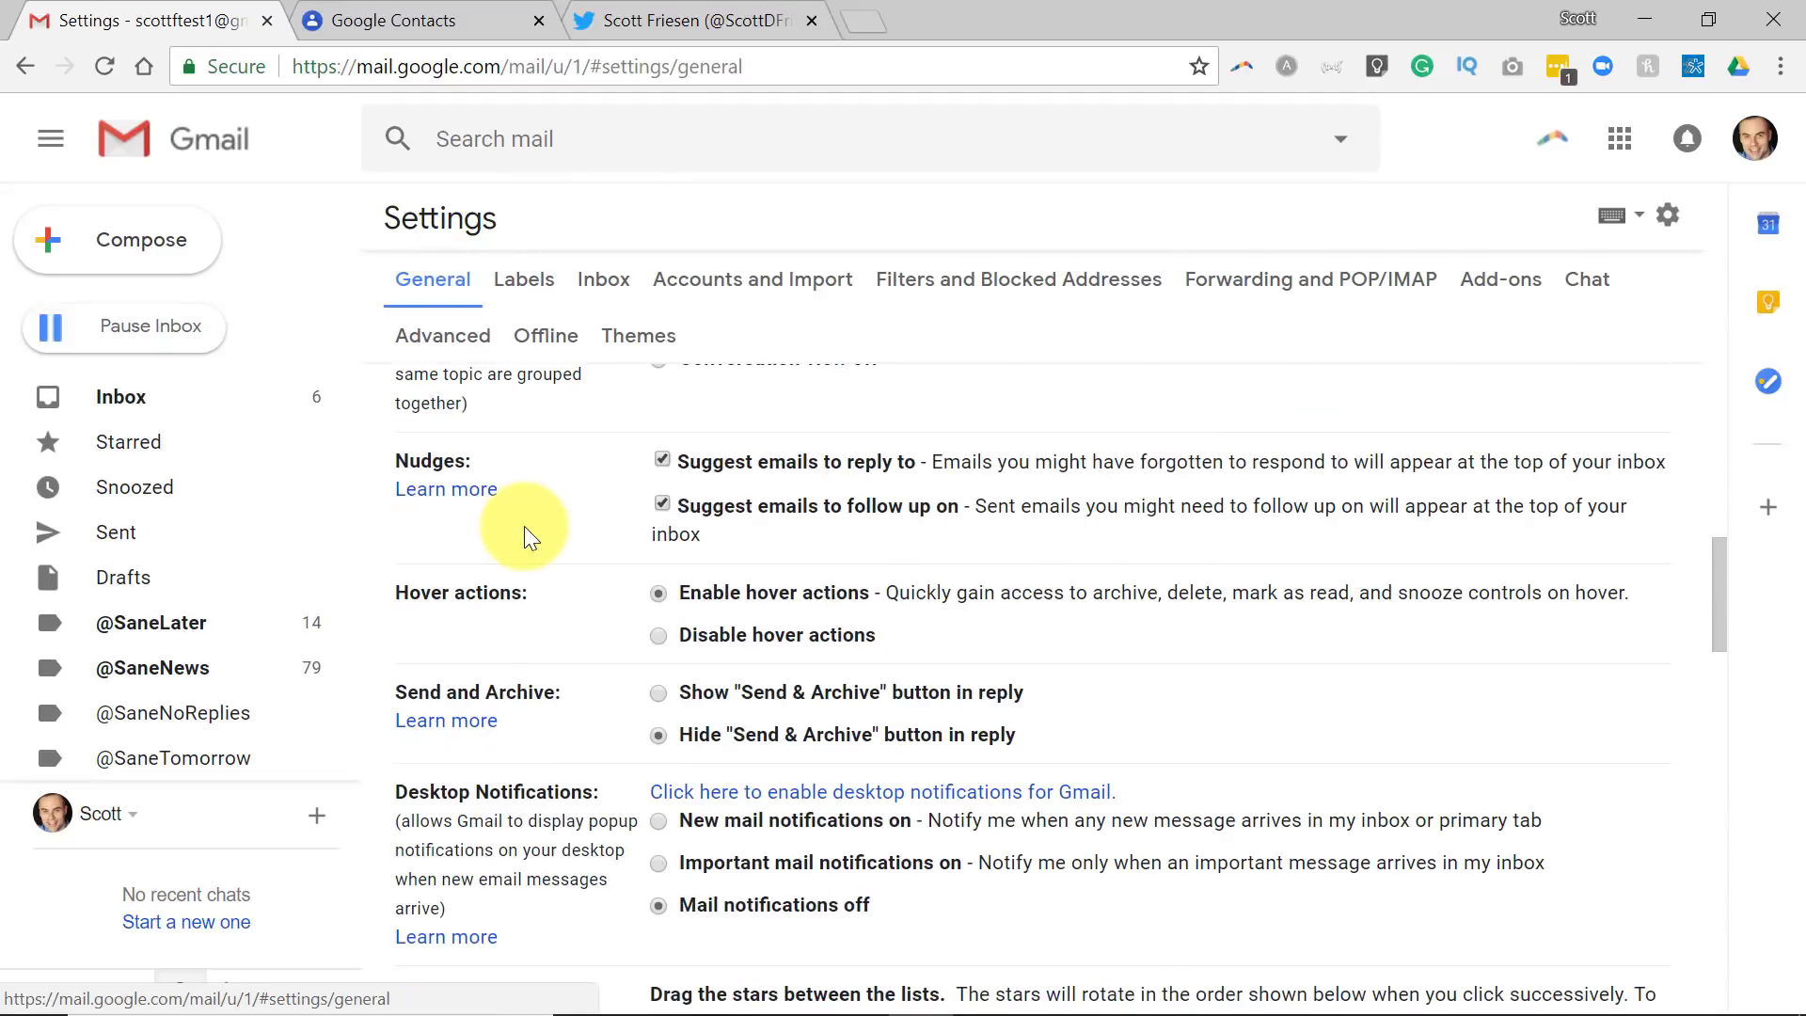
scroll(523, 527, "down", 2)
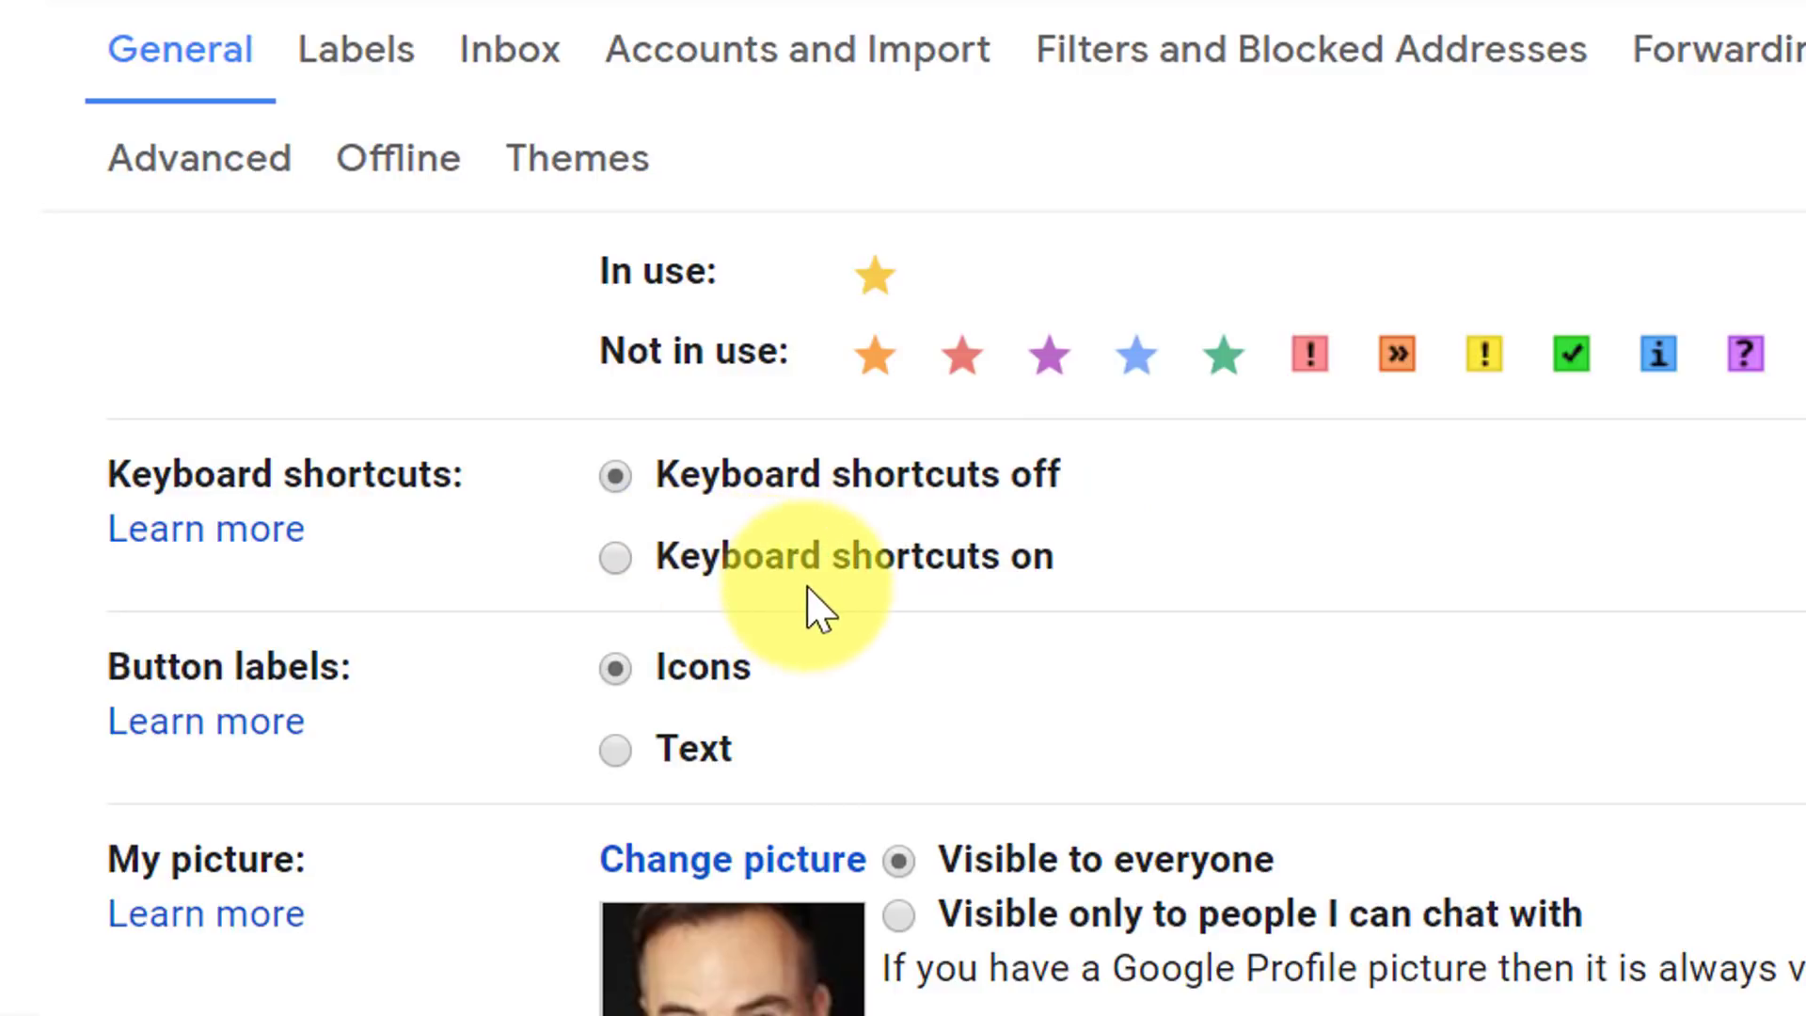
left_click(627, 561)
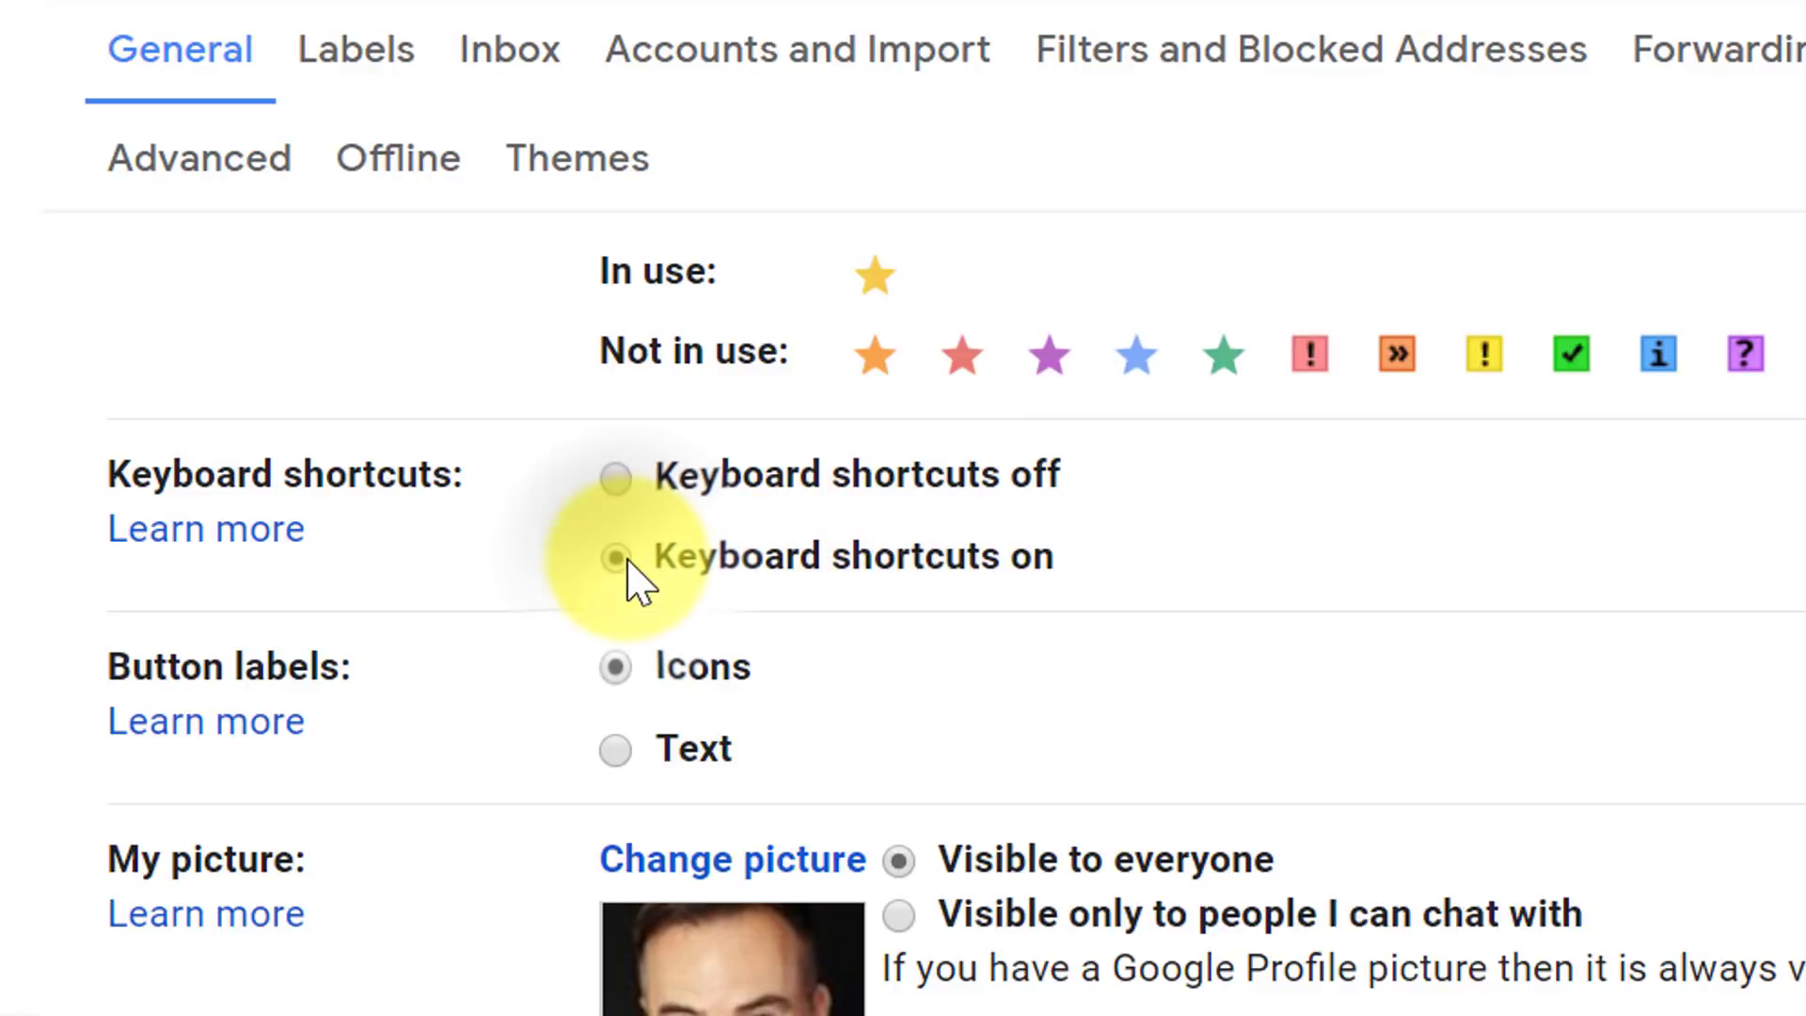
scroll(1477, 687, "down", 4)
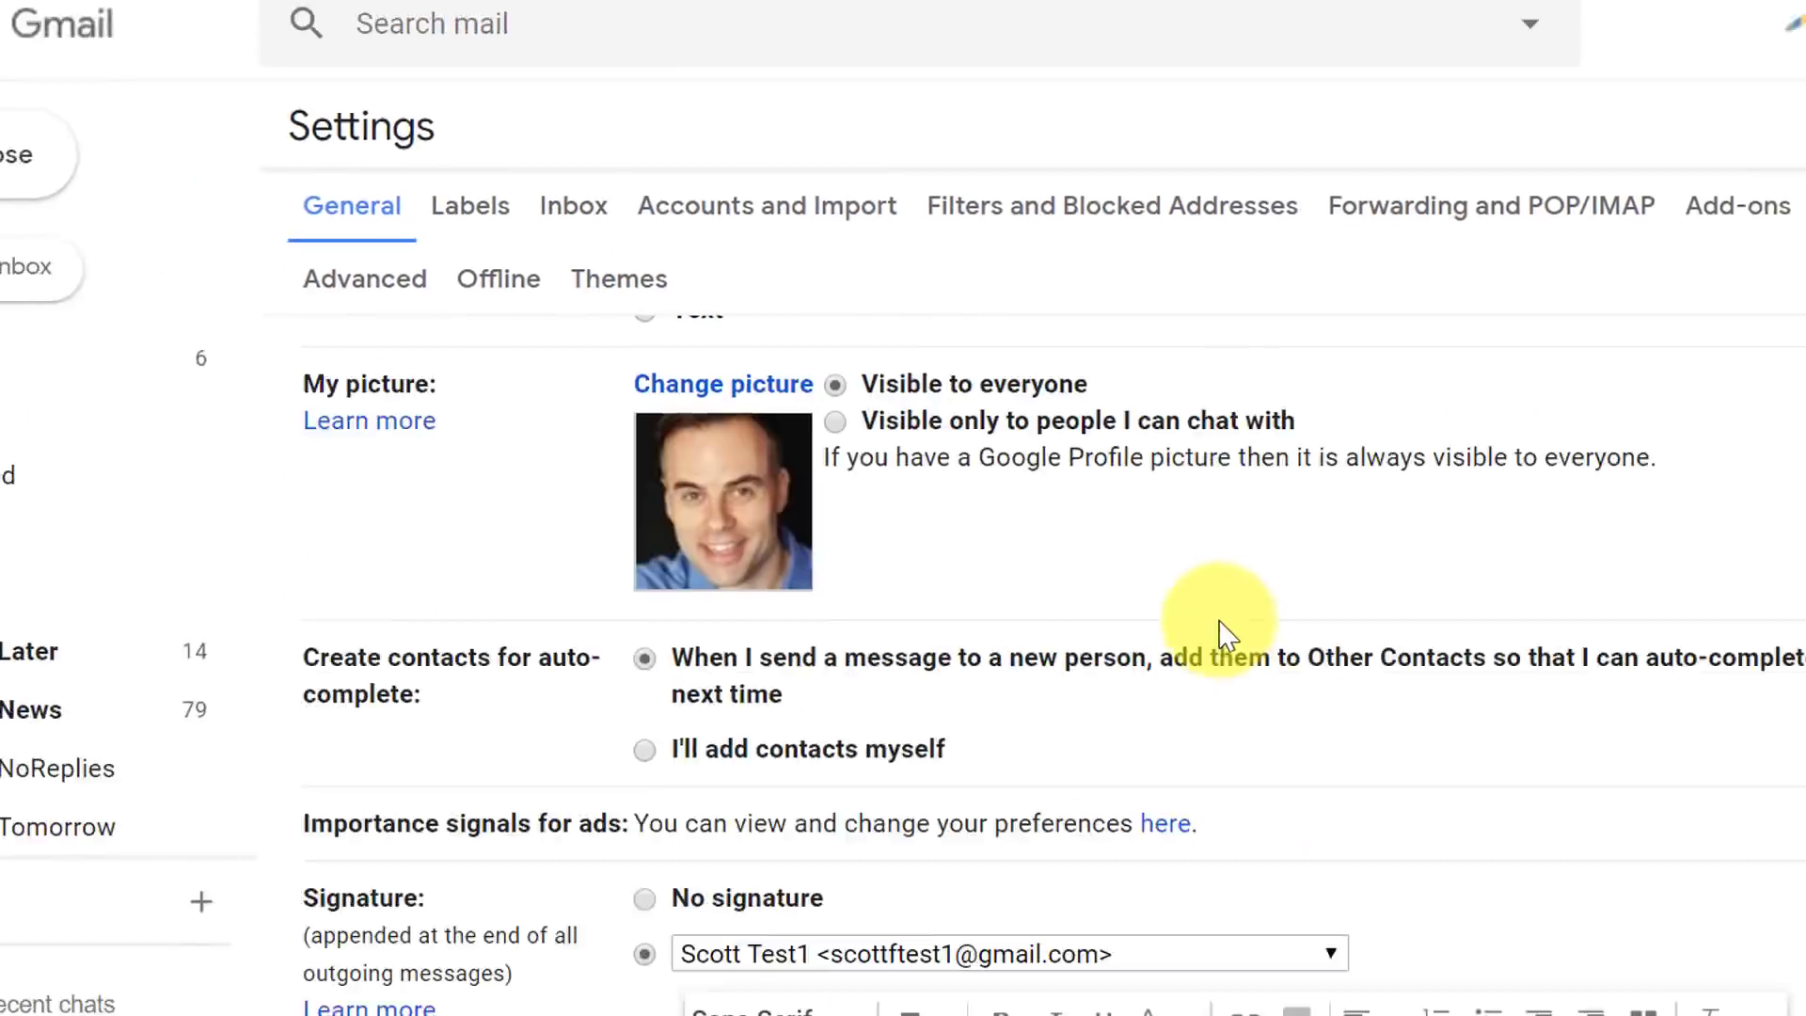
scroll(1223, 632, "down", 10)
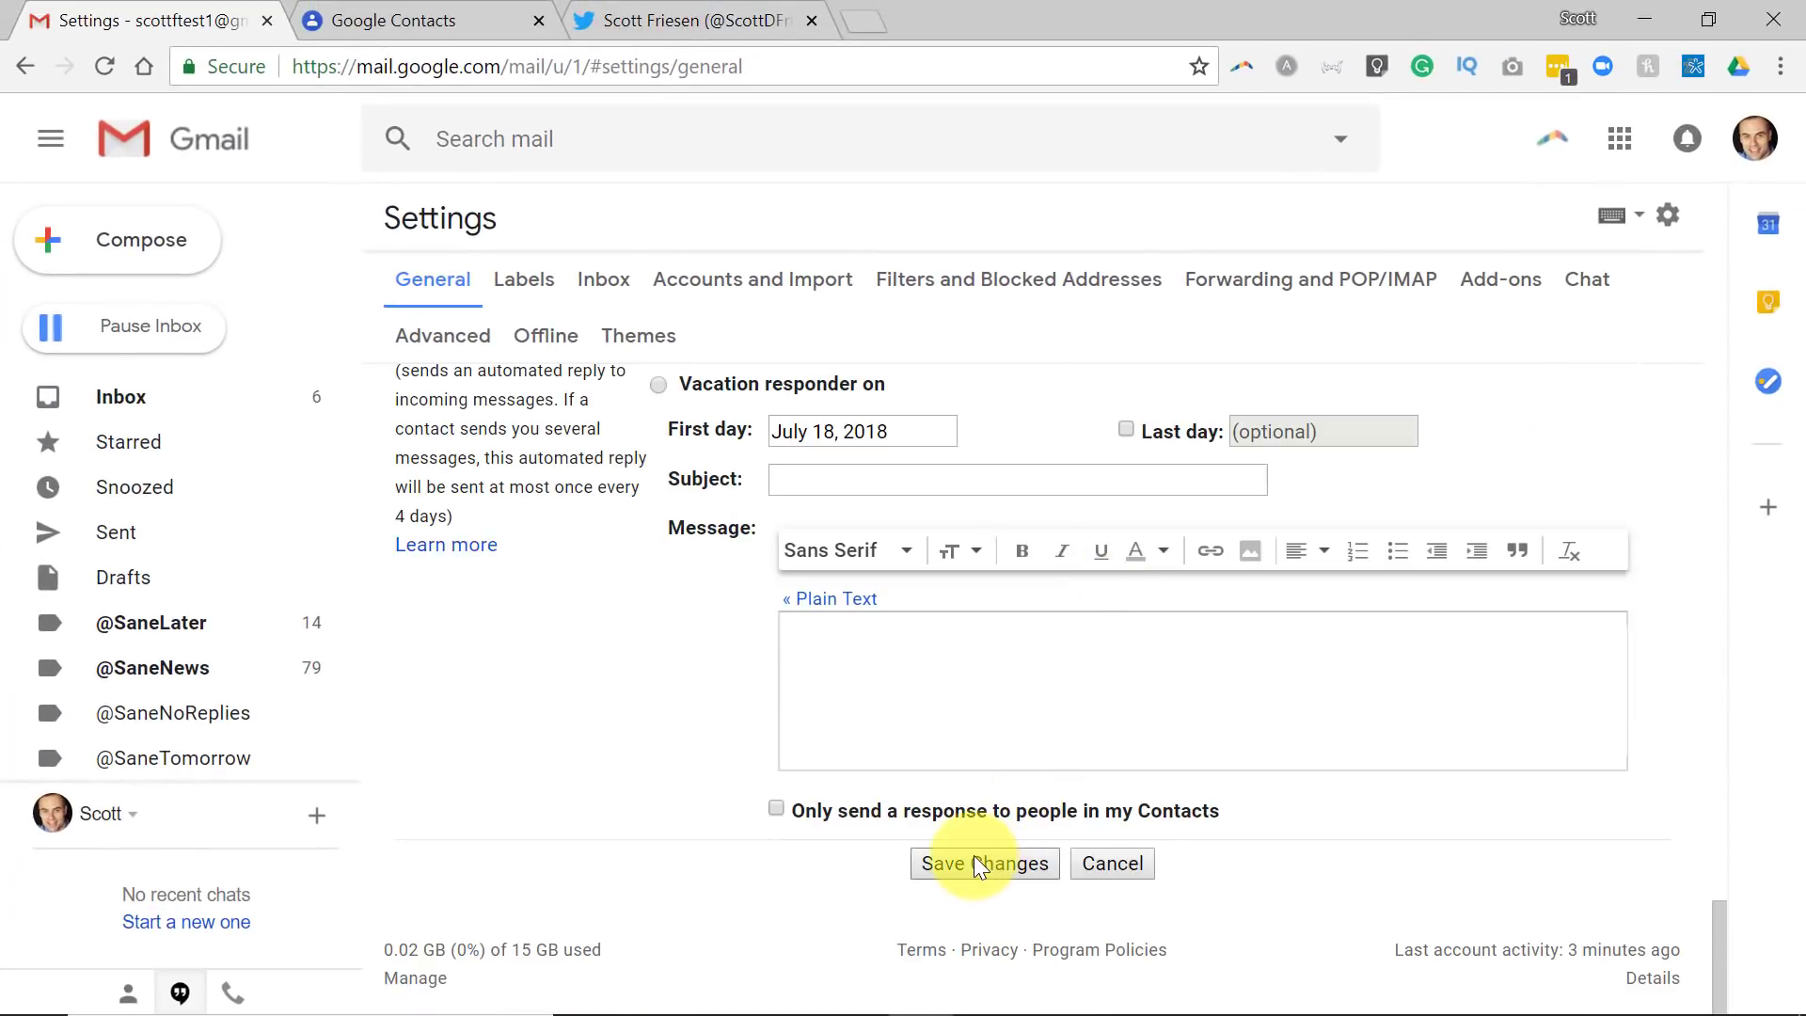
left_click(975, 858)
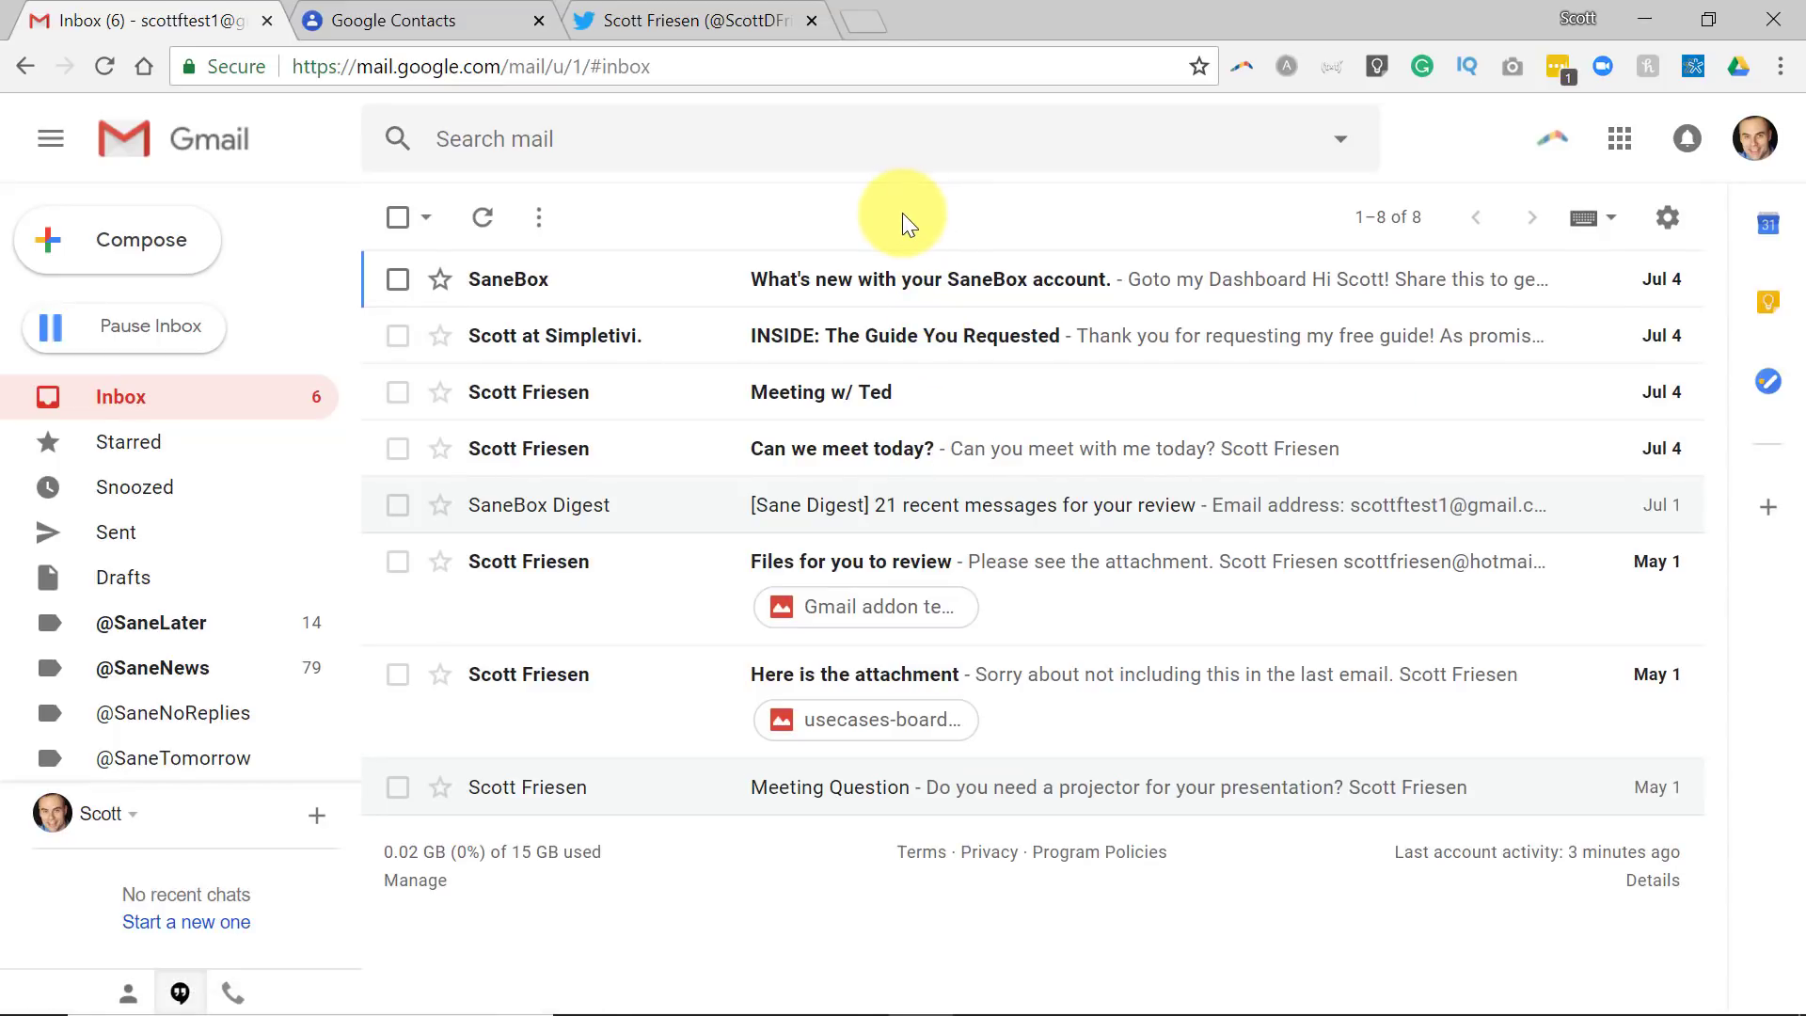
- Go from the Gmail inbox to Google Contacts in a new tab, return to the inbox and close the extra Contacts tab
key("g")
key("c")
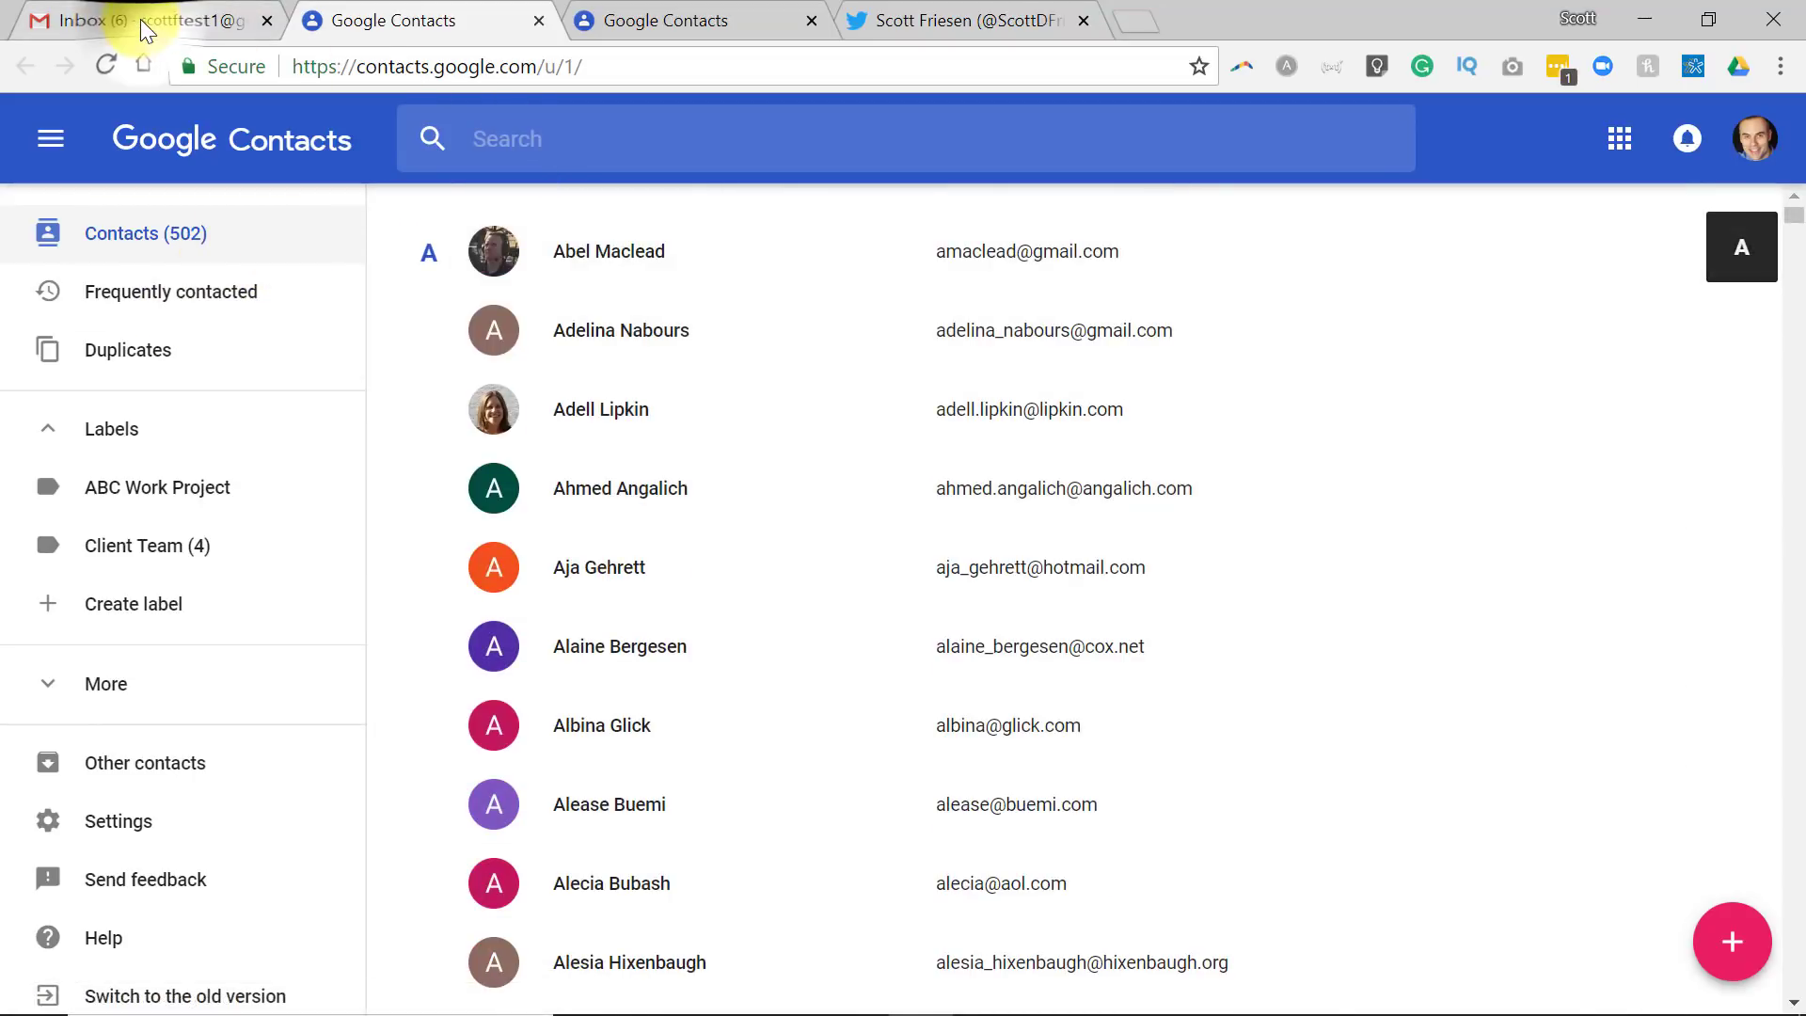
left_click(142, 19)
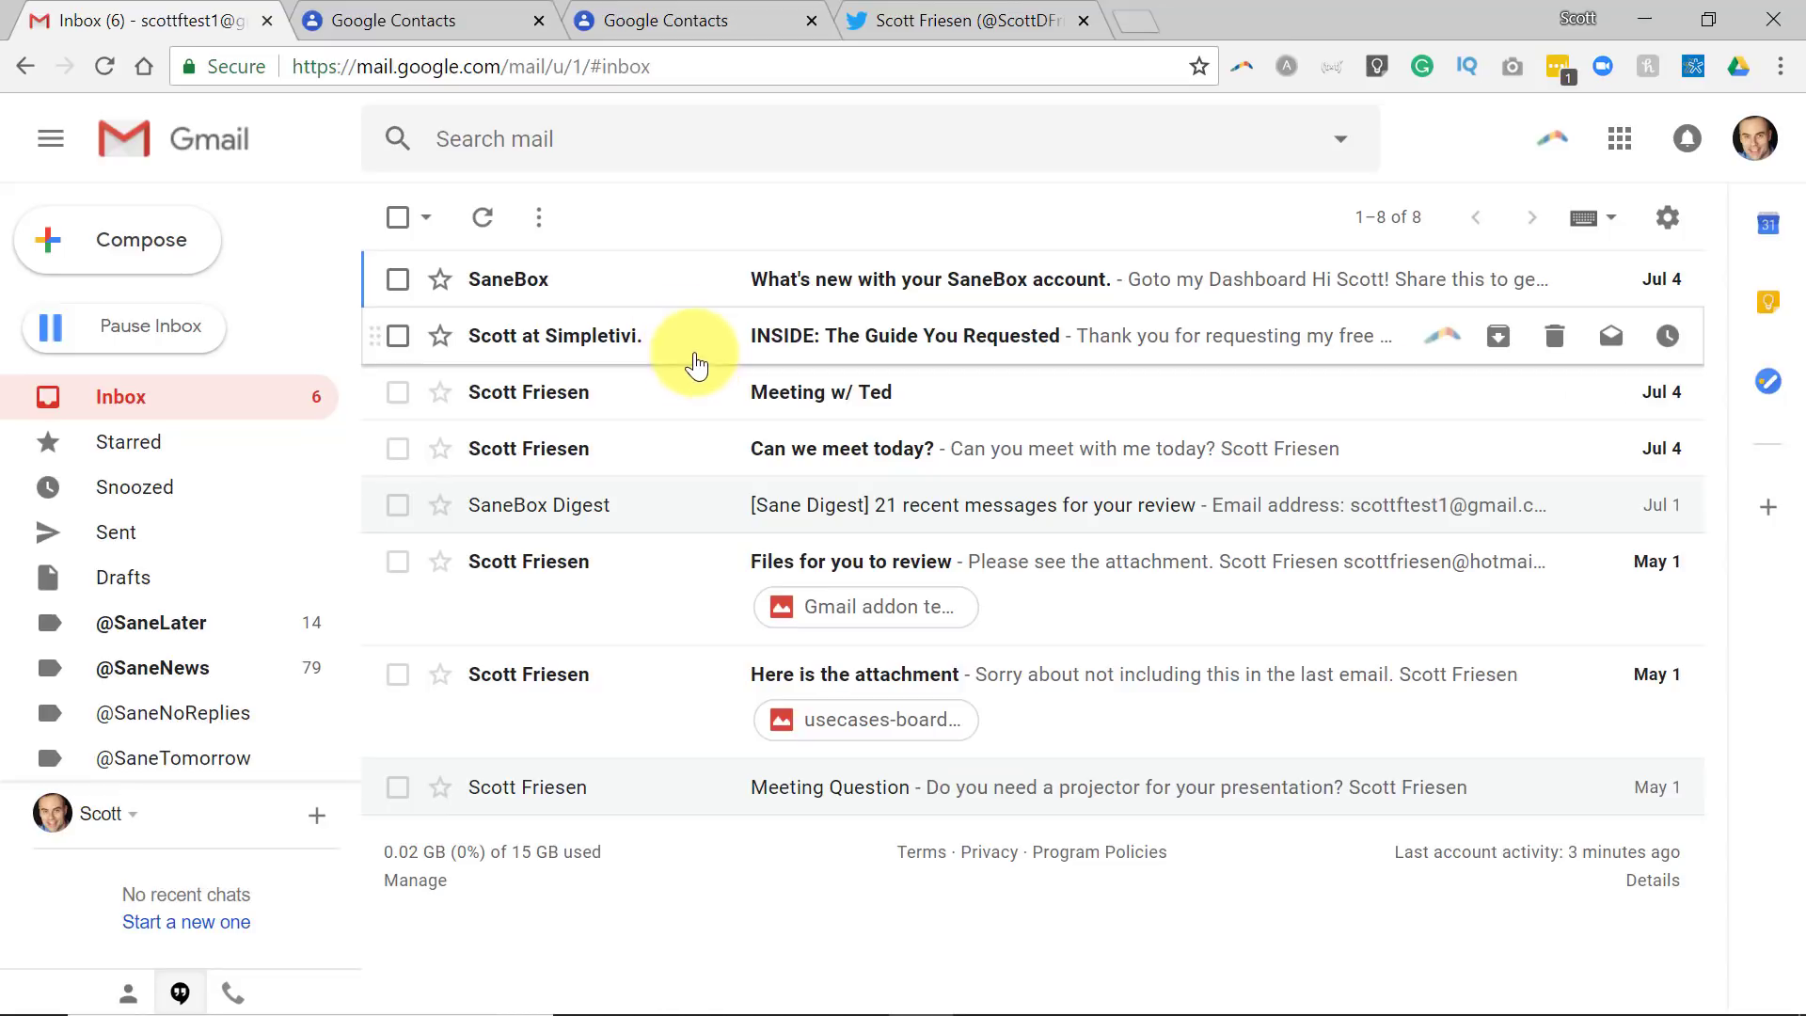
left_click(539, 19)
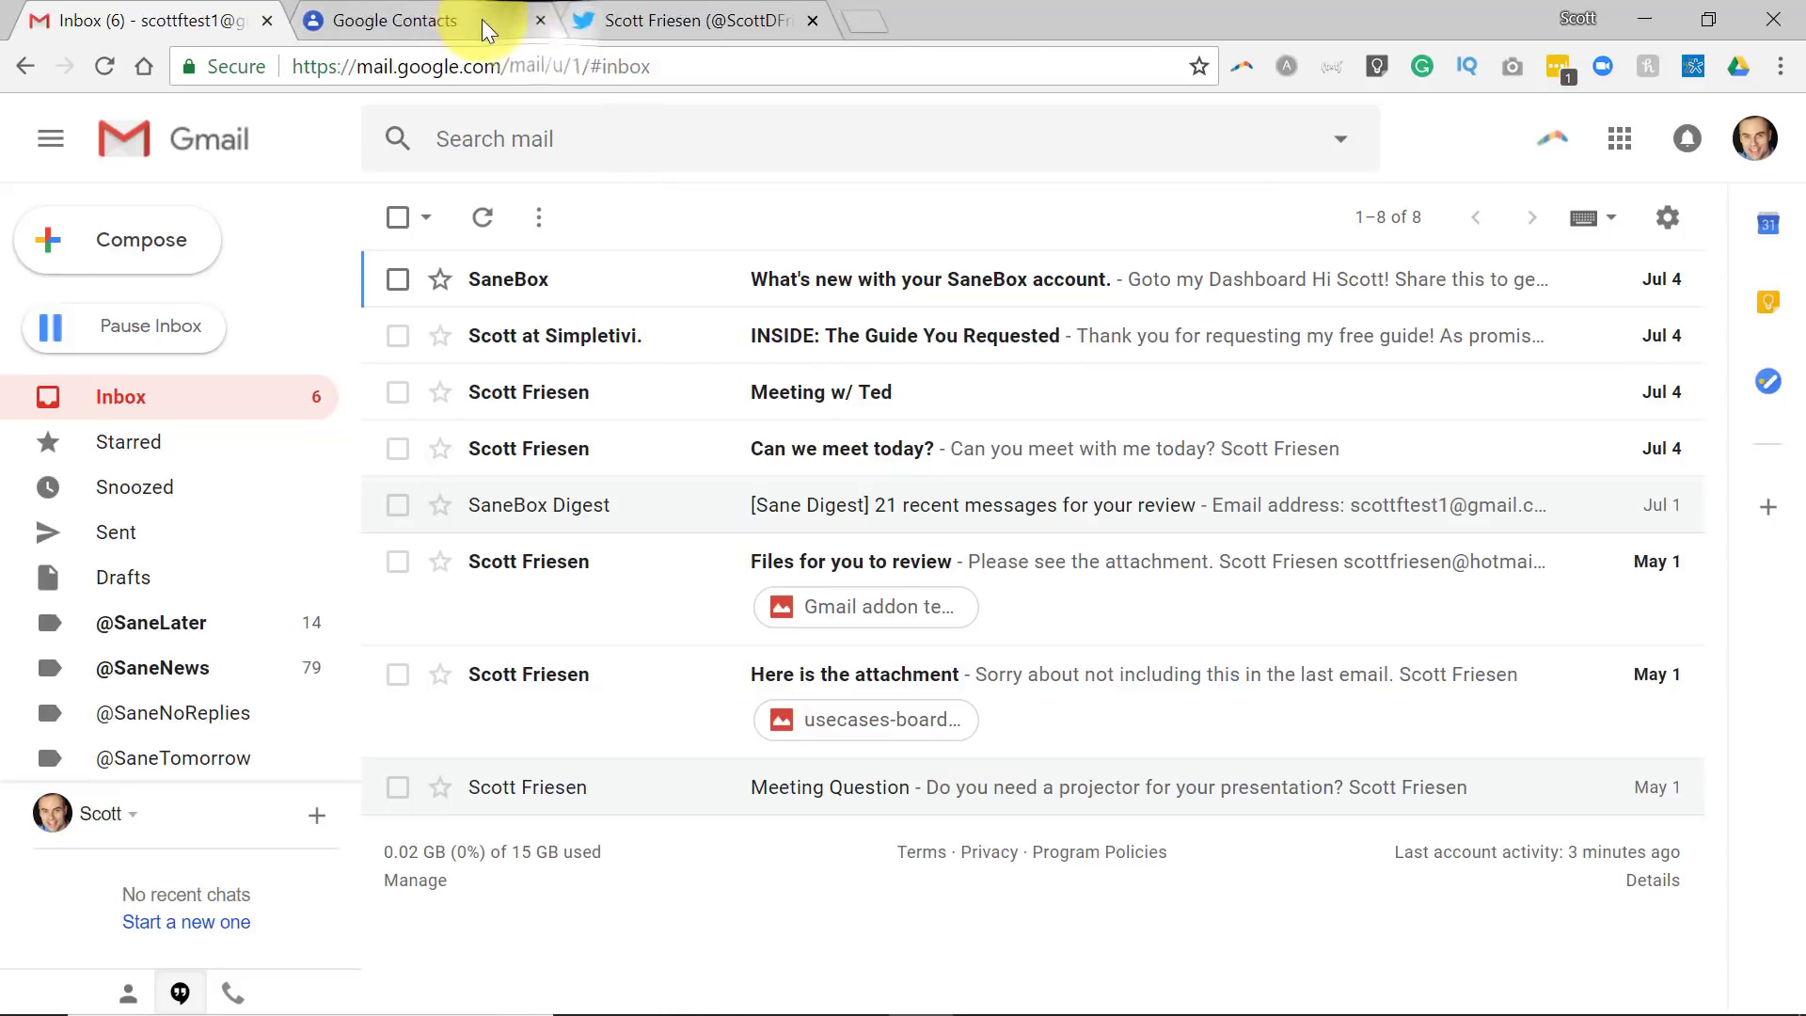
- Switch to the open Google Contacts tab and look through the full contact list
left_click(453, 21)
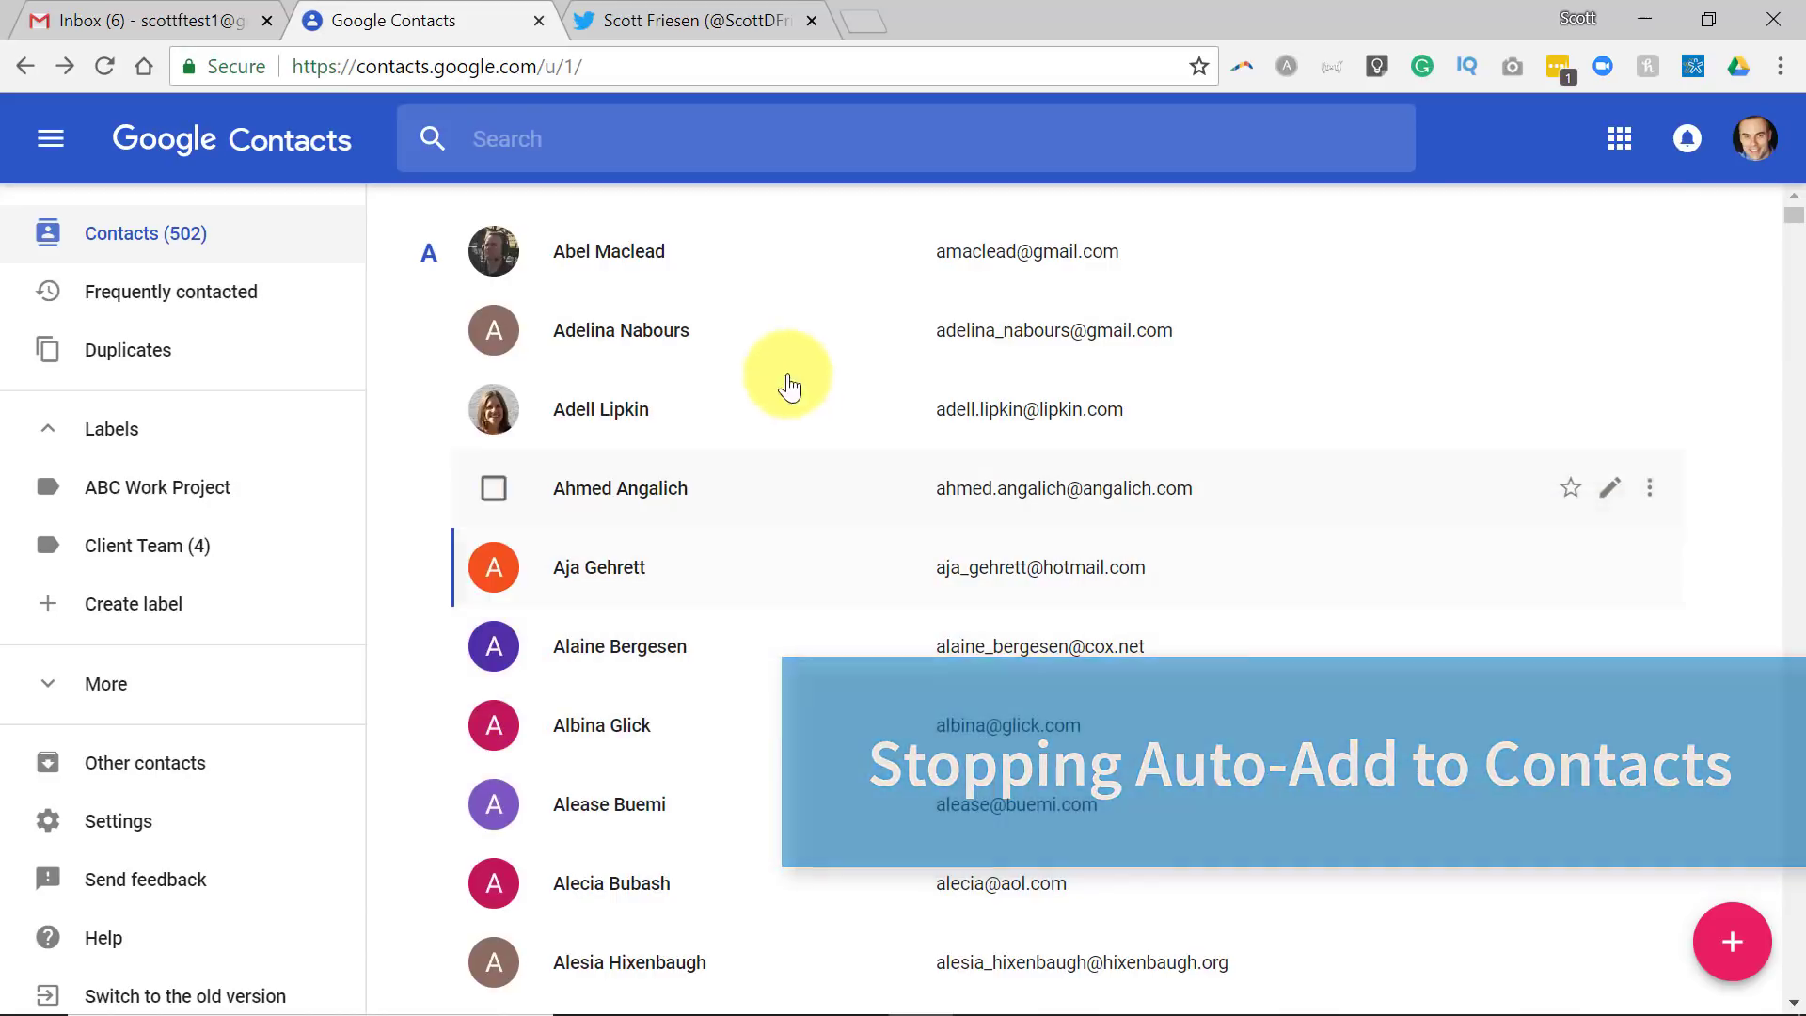
scroll(769, 771, "down", 8)
scroll(753, 665, "up", 8)
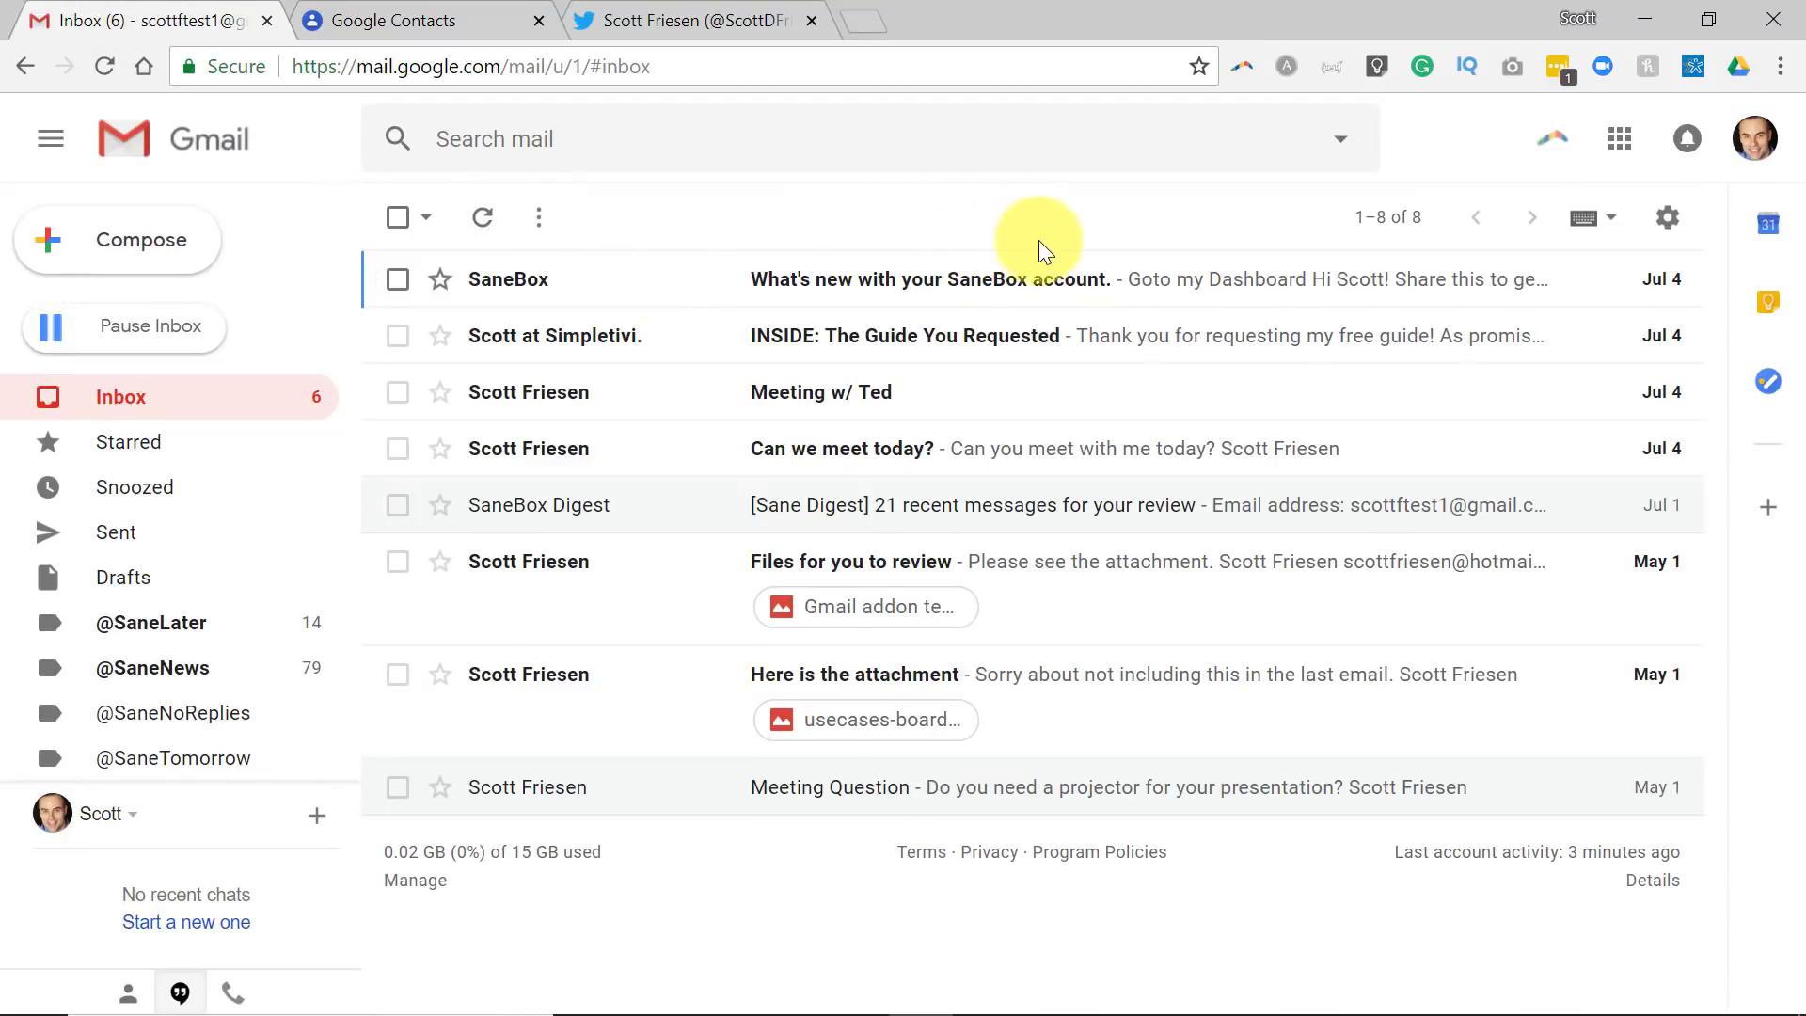
- Open Gmail's general settings and find the option for creating contacts for auto-complete
left_click(1670, 224)
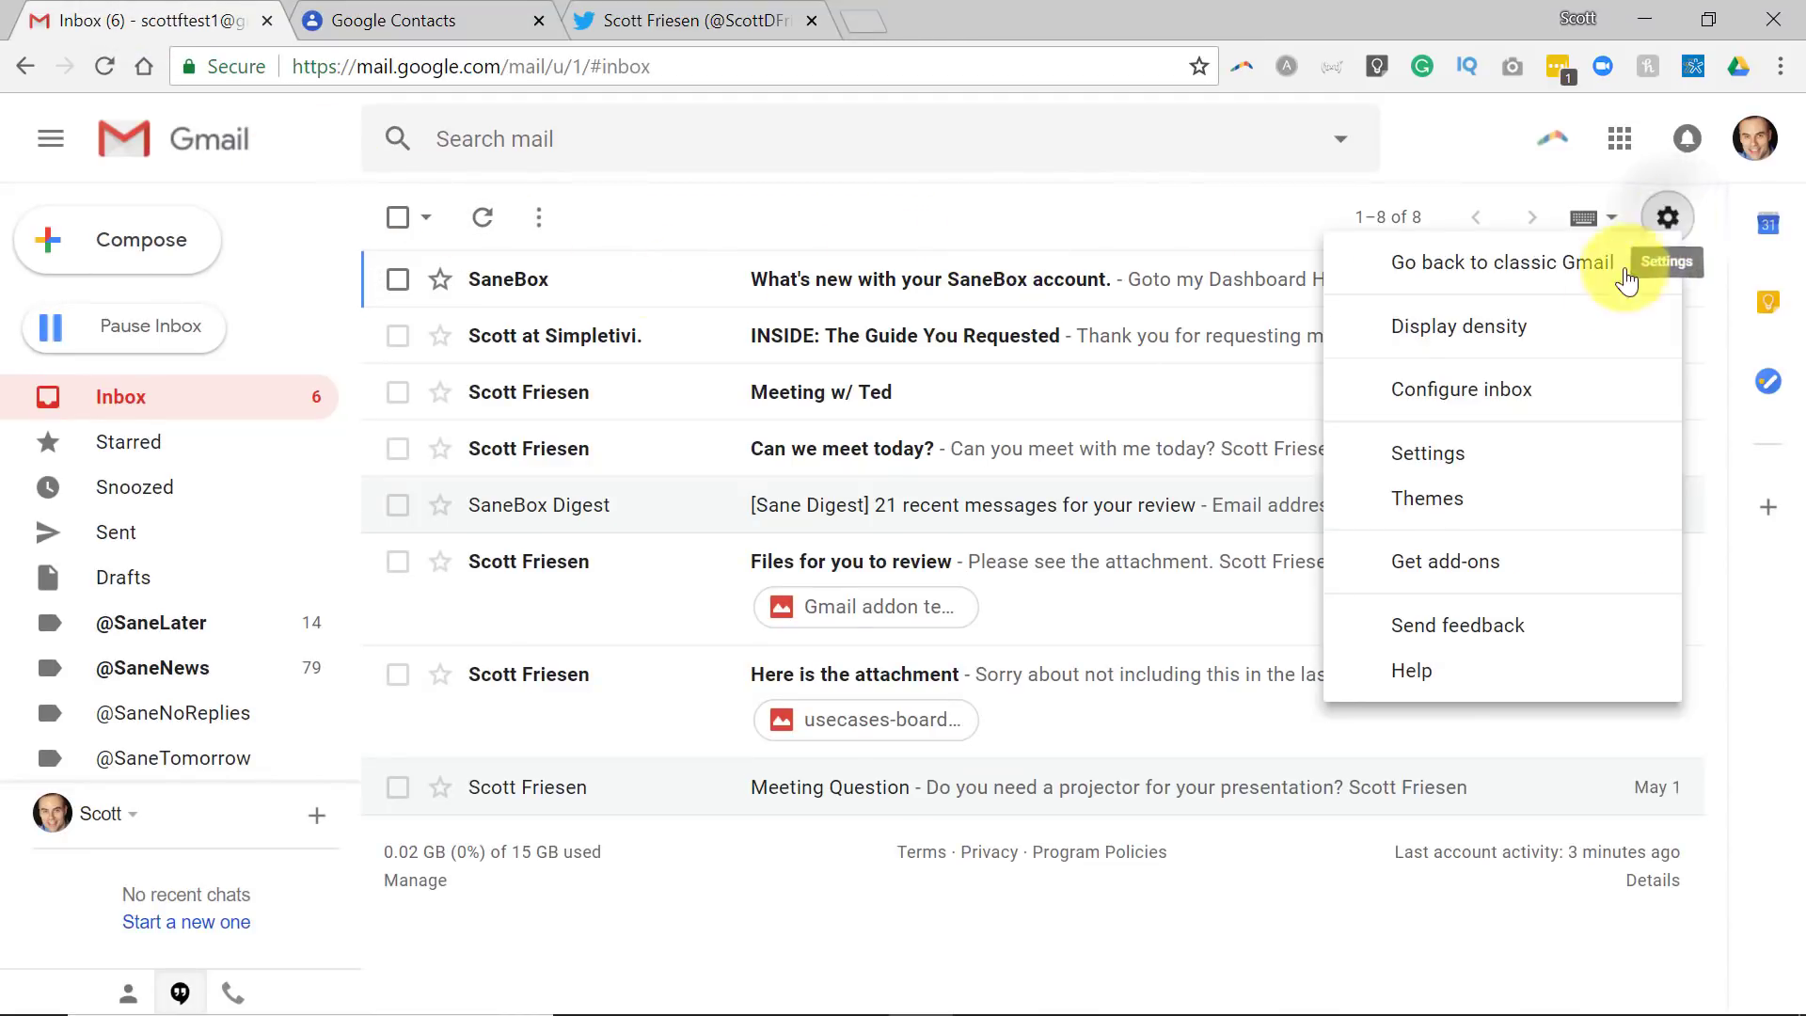
left_click(1424, 468)
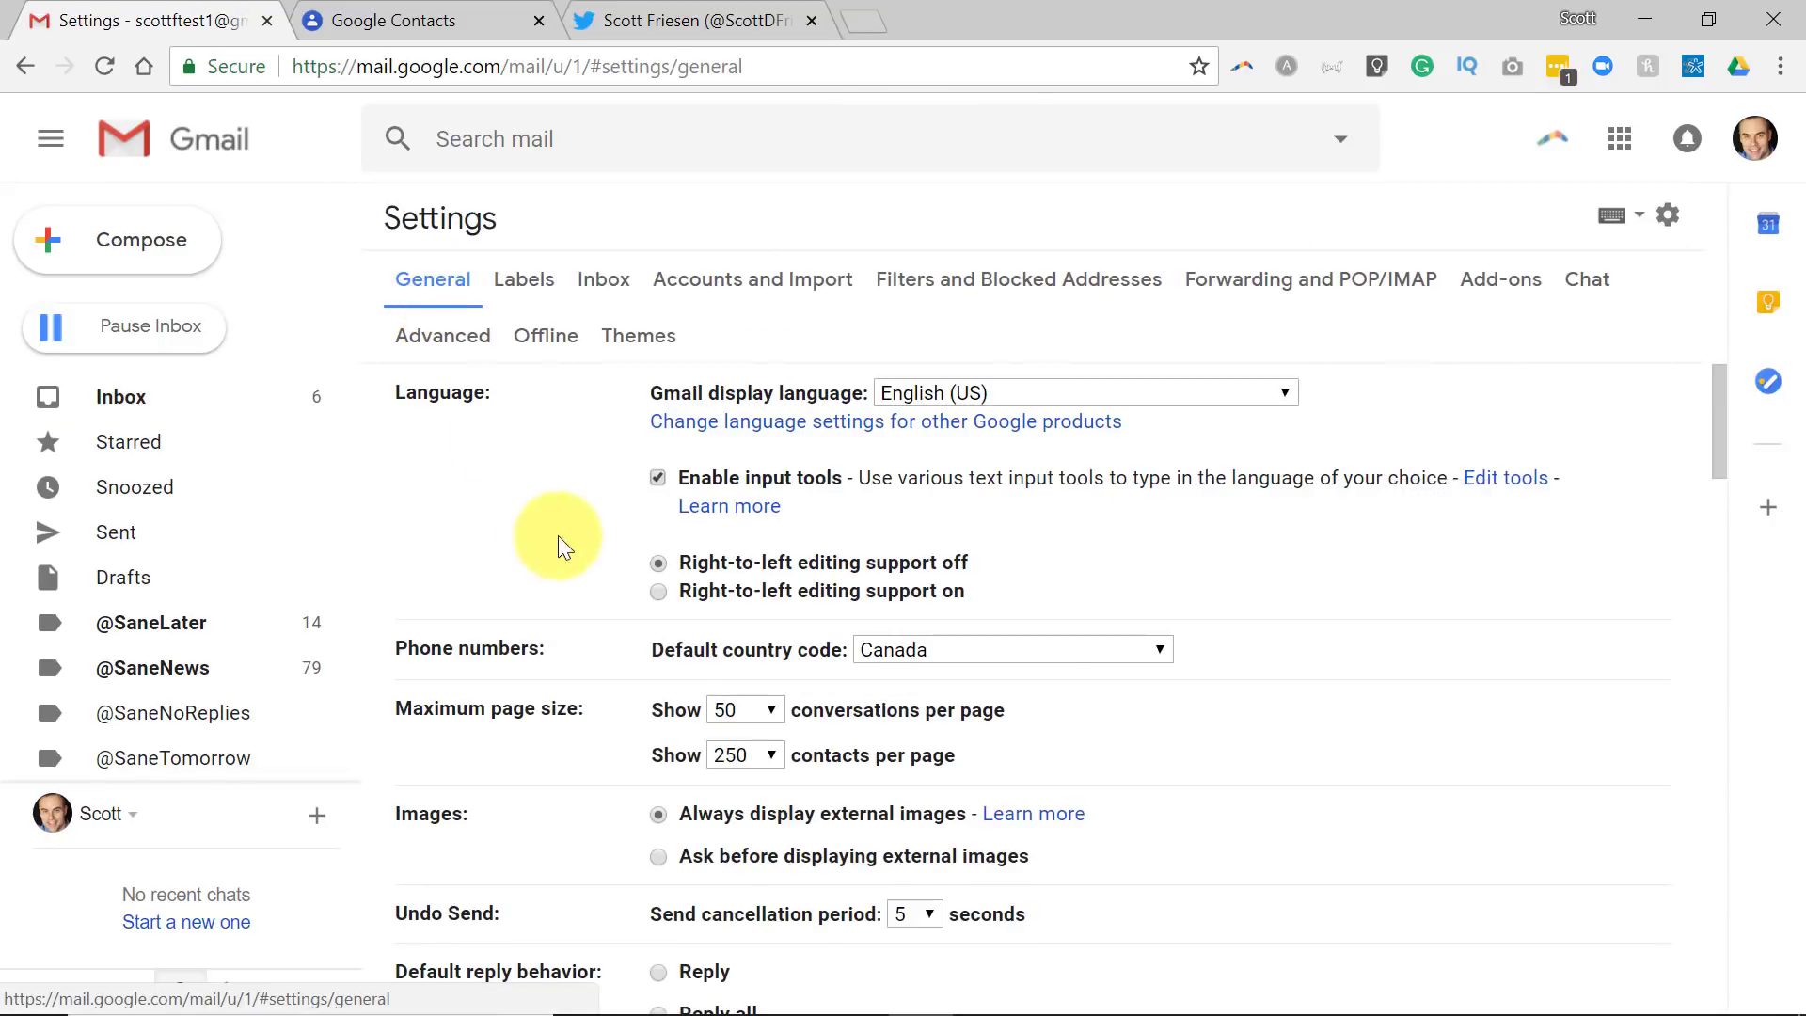
scroll(579, 651, "down", 6)
scroll(578, 651, "down", 7)
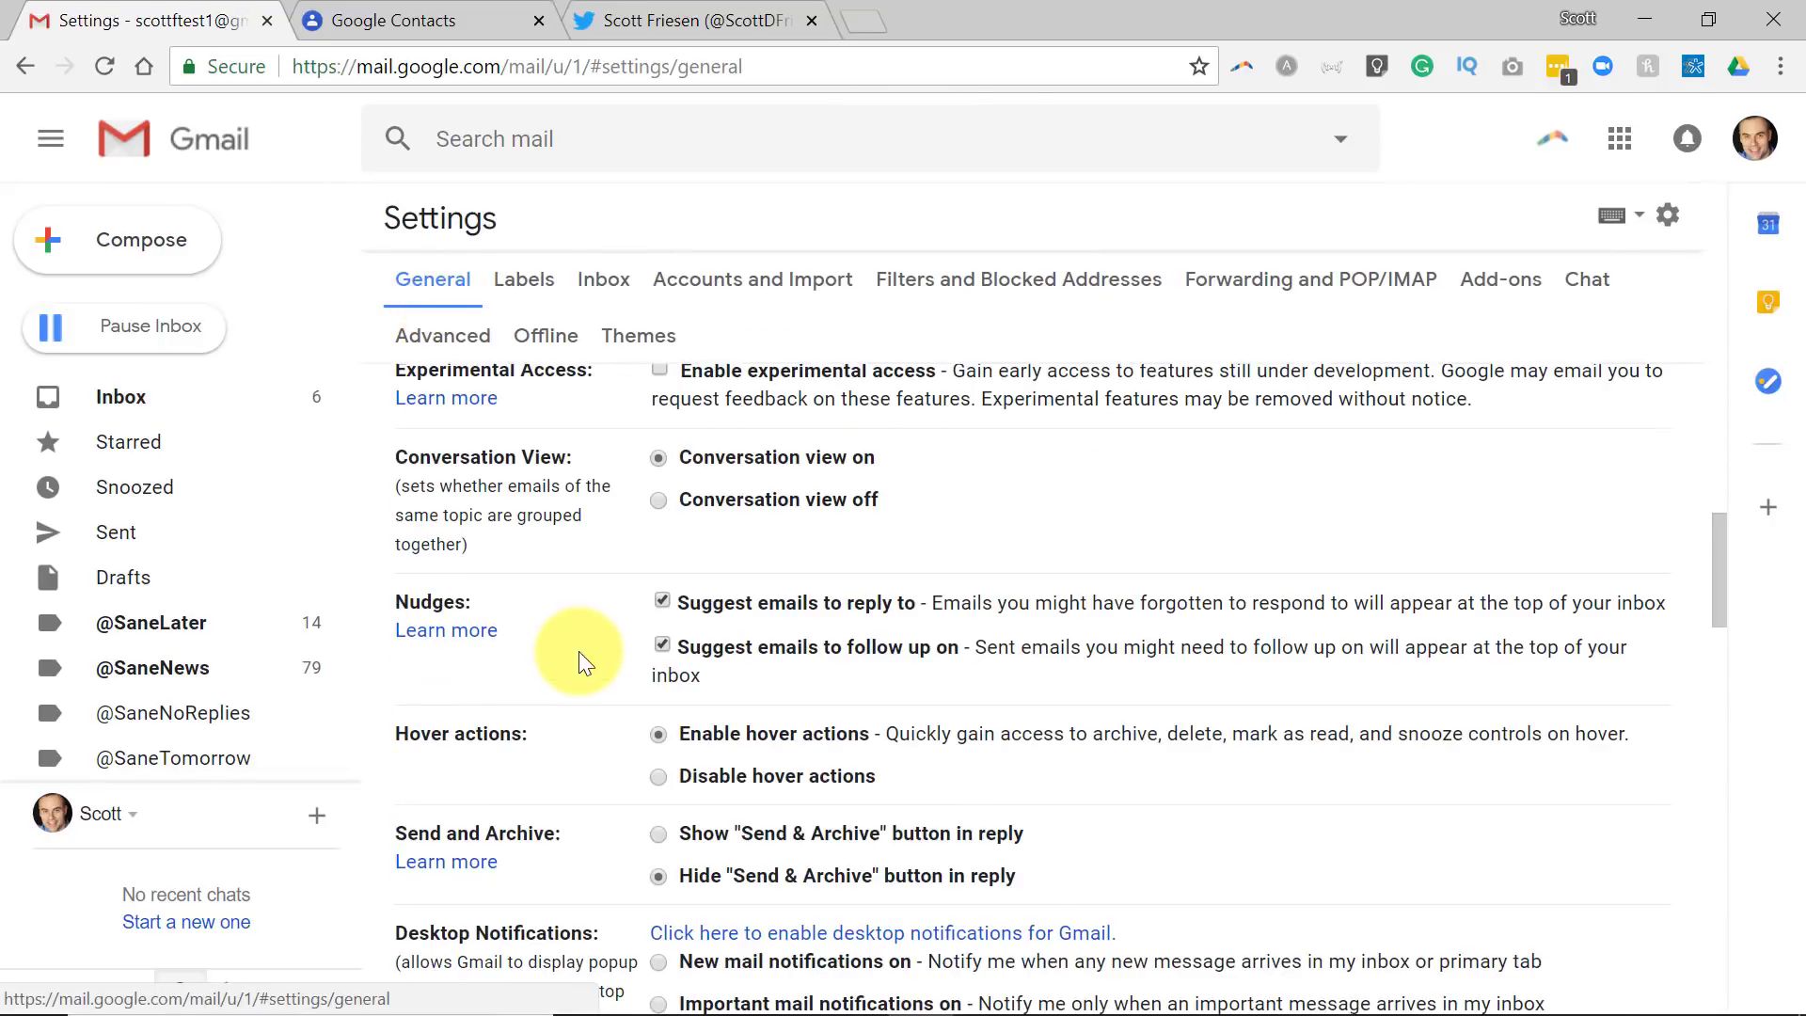
scroll(578, 651, "down", 4)
scroll(578, 651, "down", 4)
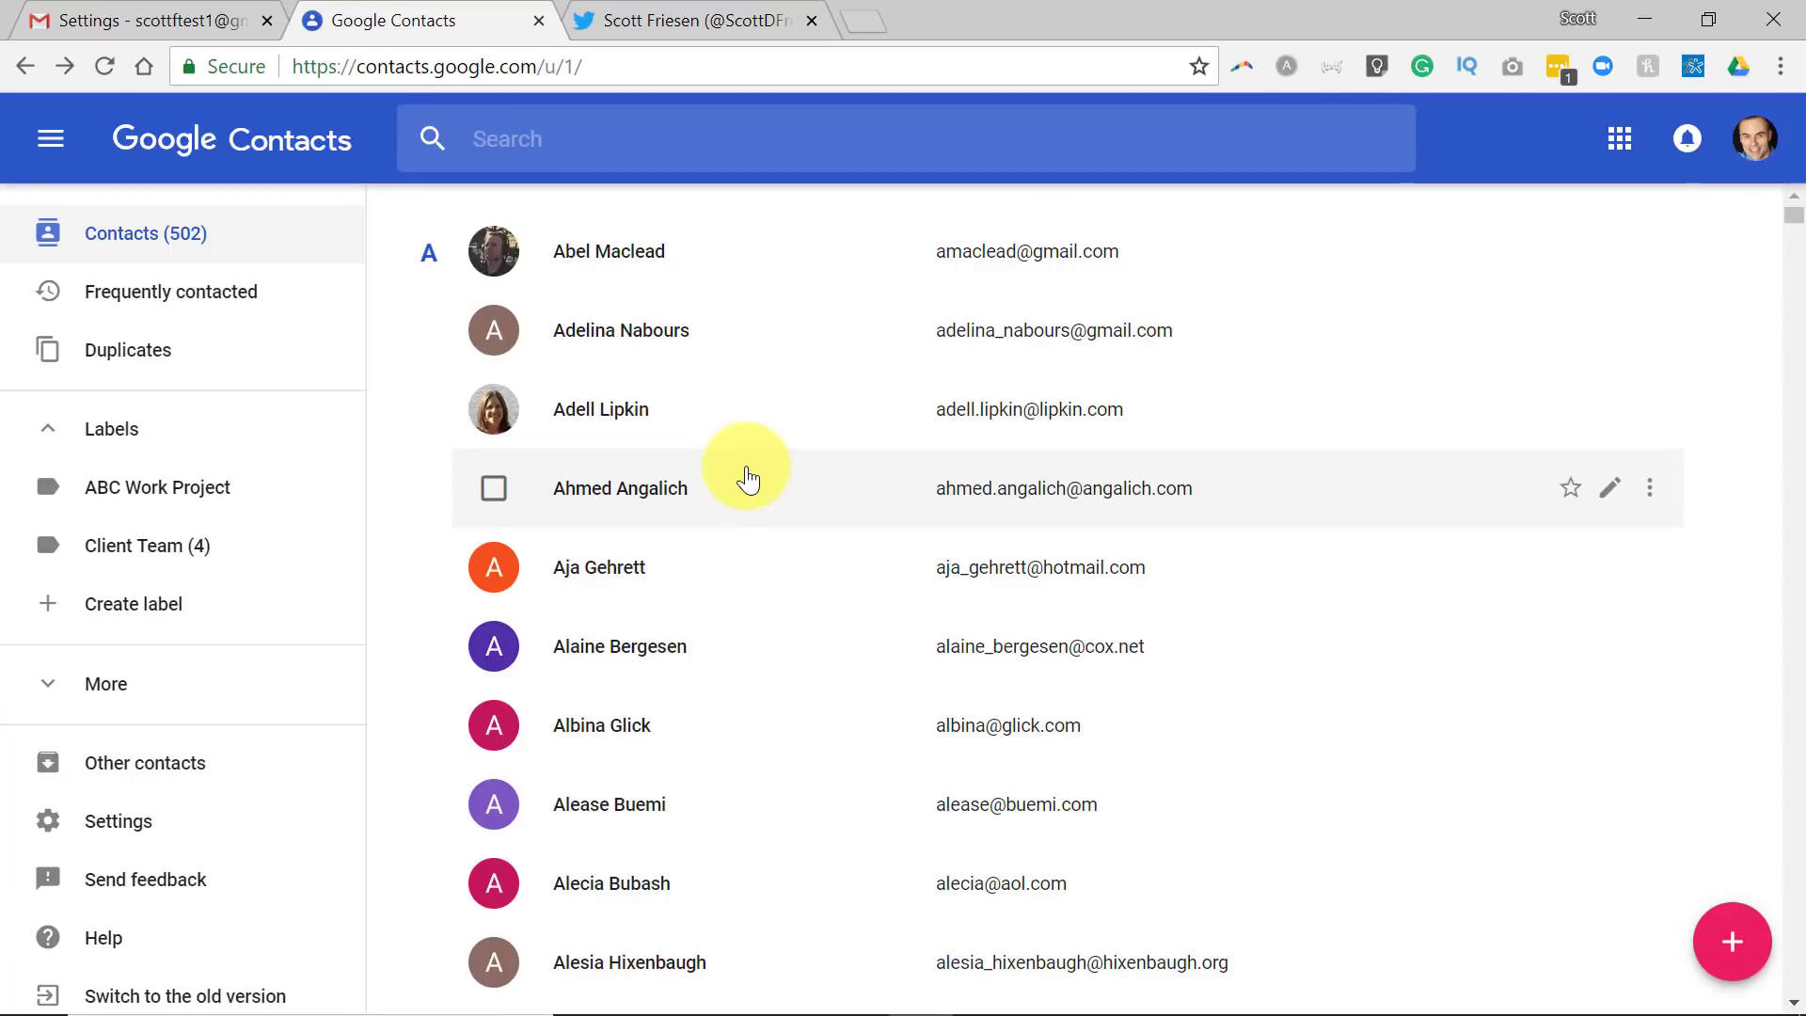
- In Google Contacts, skim the A and B sections of the contact list for repeated entries
scroll(747, 479, "down", 10)
scroll(747, 480, "down", 10)
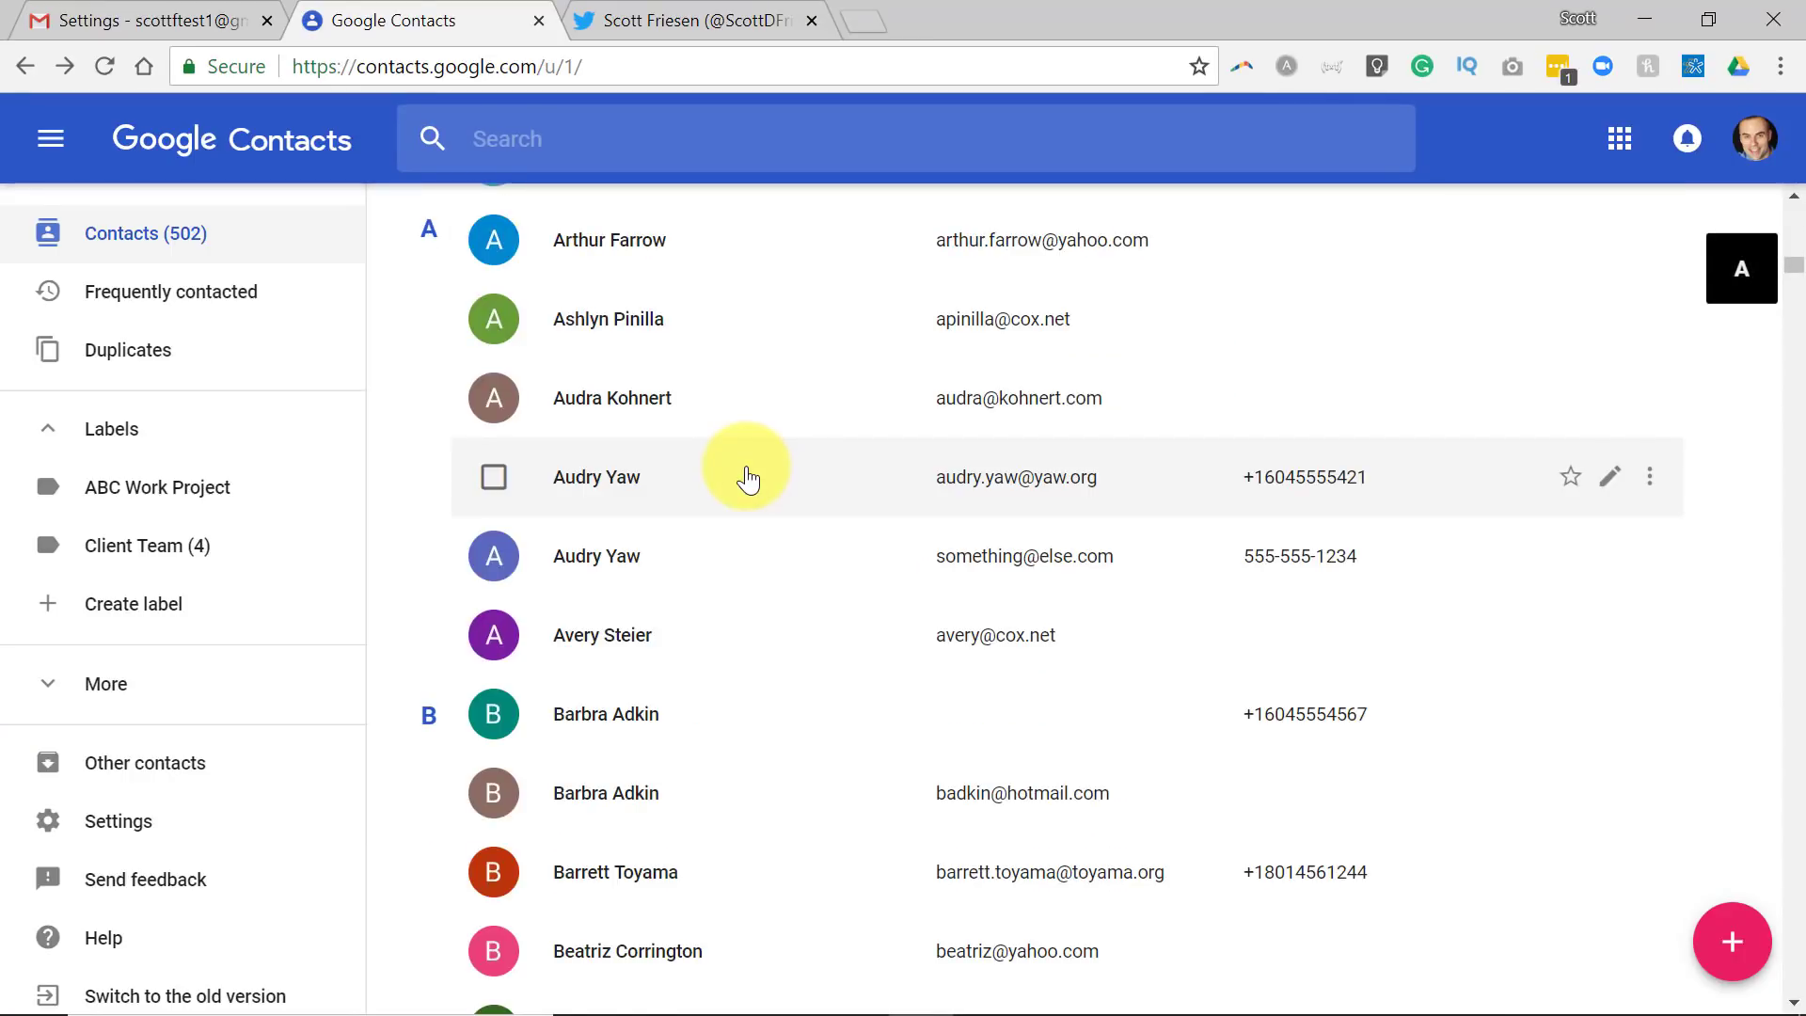
scroll(748, 479, "up", 15)
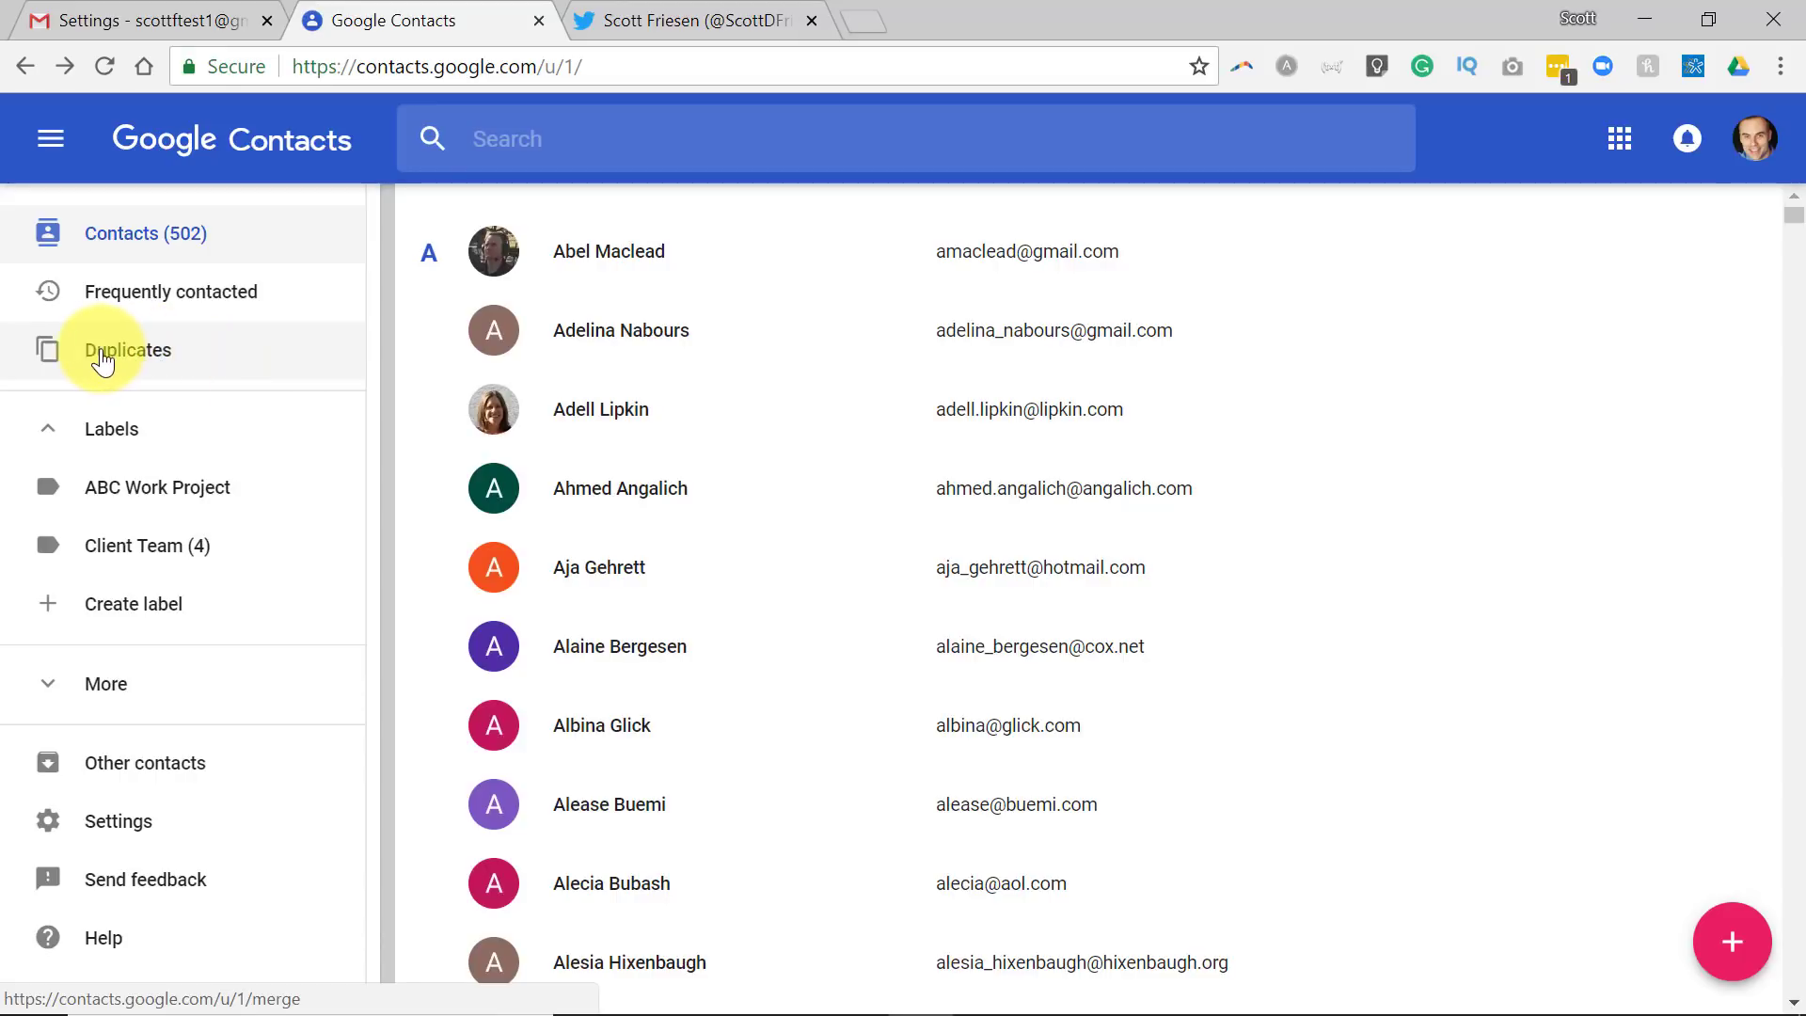
- Open the duplicates view and examine the e-mail addresses and phone numbers in each suggested pair of matching contacts
left_click(126, 359)
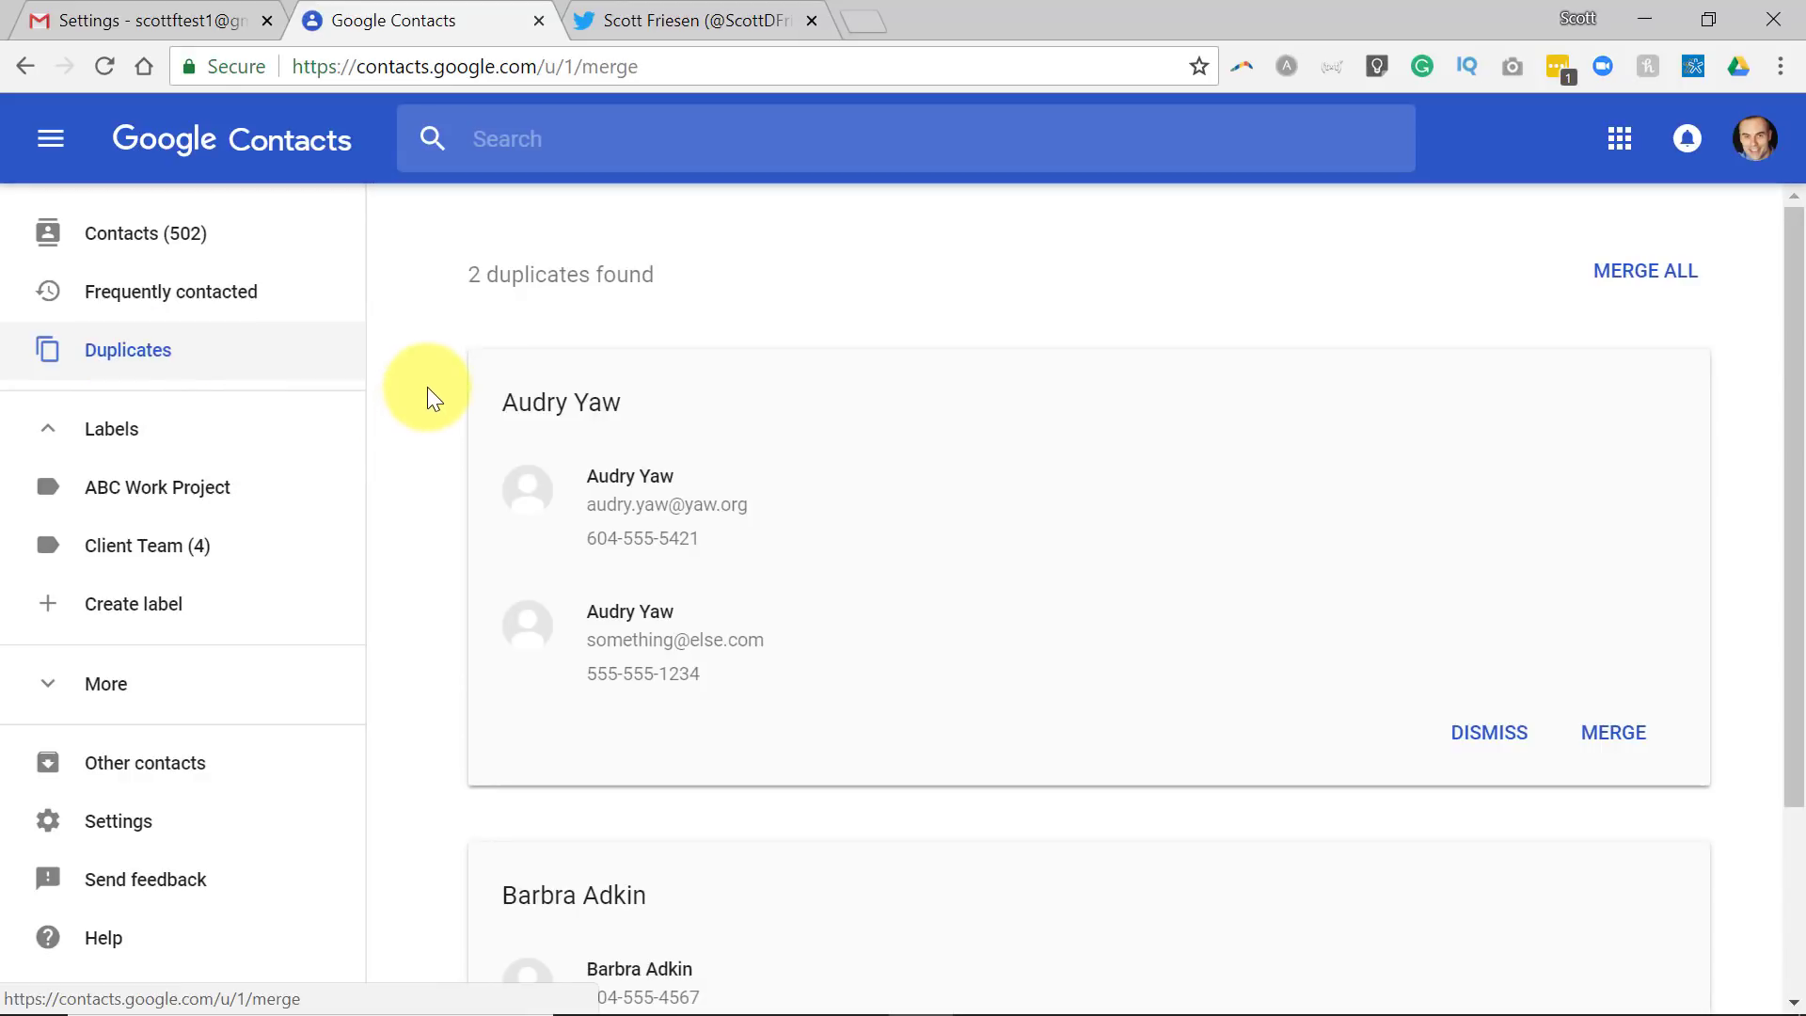
scroll(427, 387, "down", 3)
scroll(427, 387, "up", 3)
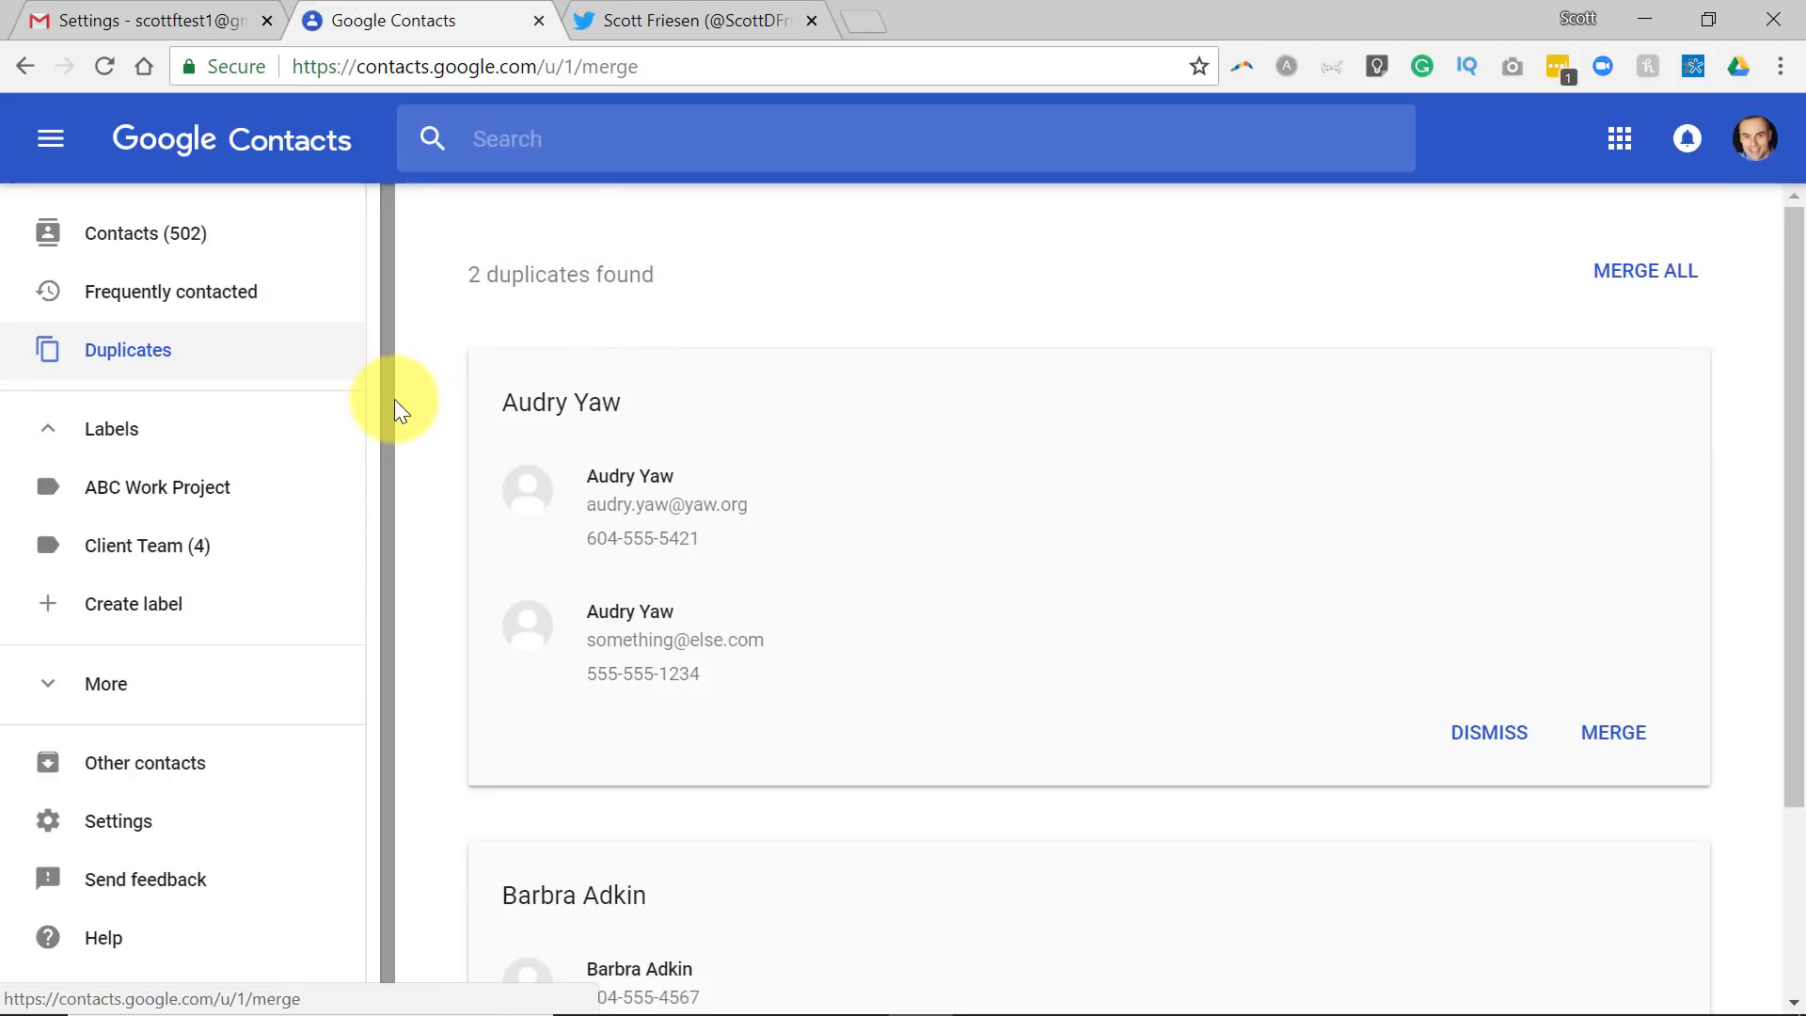
scroll(393, 399, "down", 1)
scroll(420, 399, "down", 3)
scroll(419, 398, "up", 3)
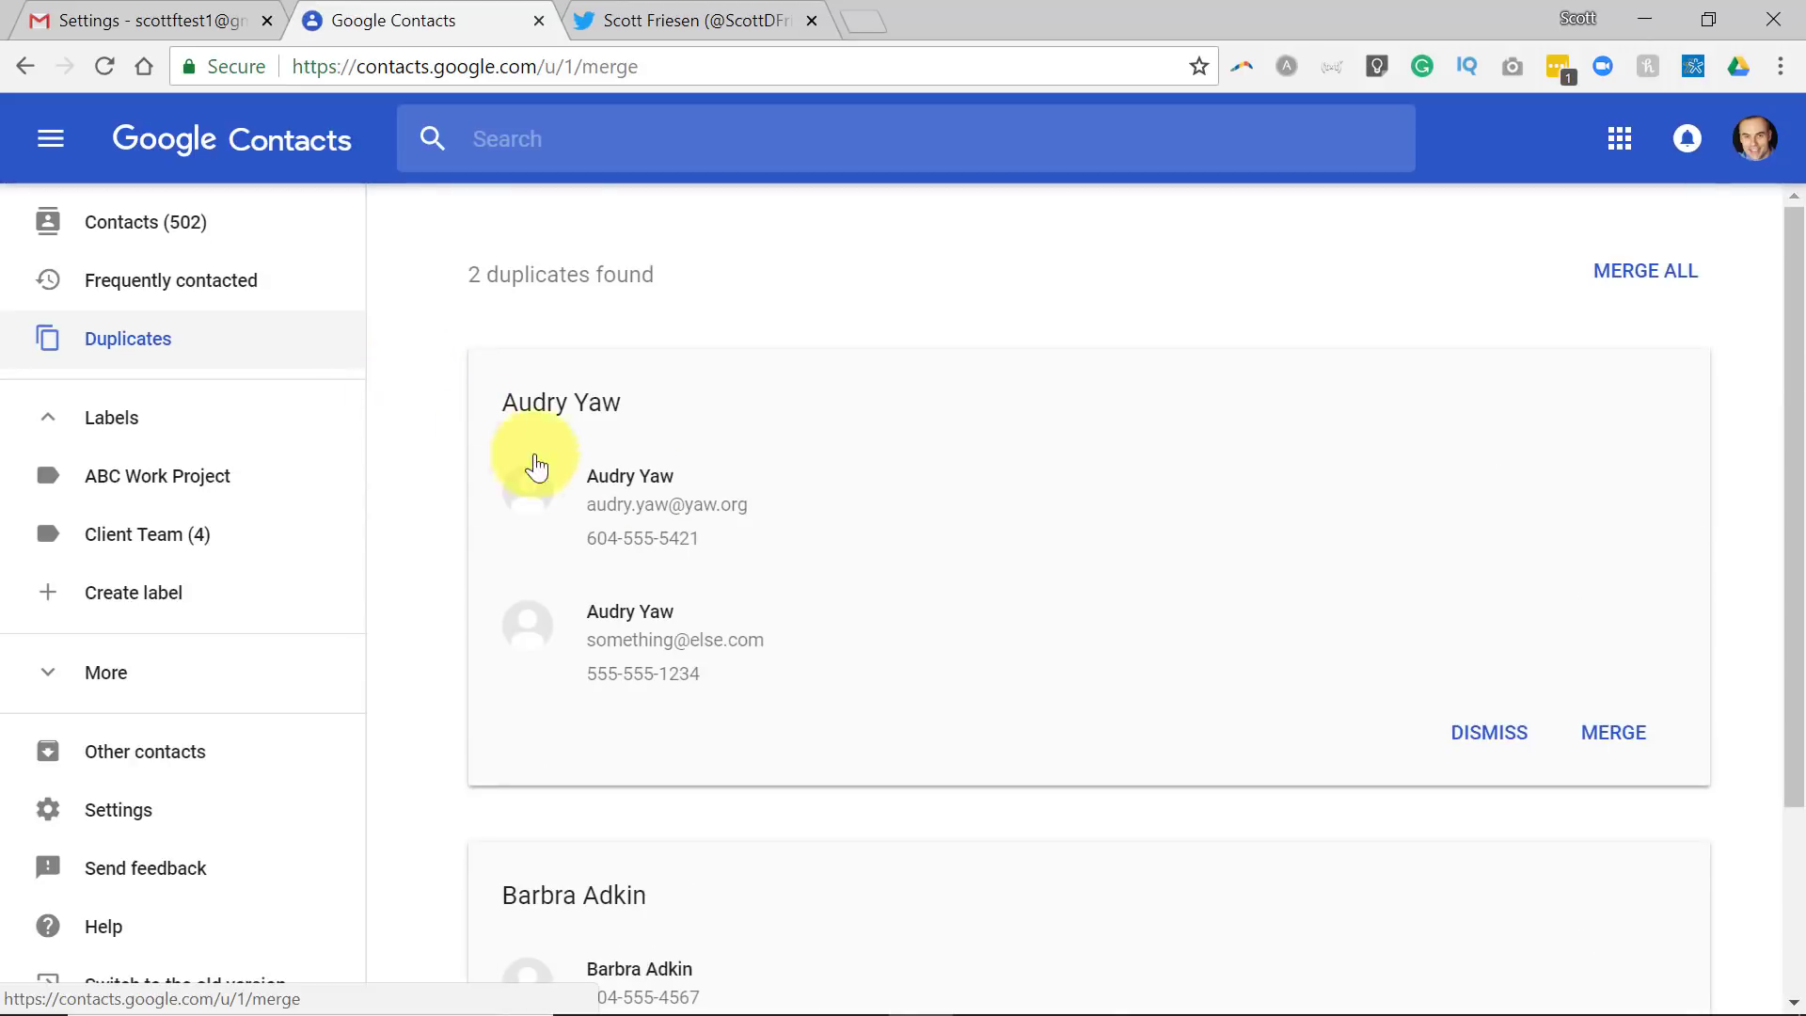
scroll(790, 616, "down", 2)
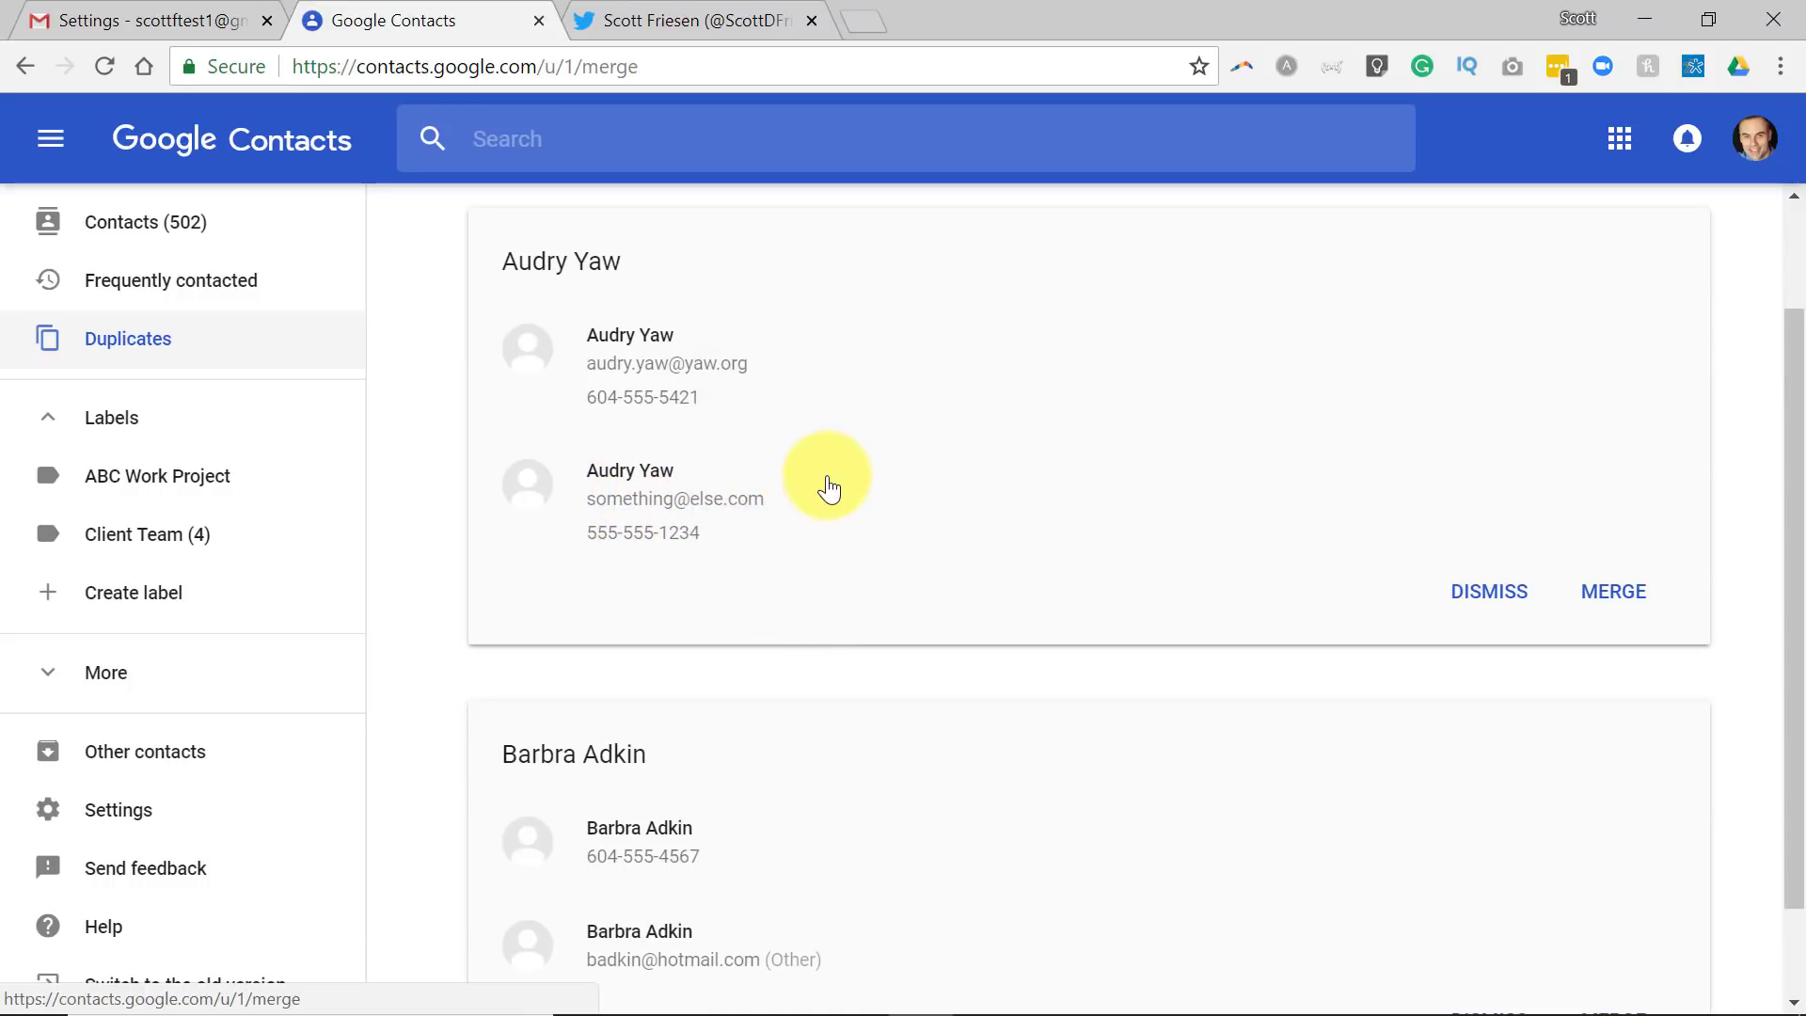
scroll(847, 583, "down", 1)
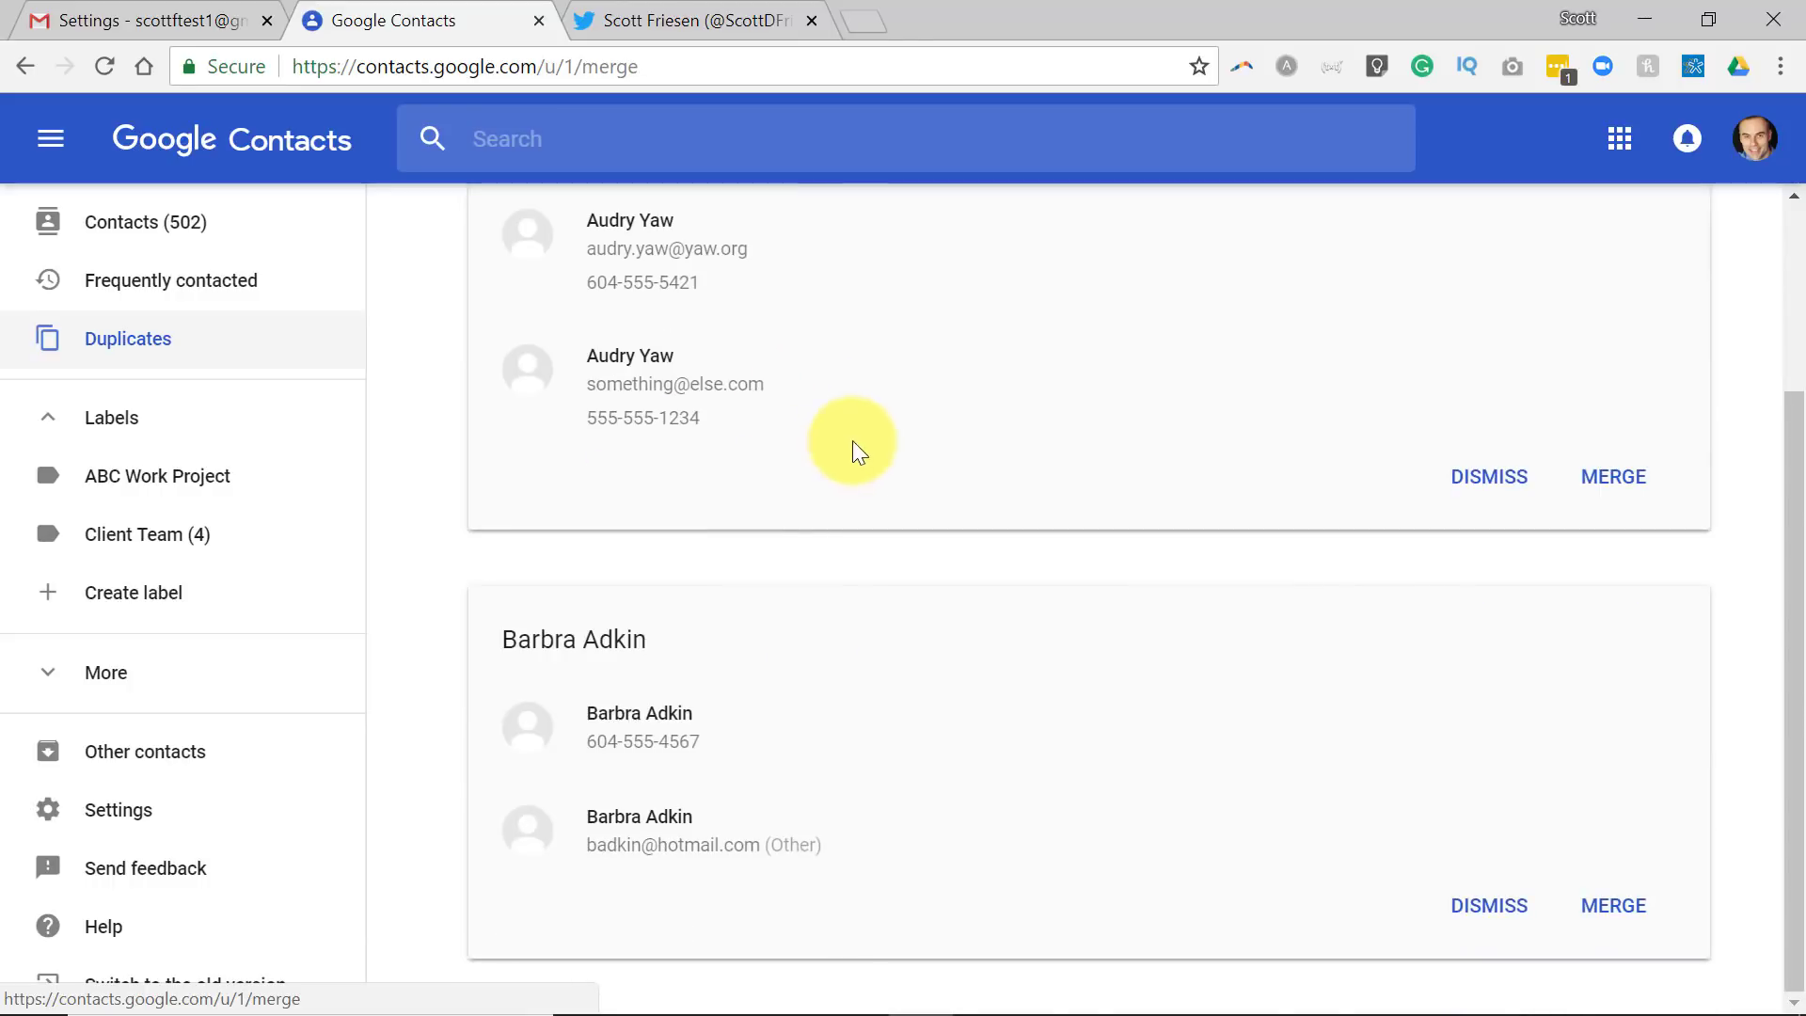
scroll(852, 452, "up", 1)
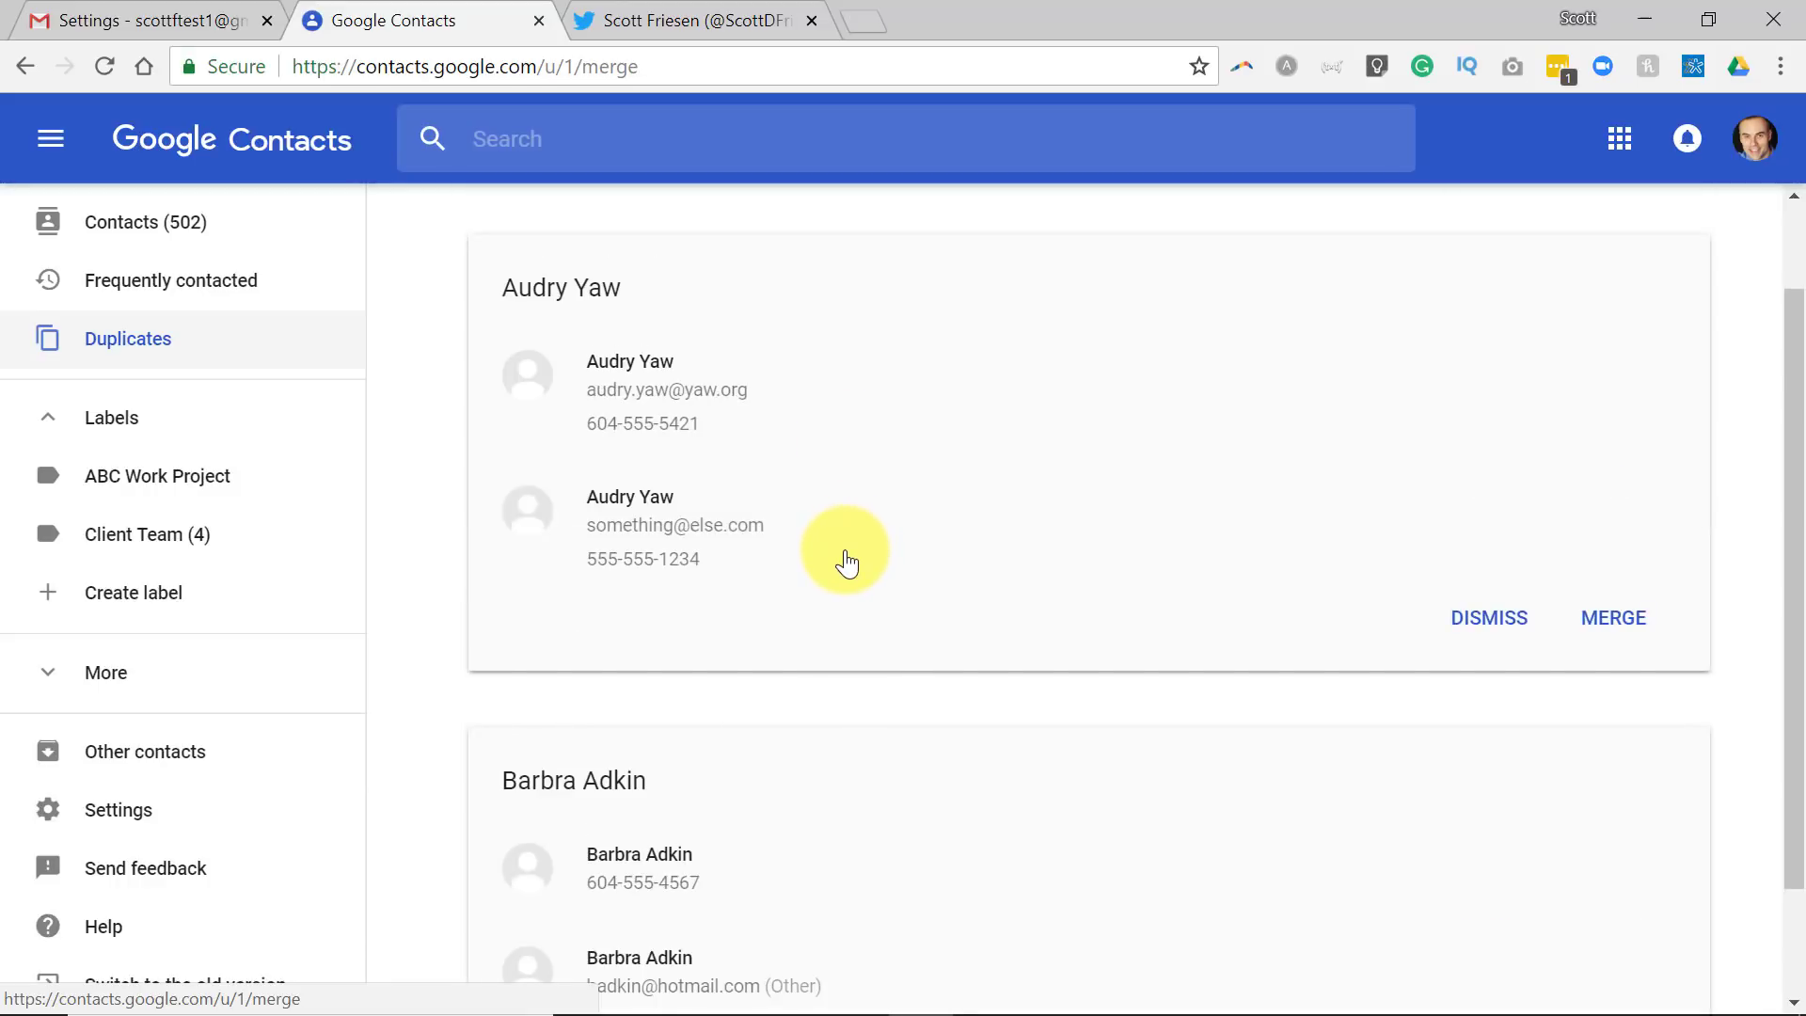
scroll(846, 562, "down", 1)
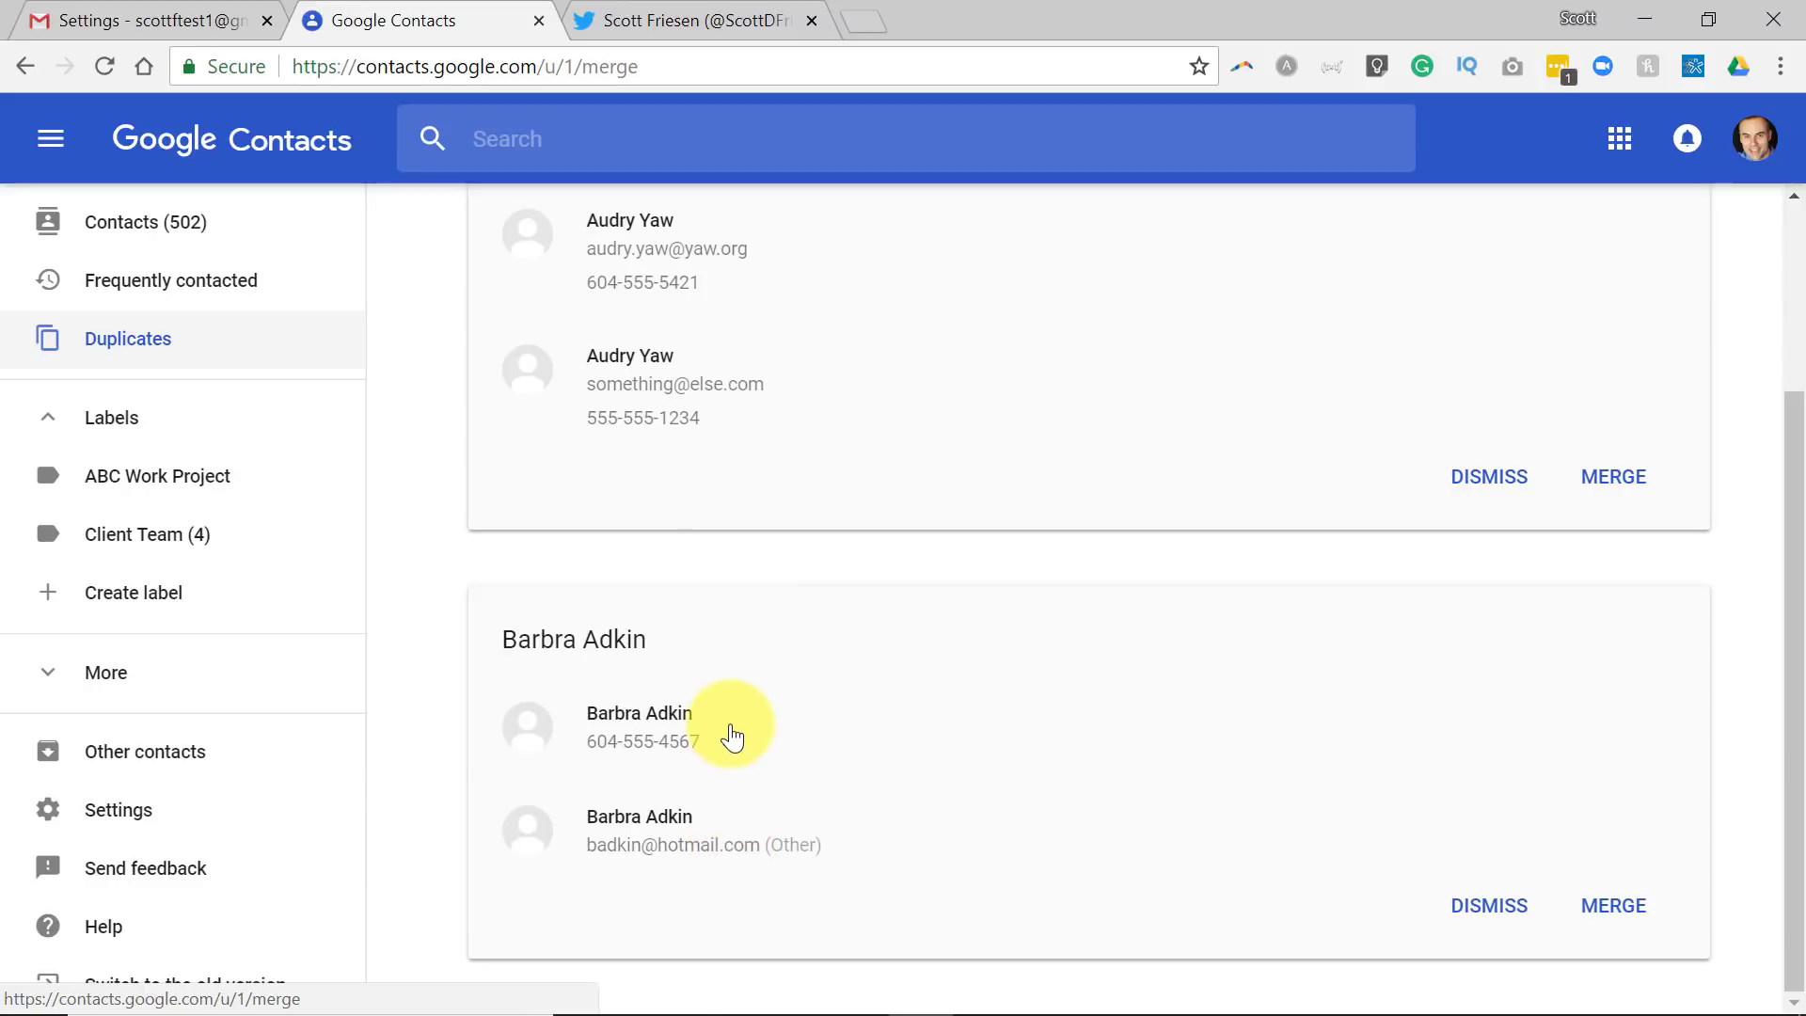
scroll(764, 800, "up", 1)
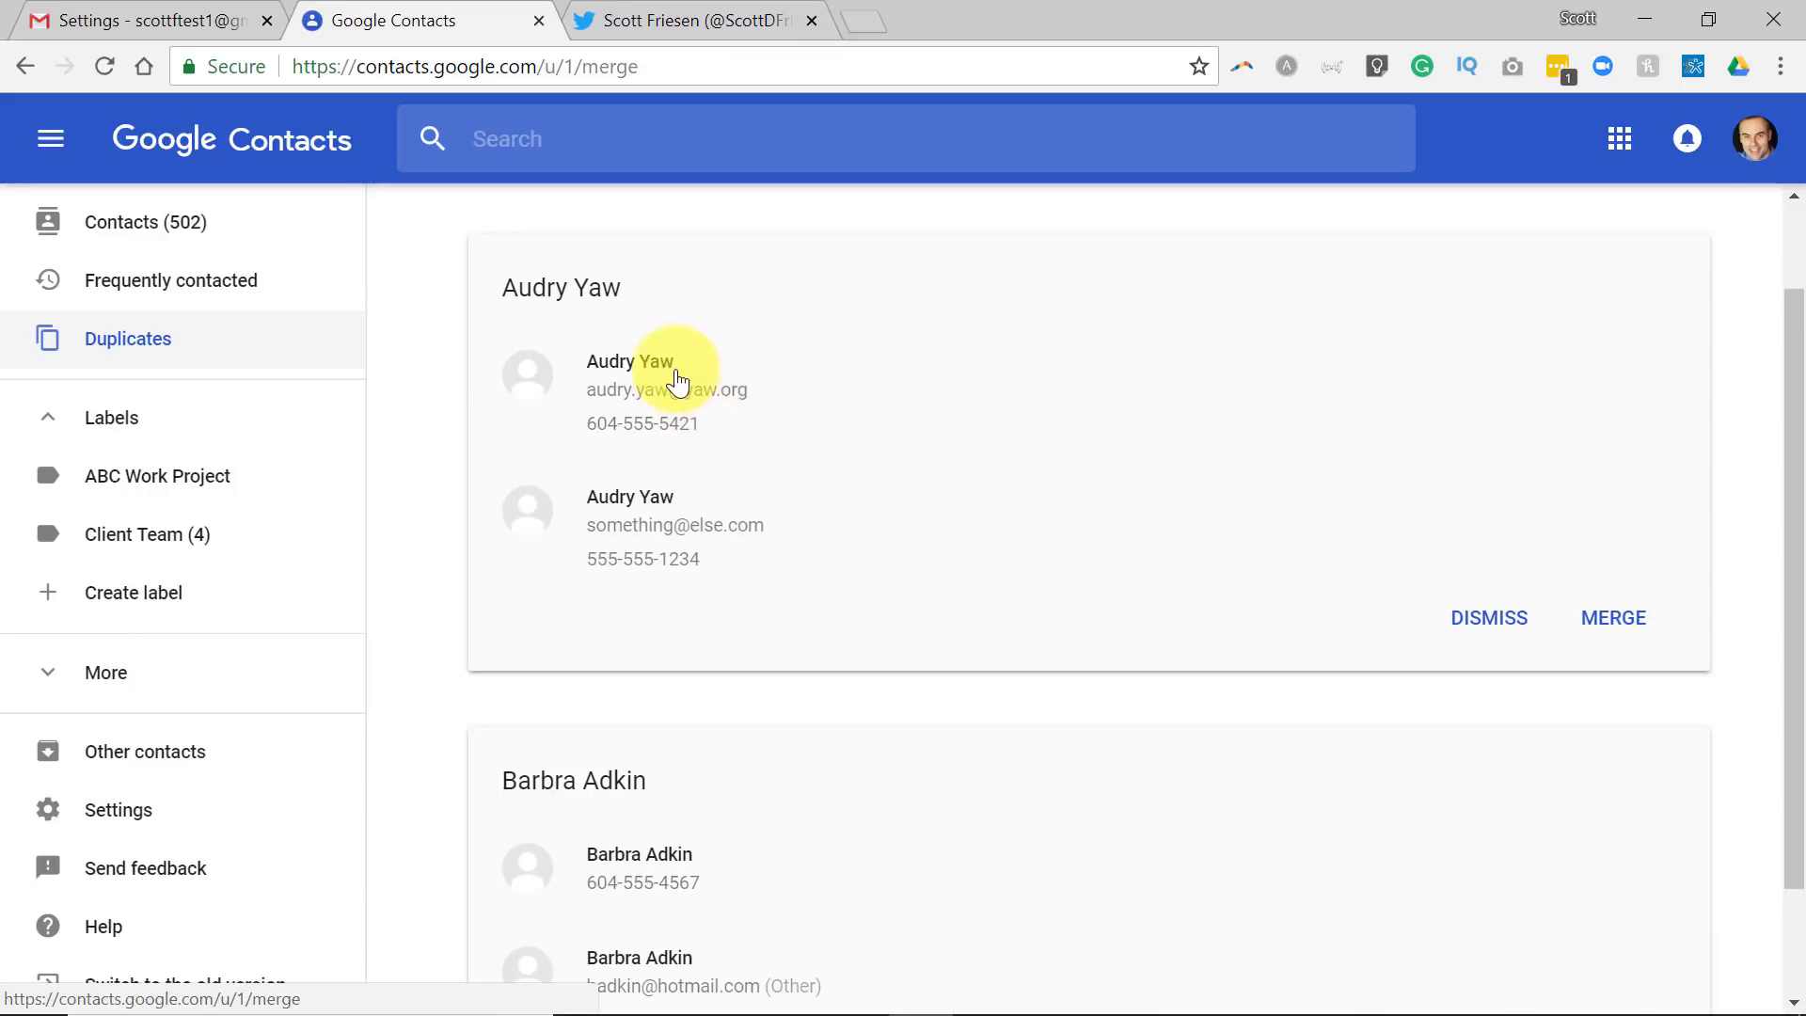
- Compare the entries in both suggested duplicate pairs and review the full contact details of the first pair's upper entry
scroll(814, 561, "down", 2)
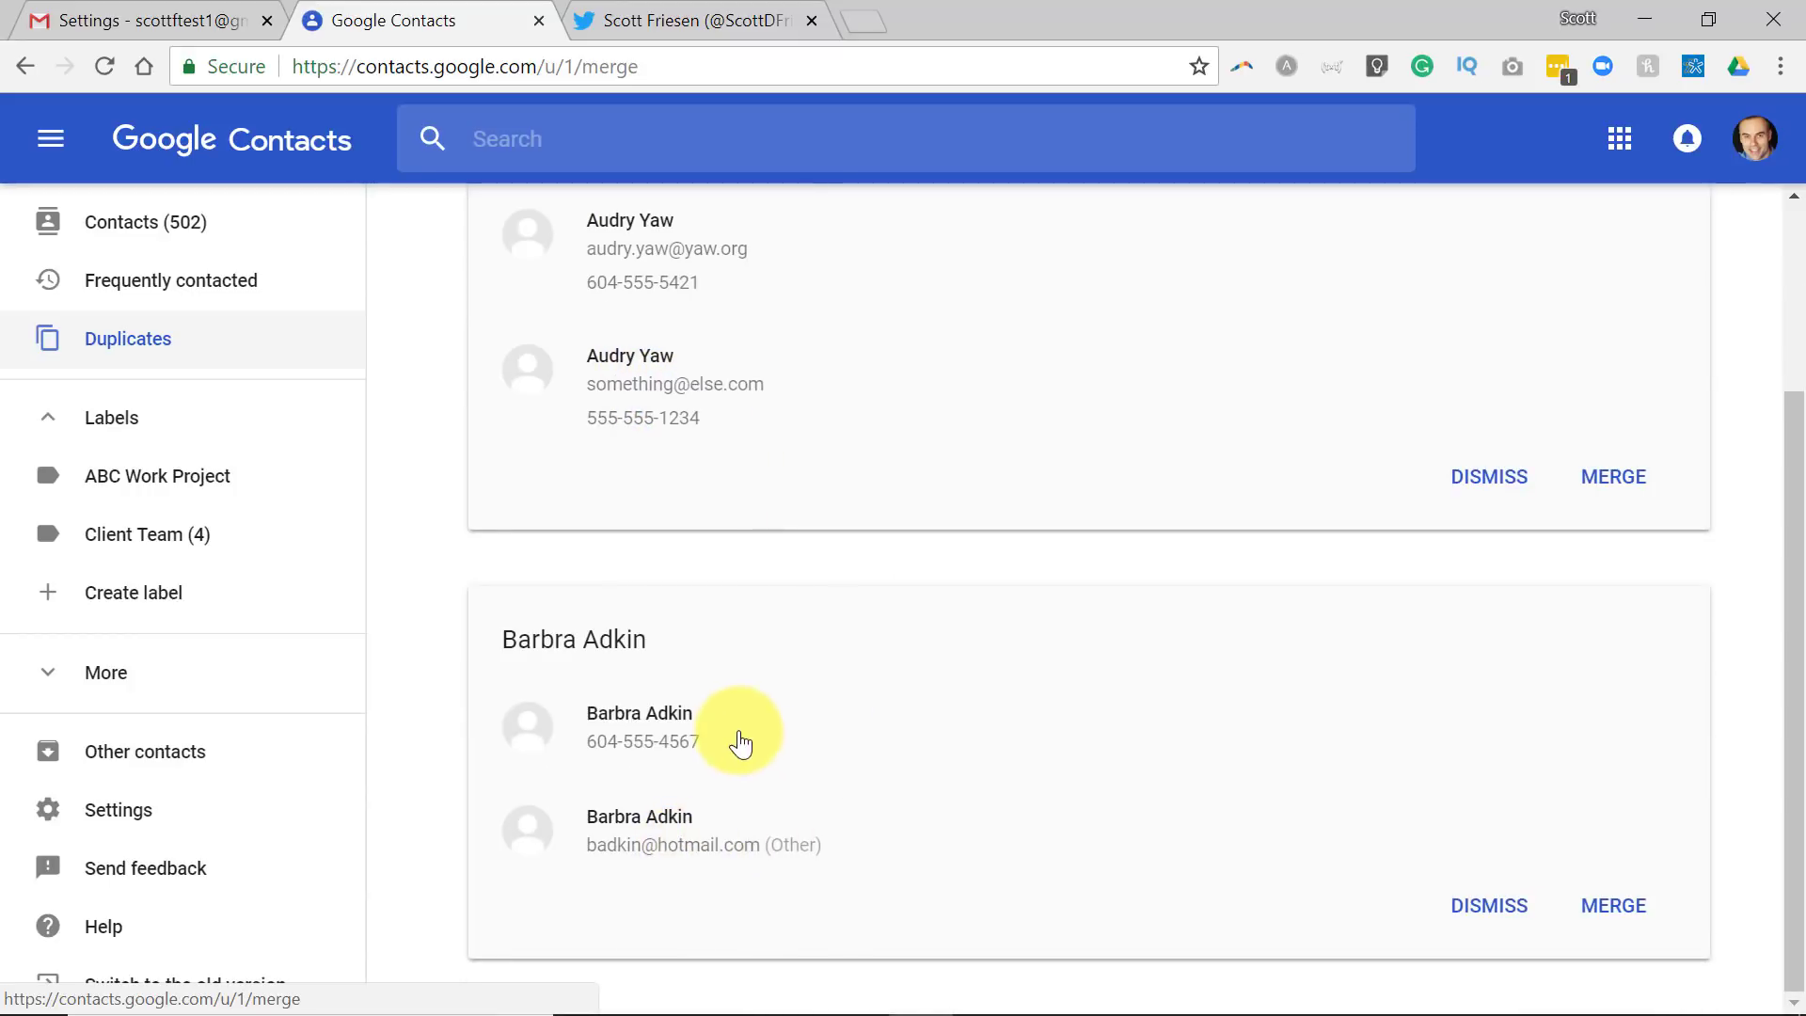
scroll(746, 816, "up", 3)
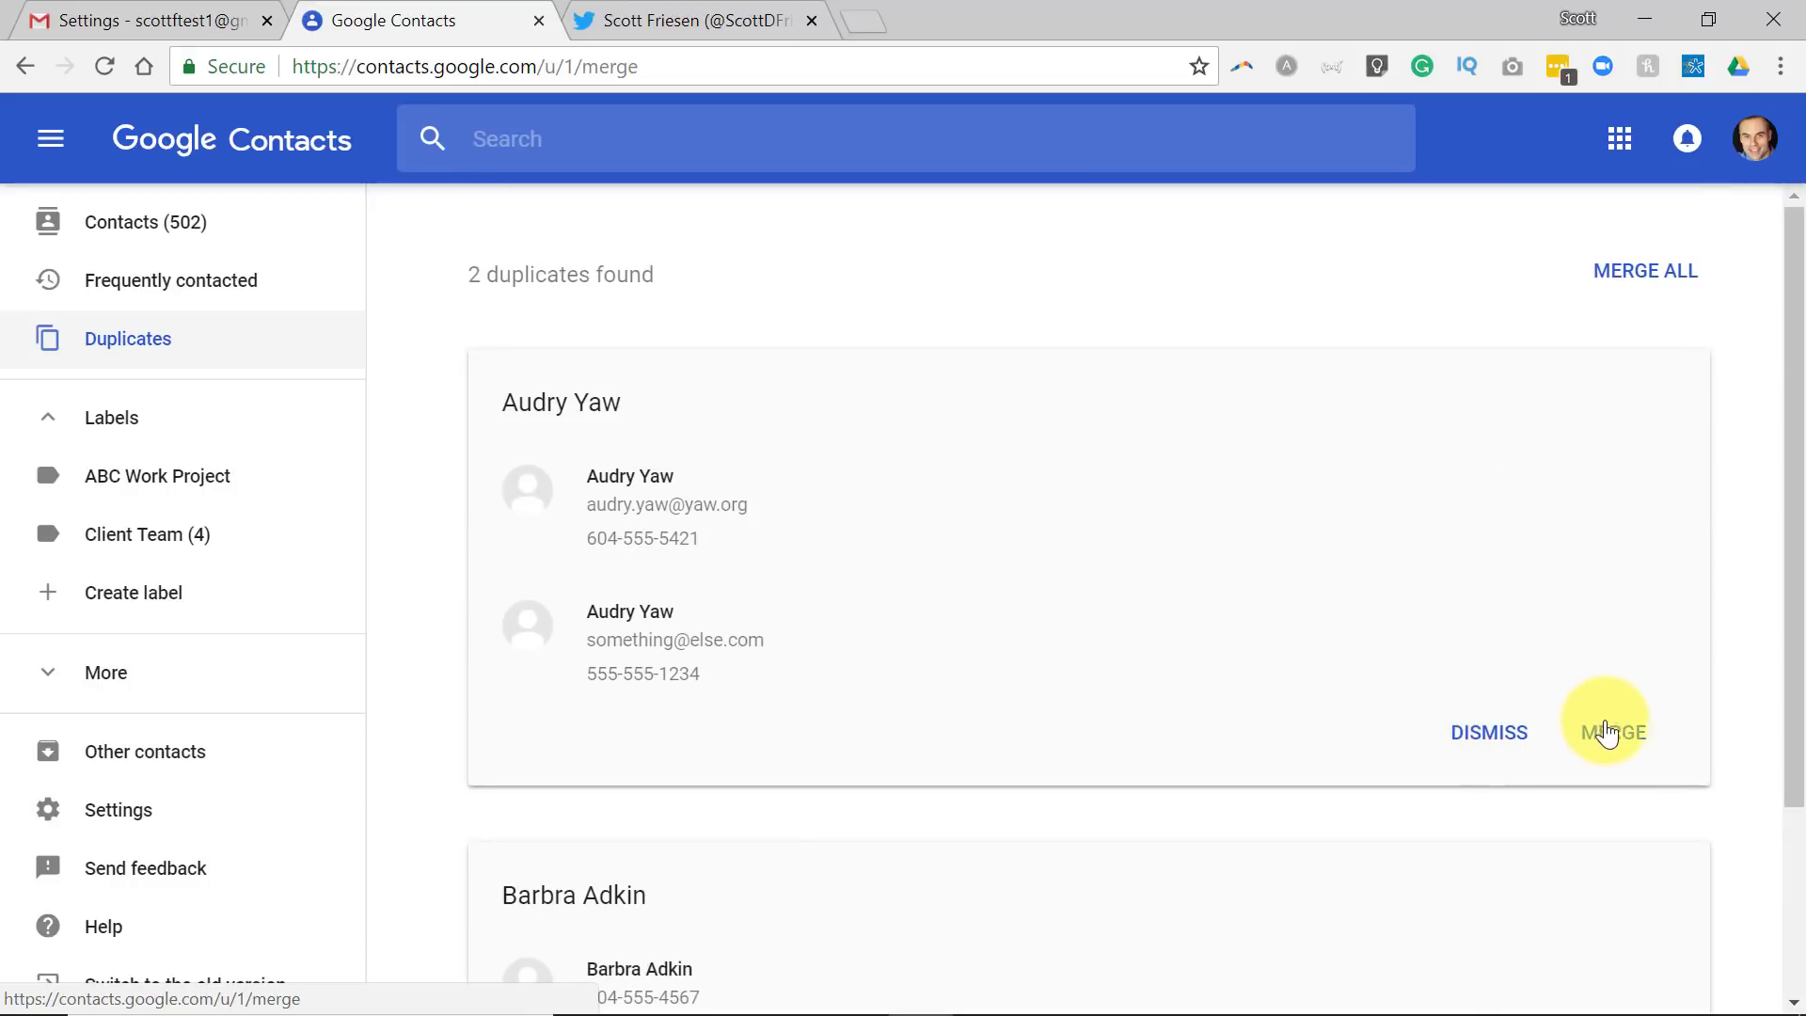
left_click(636, 496)
mouse_move(1380, 448)
left_mouse_down()
mouse_move(1384, 531)
mouse_move(1379, 432)
left_mouse_up()
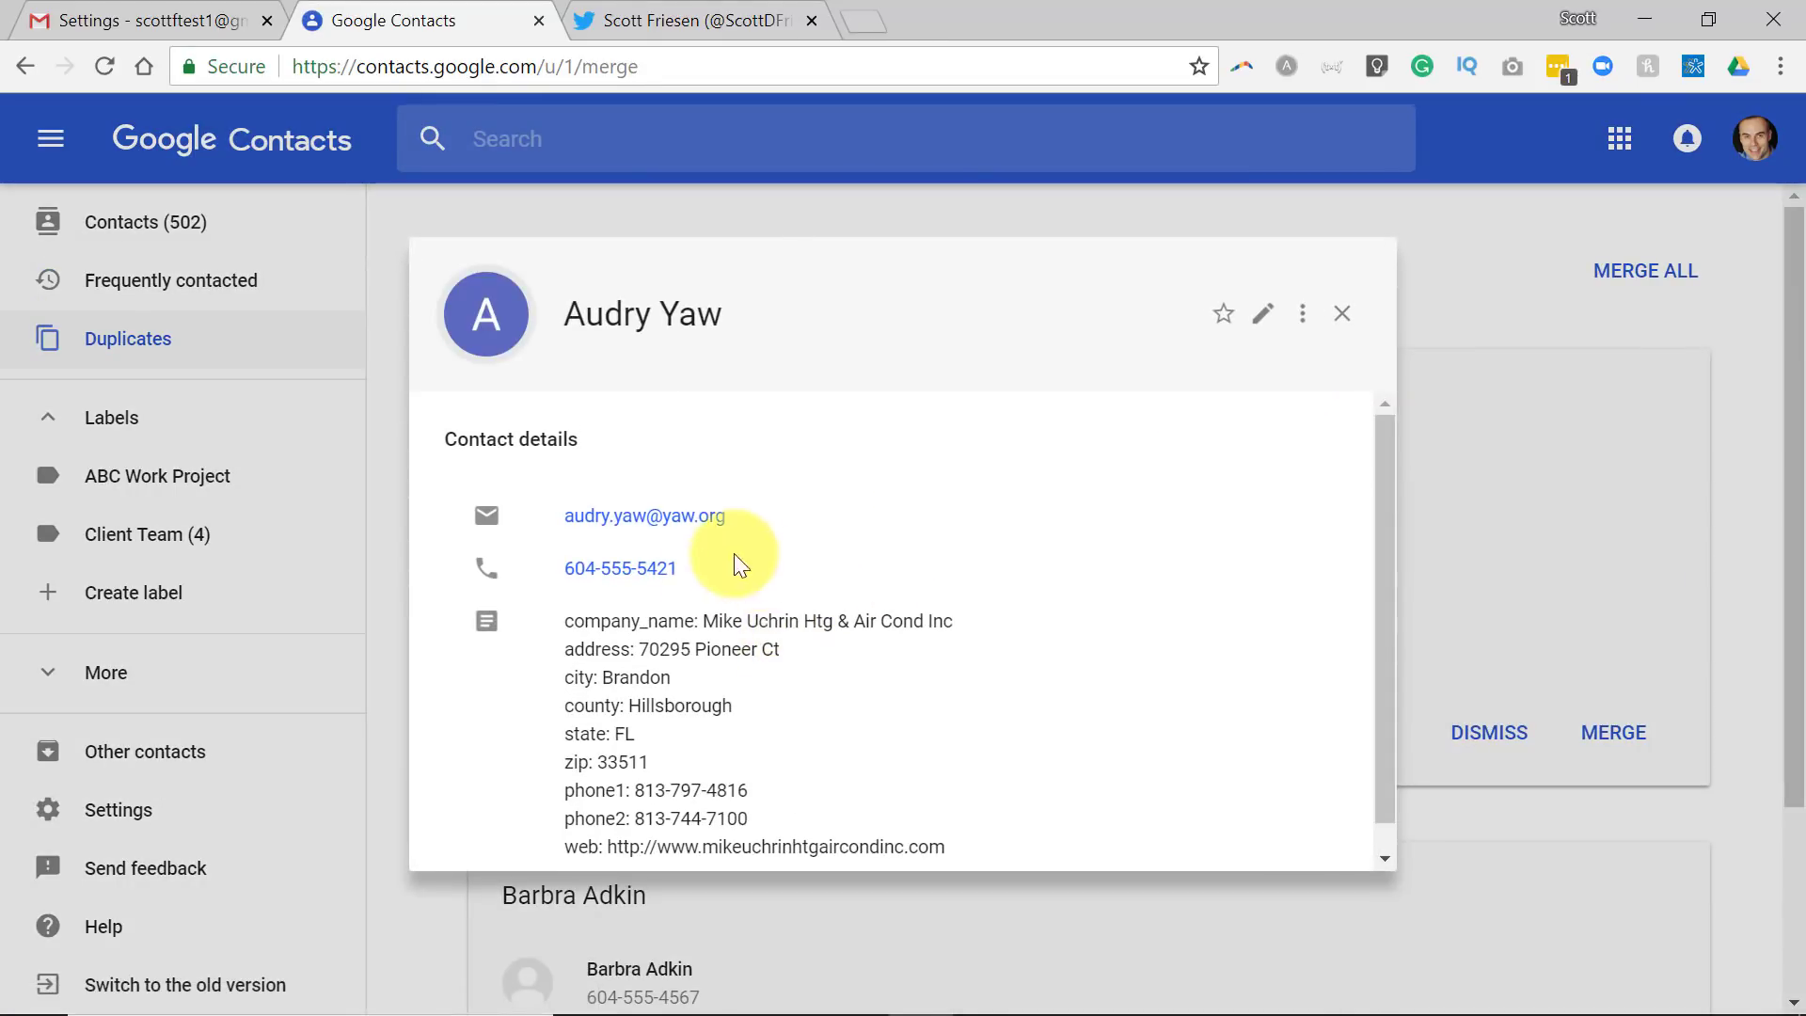
left_click(1352, 322)
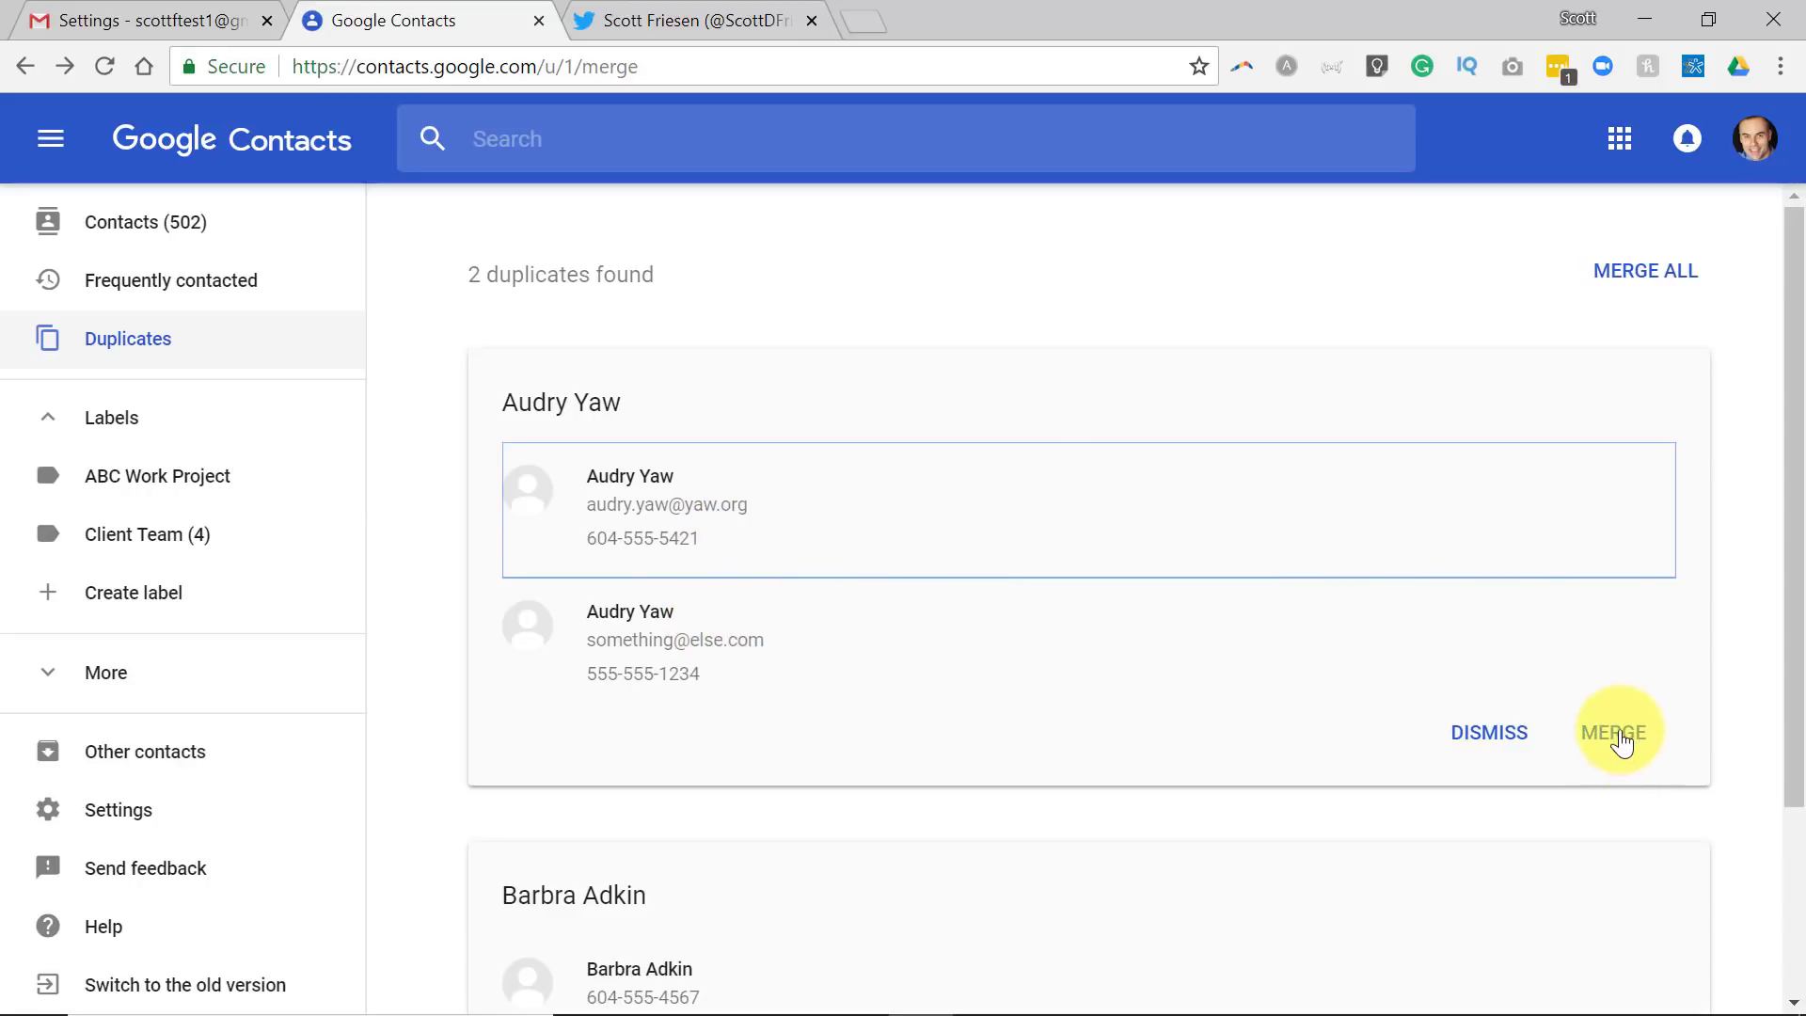
left_click(697, 505)
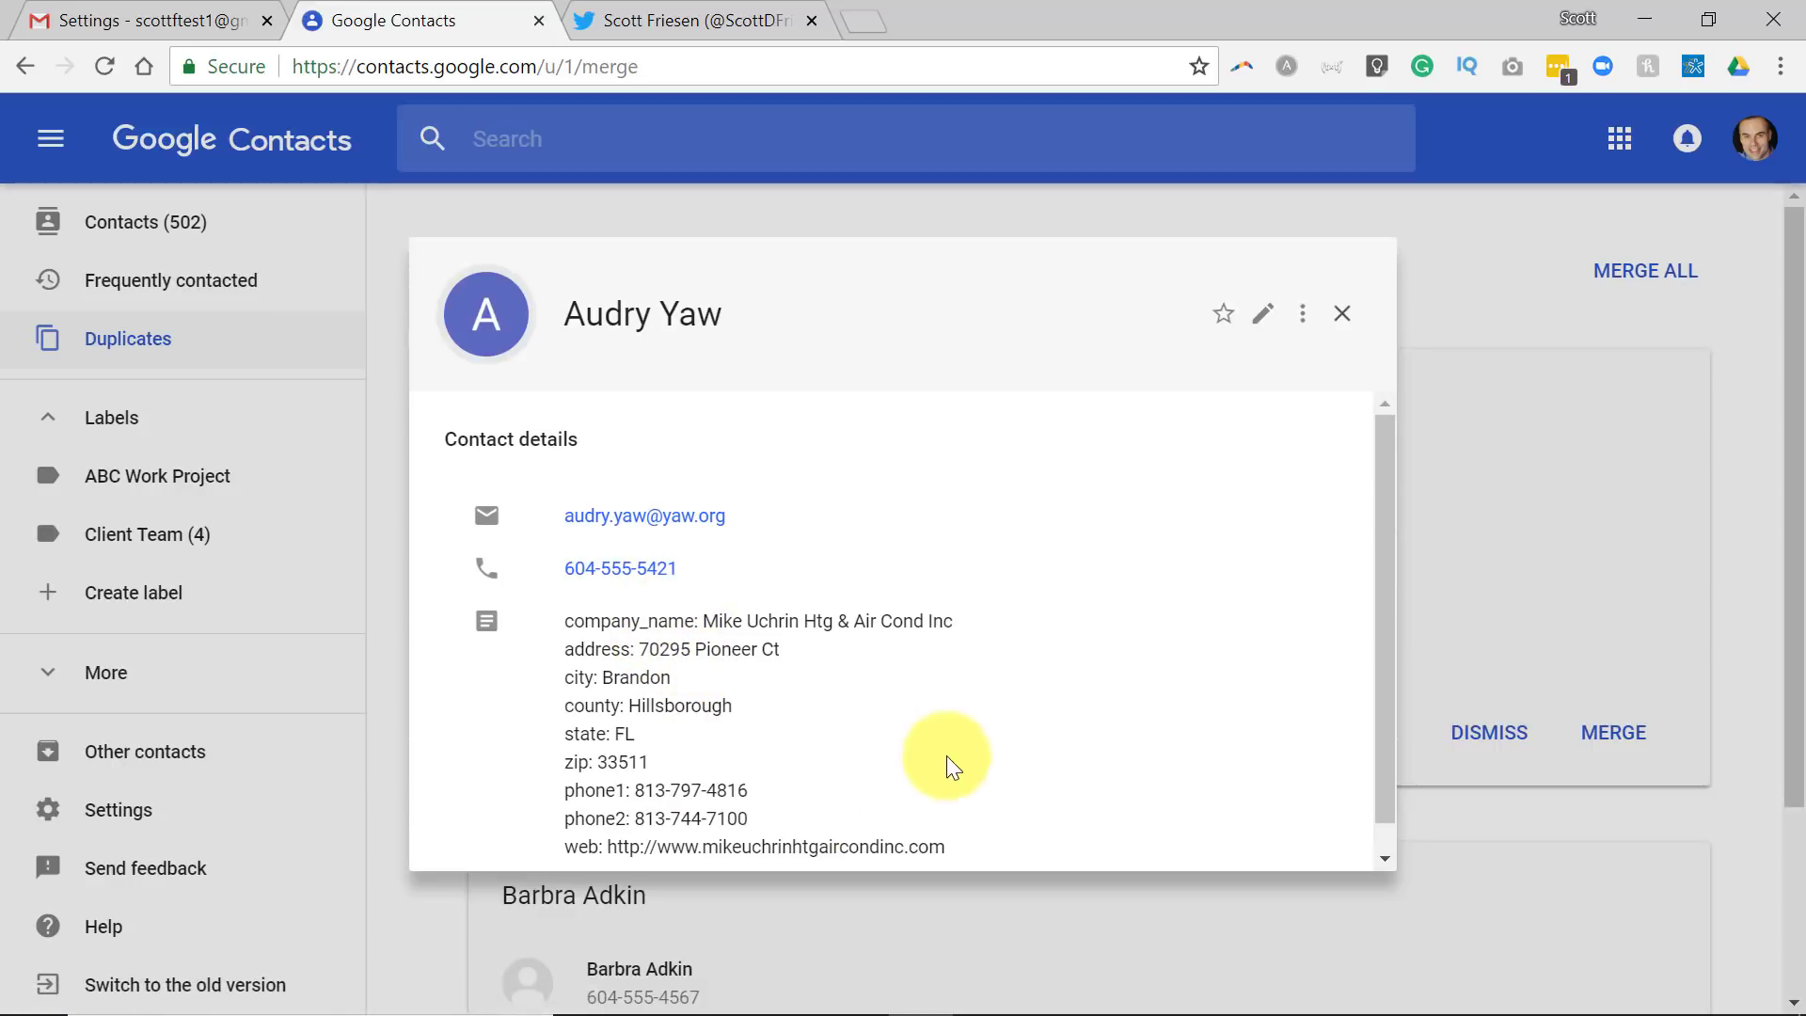
left_click(1342, 314)
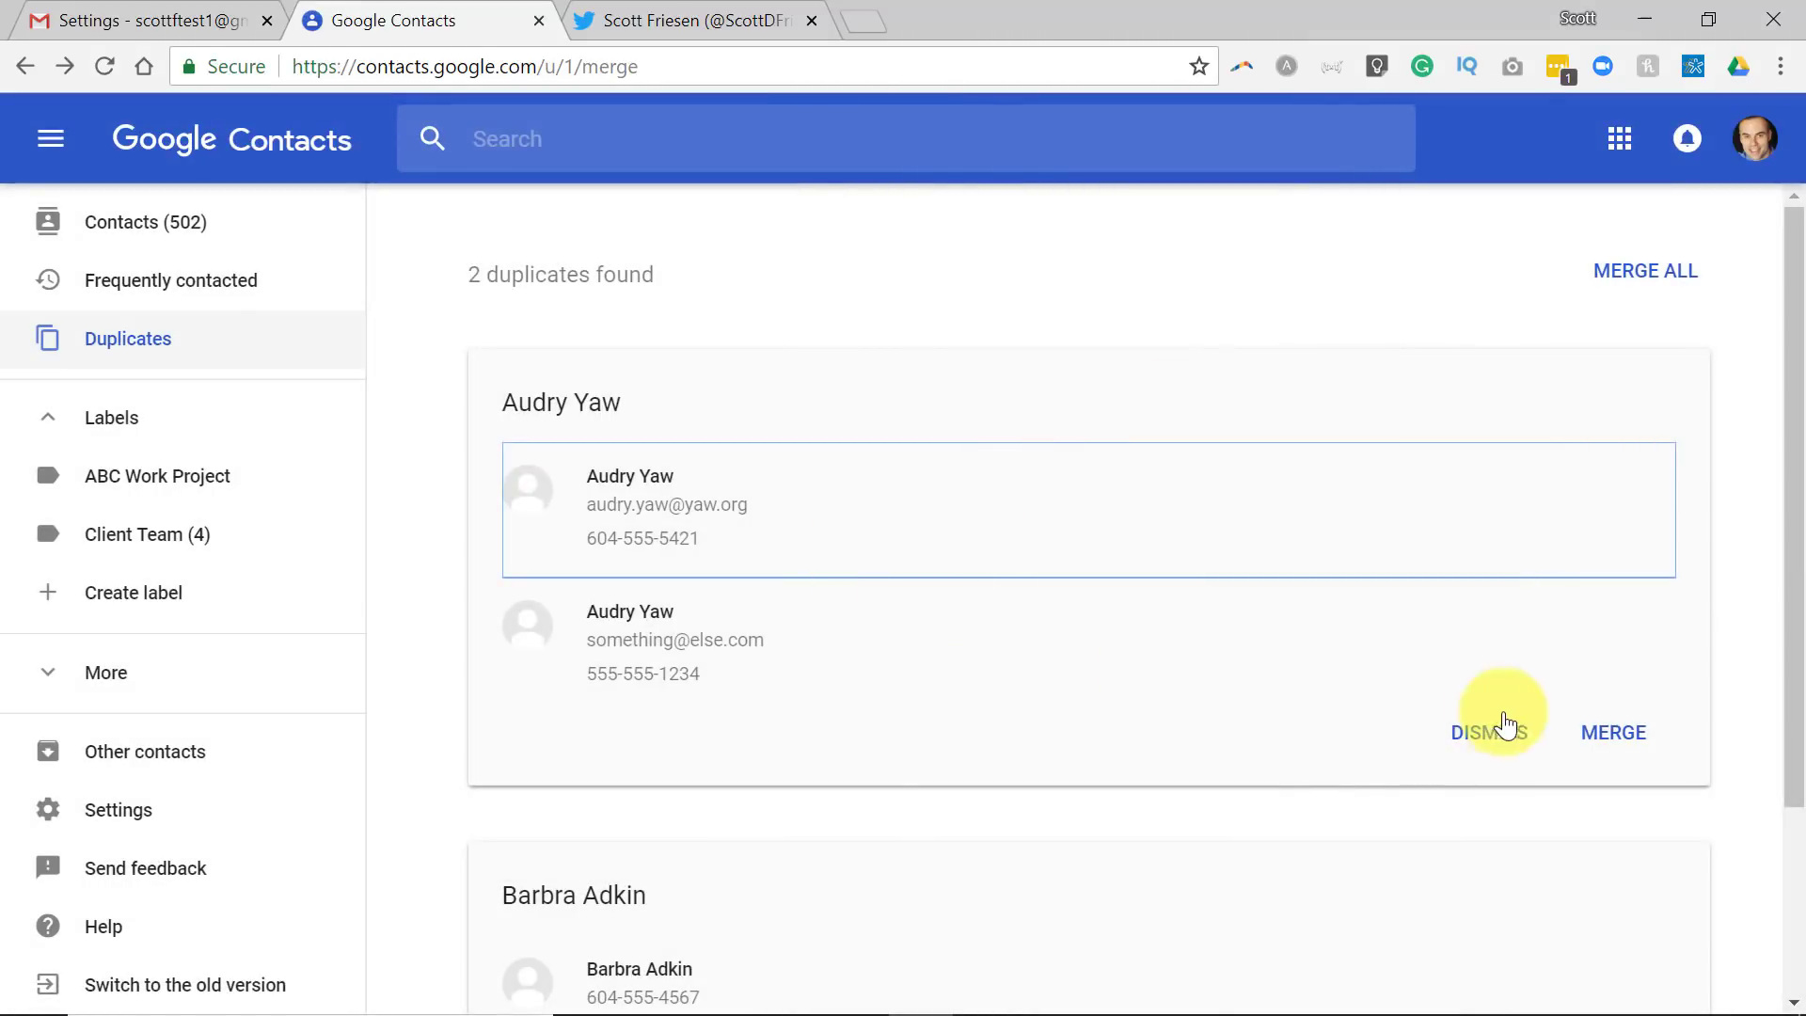
- Merge the first suggested duplicate pair on its own, and merge all the remaining duplicates at once
left_click(1613, 734)
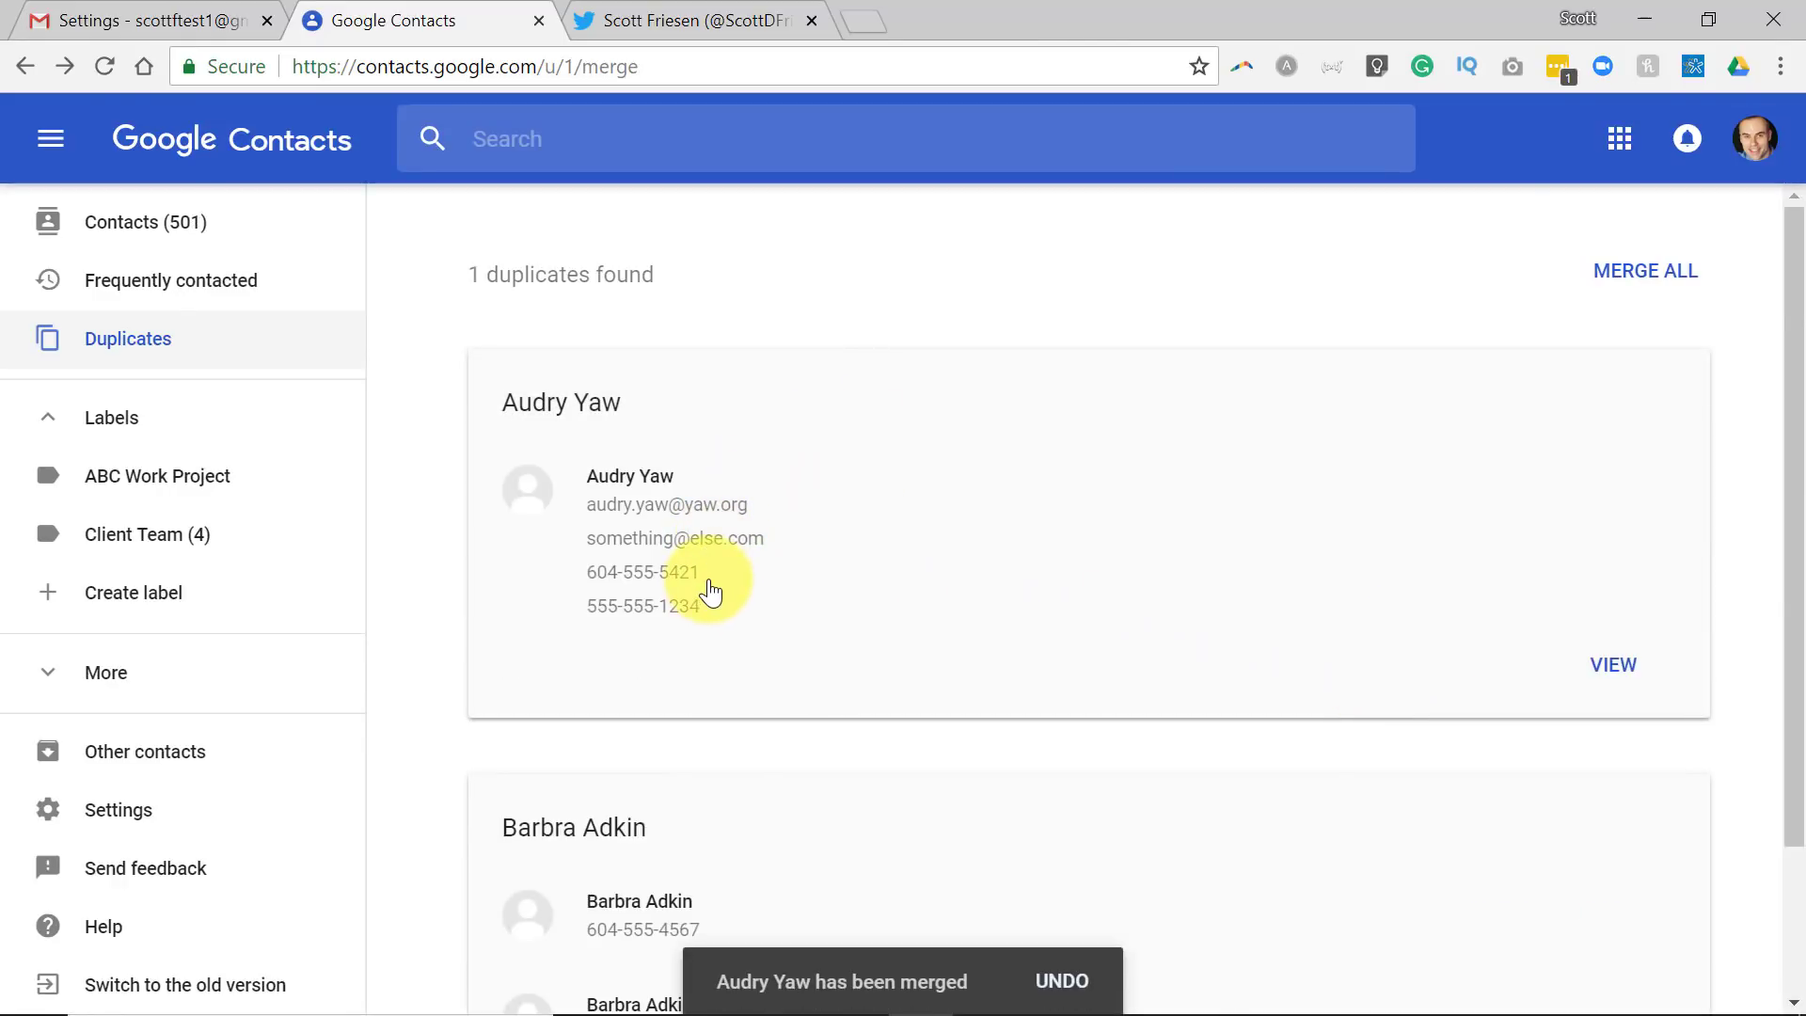
scroll(712, 580, "down", 2)
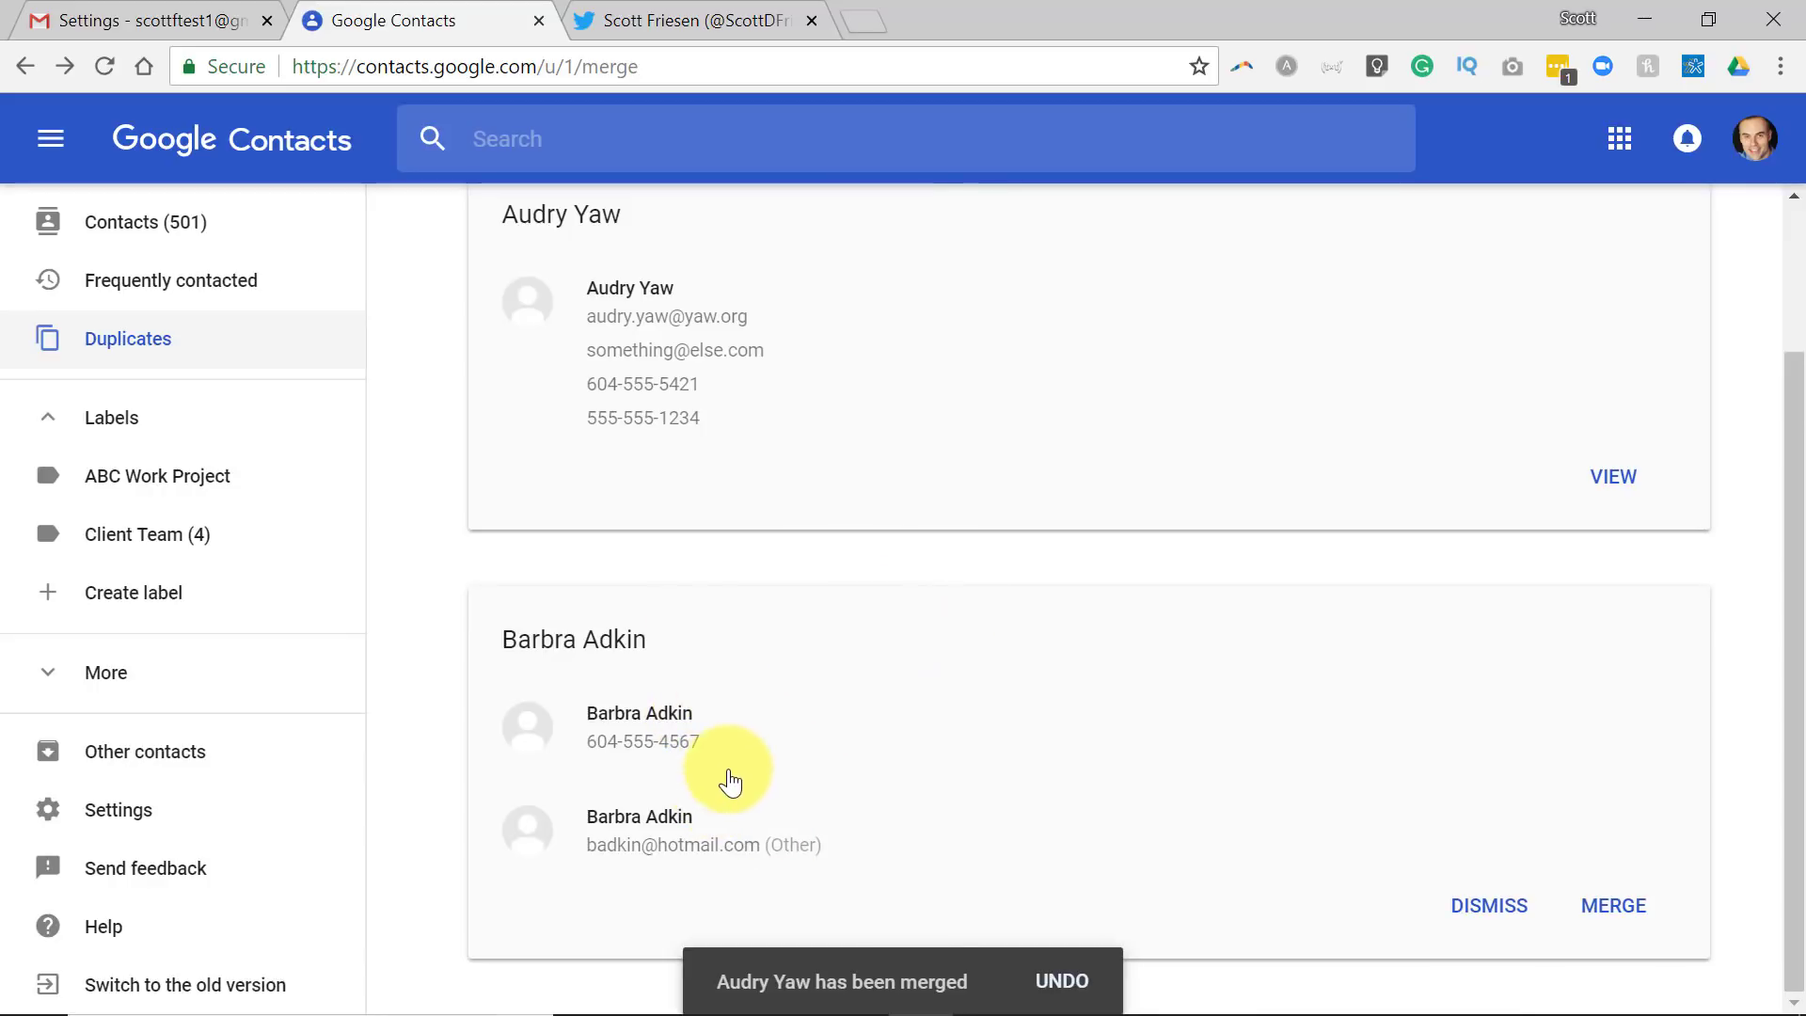
scroll(733, 764, "up", 2)
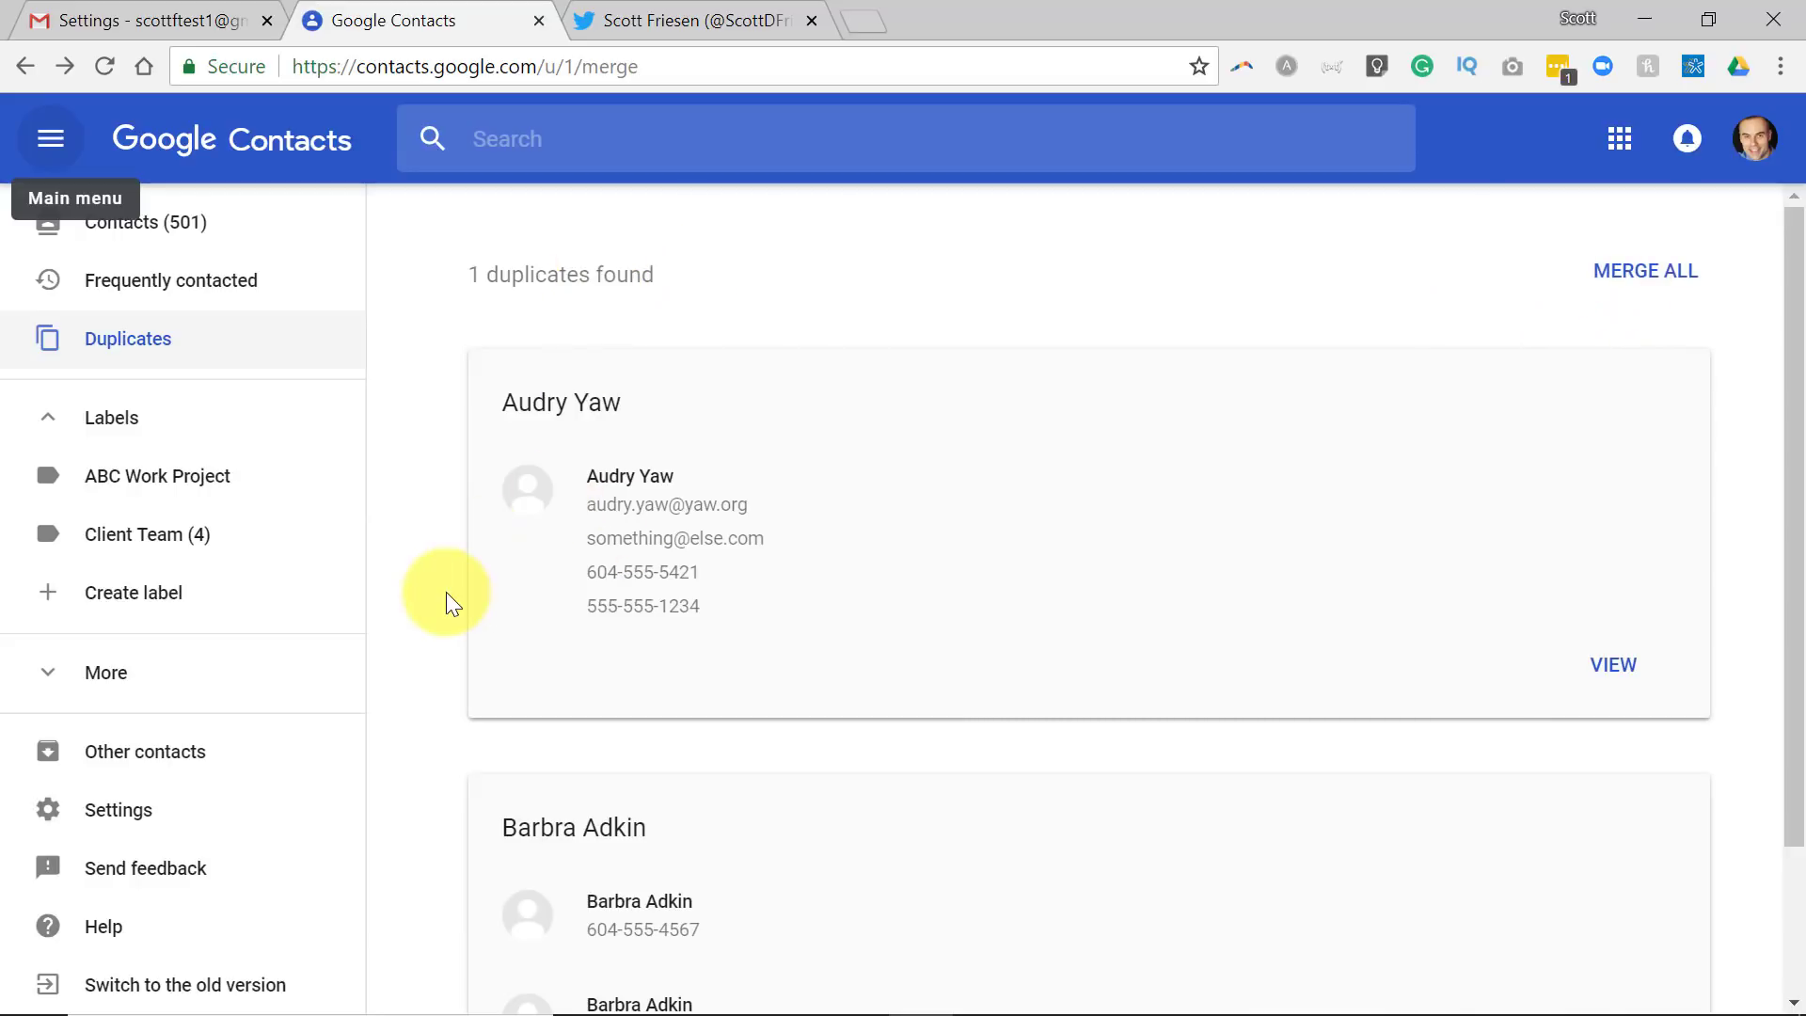
scroll(446, 602, "down", 2)
scroll(444, 602, "up", 2)
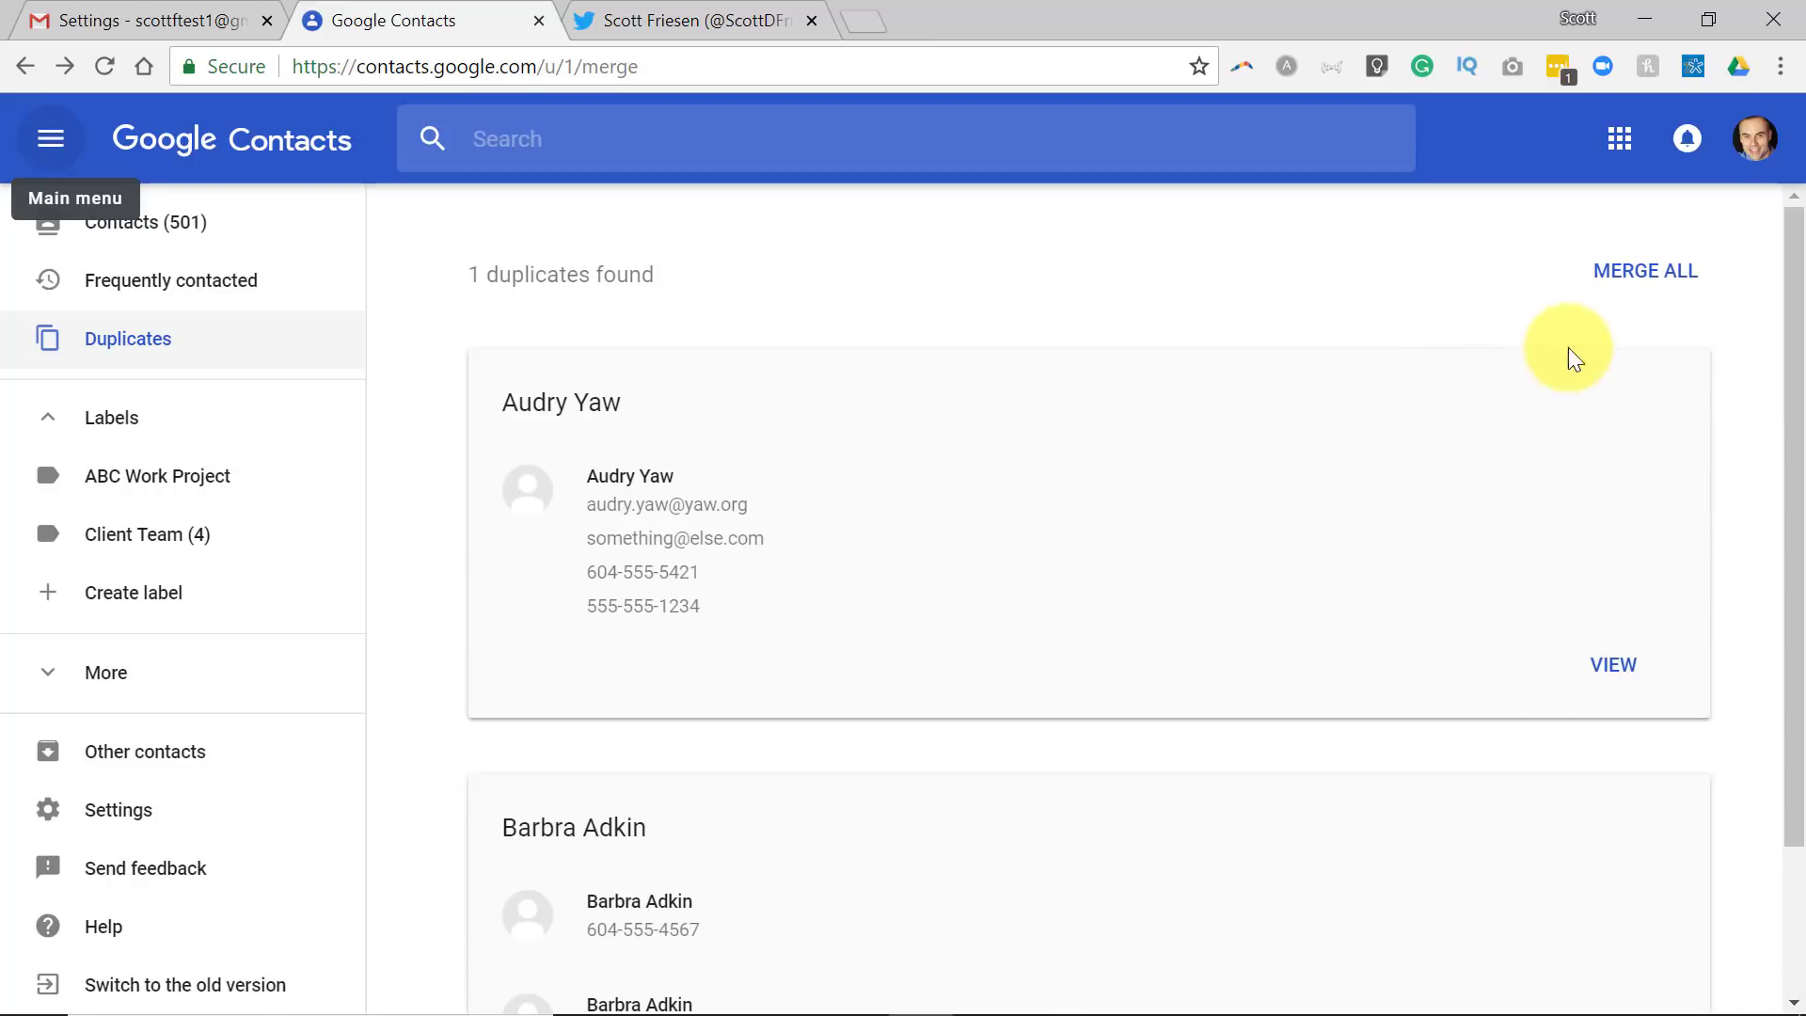
left_click(1644, 279)
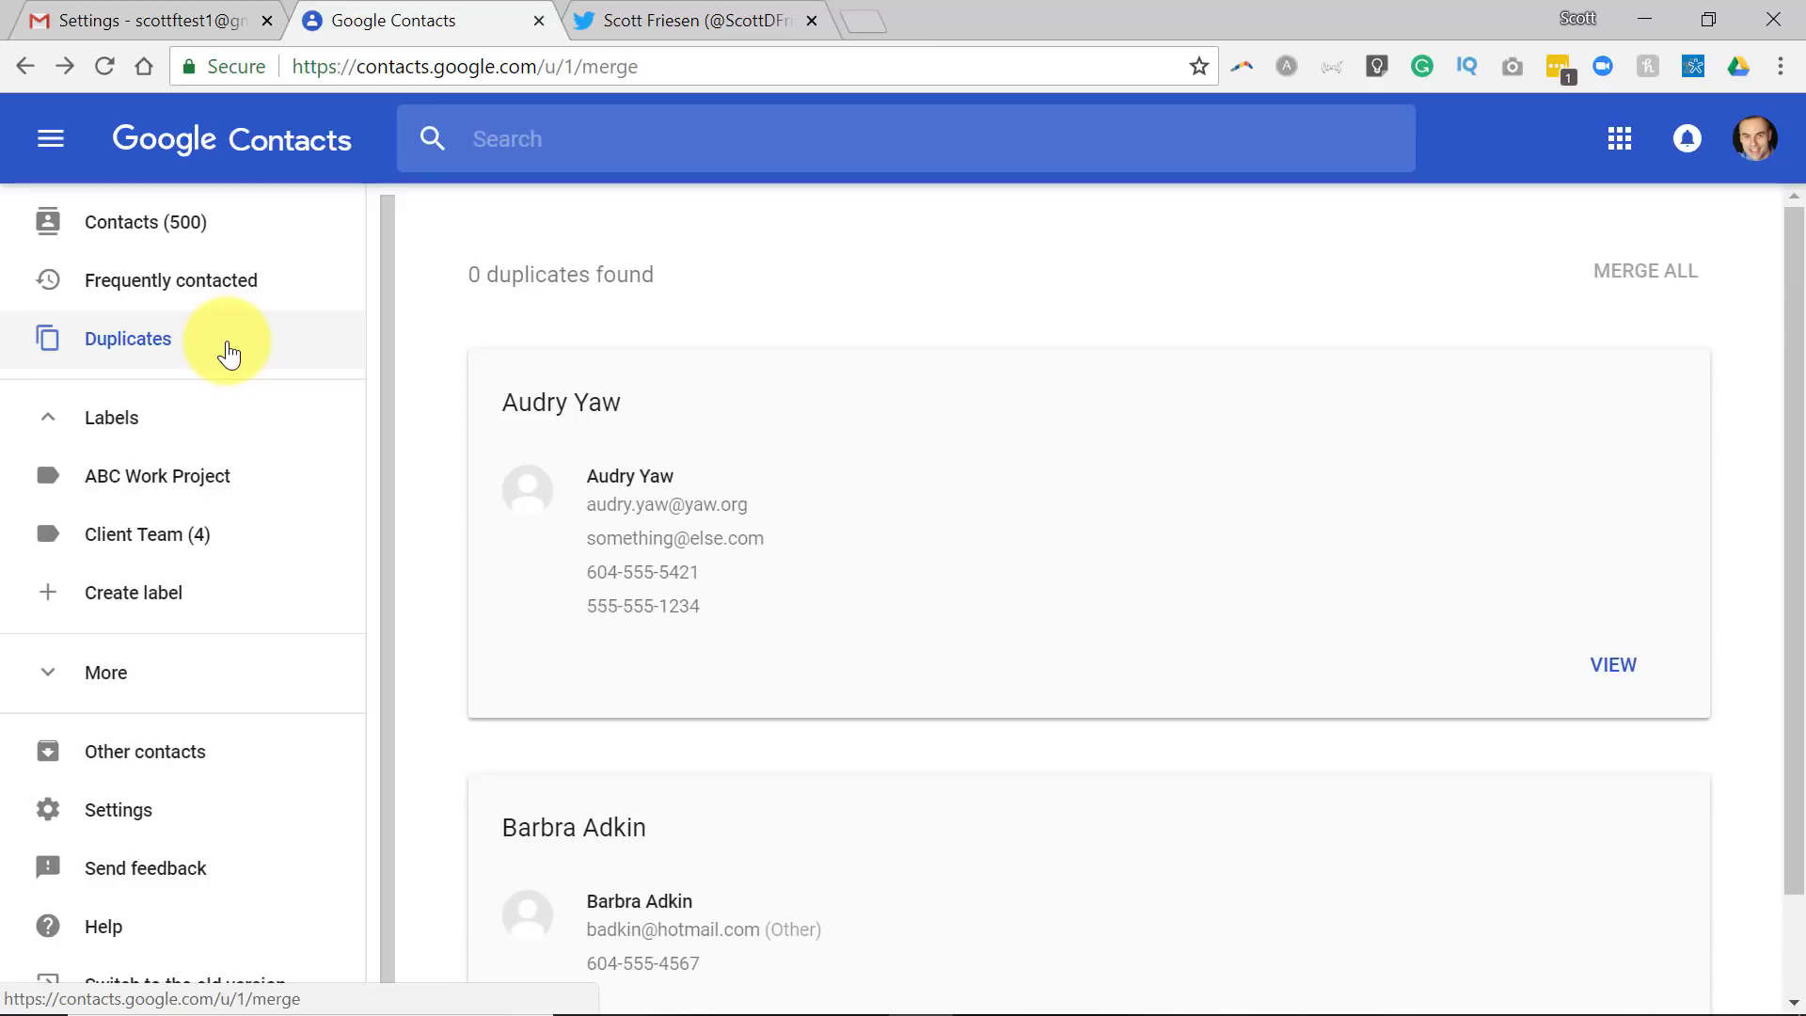
- Return to the full contact list and check the merged contacts around the end of the A section and start of B
left_click(172, 229)
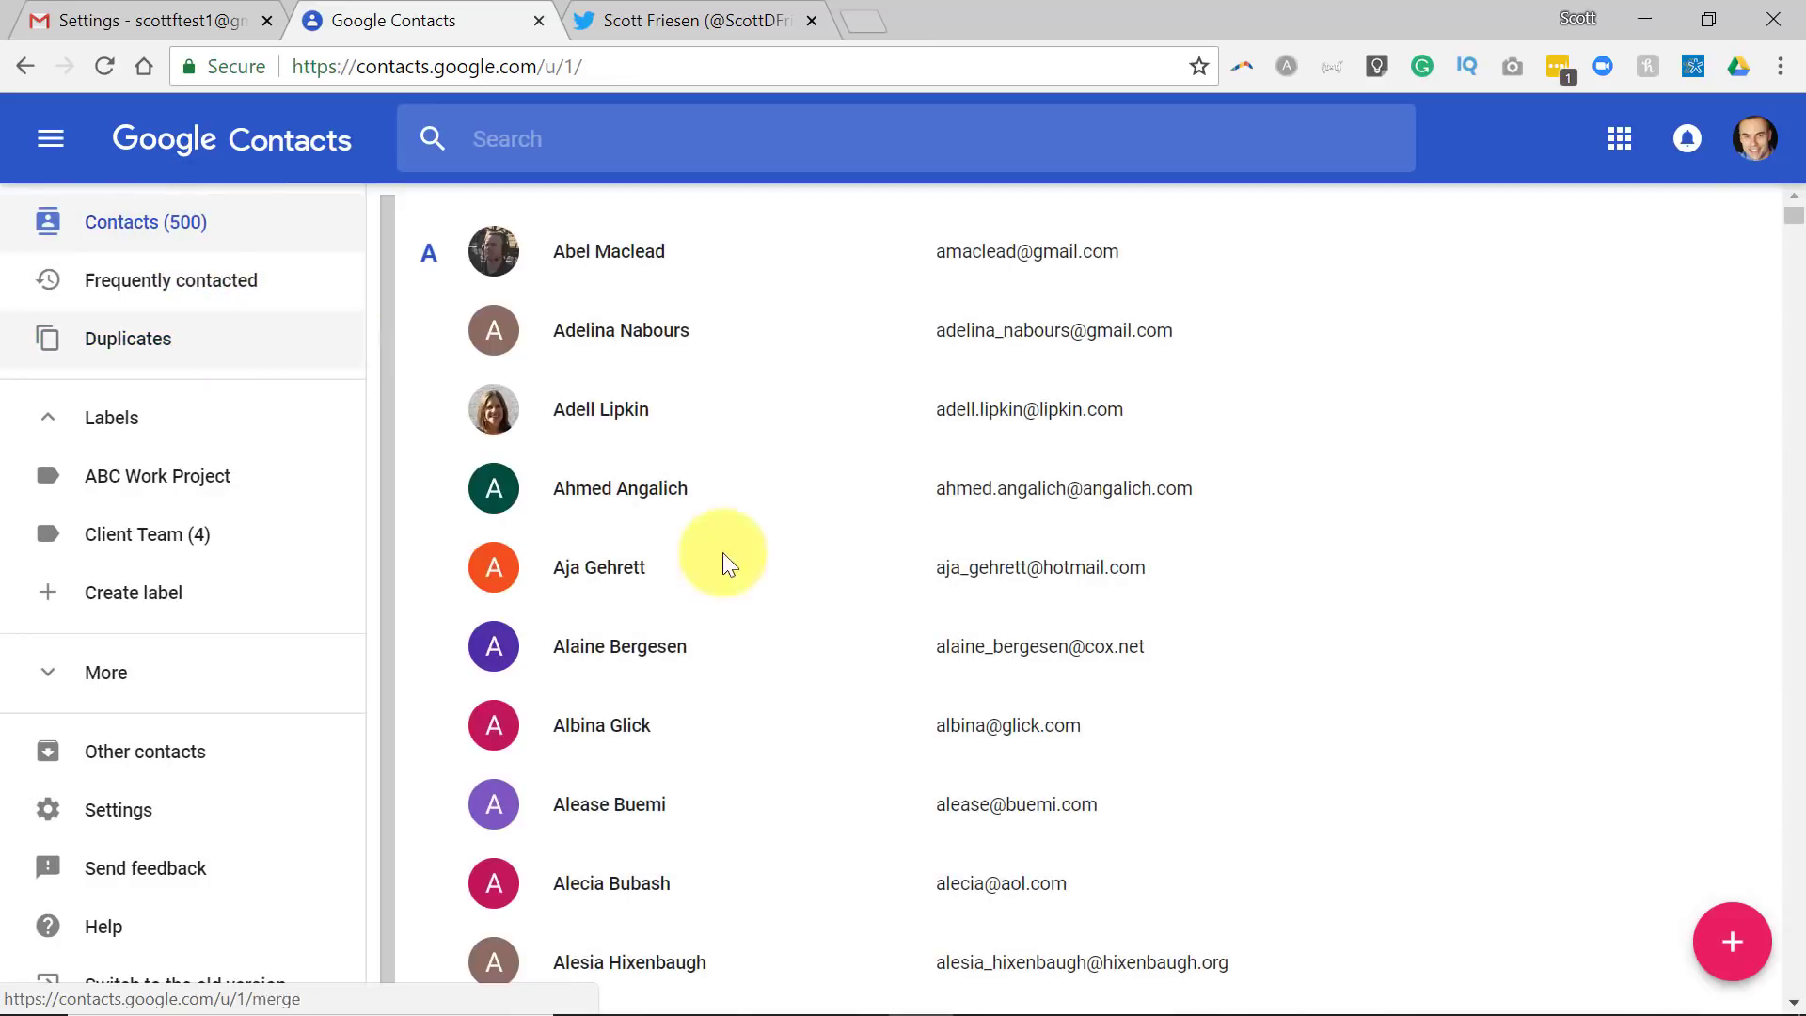
scroll(927, 567, "down", 20)
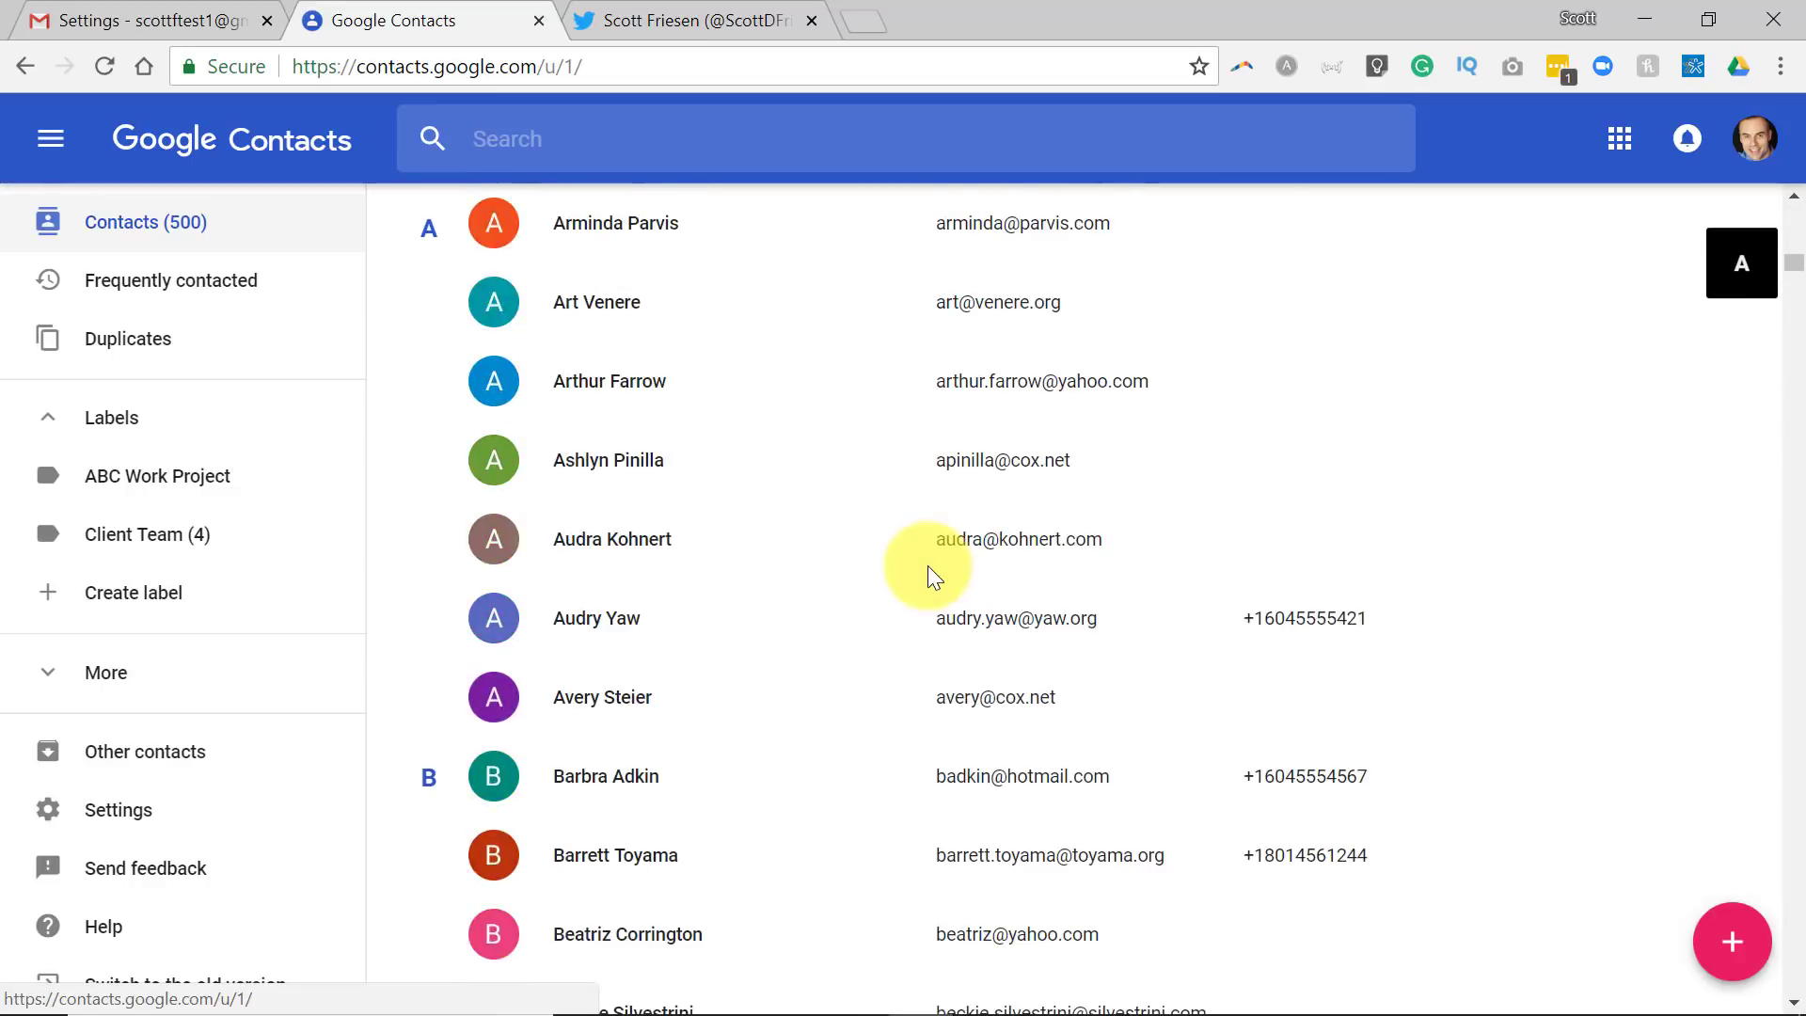
scroll(927, 566, "up", 20)
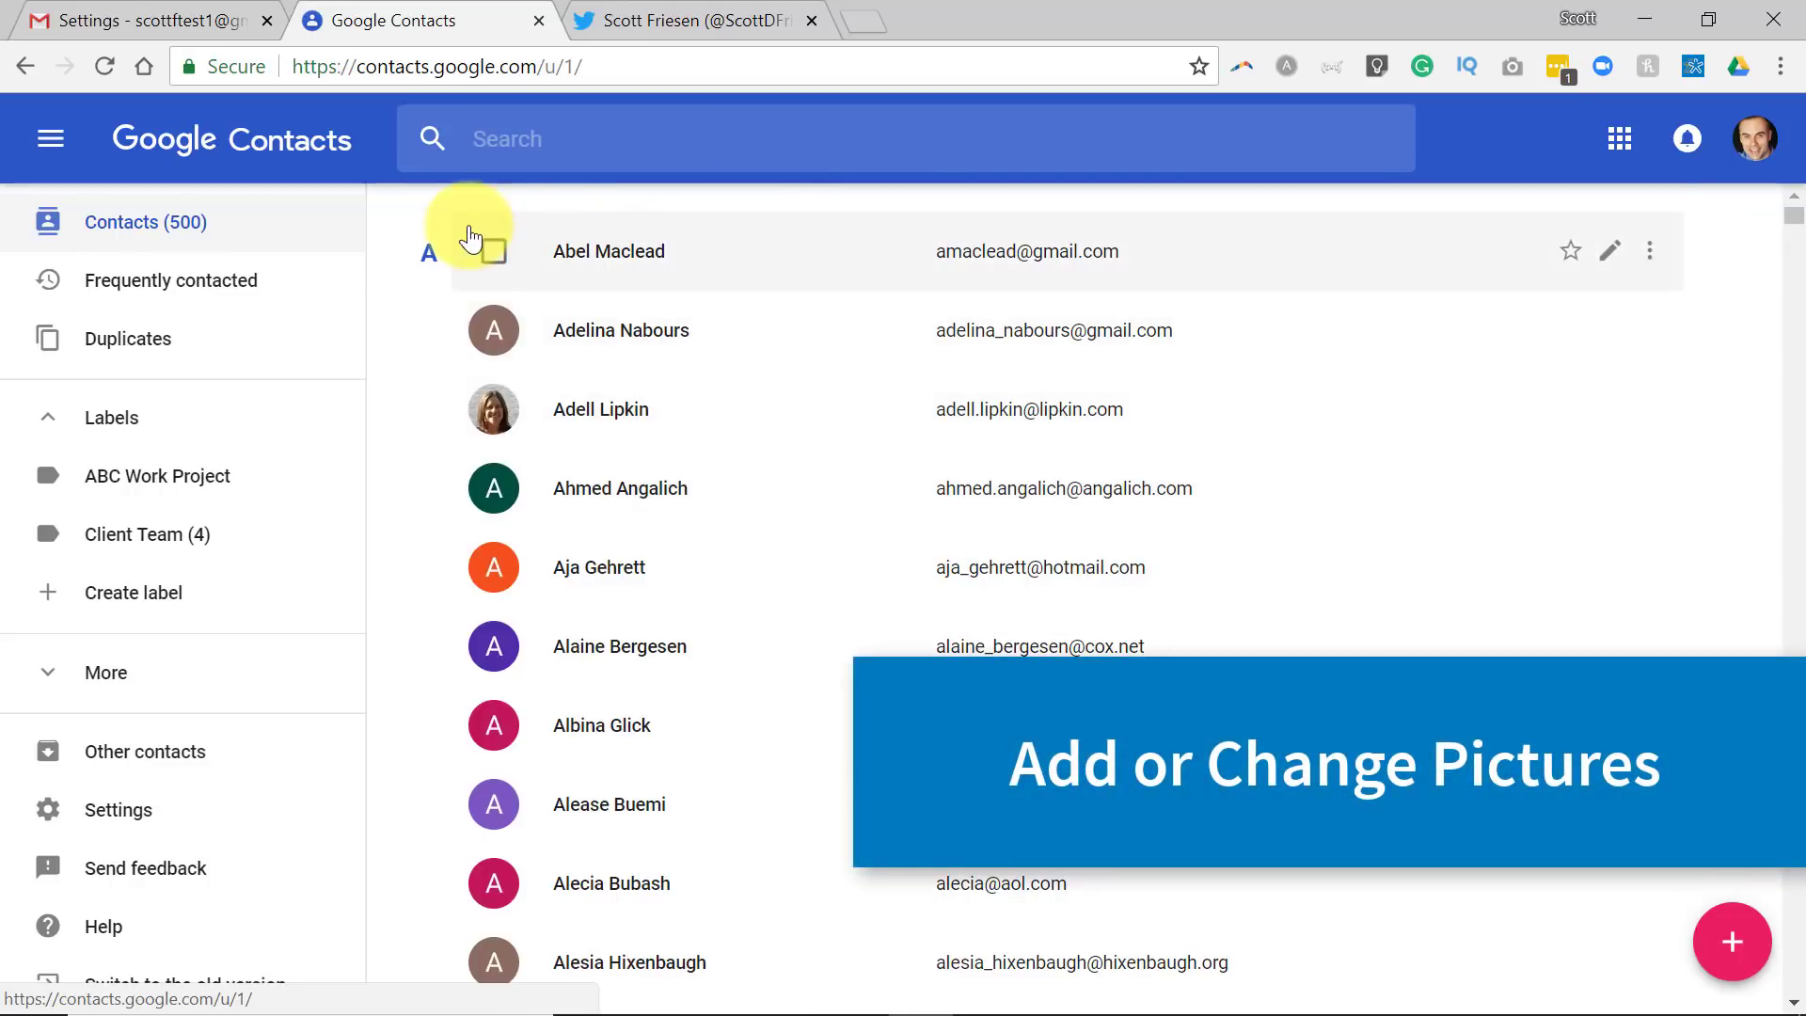
- Look through the A, B and C sections of the contact list for contacts with and without a profile picture
scroll(878, 596, "down", 15)
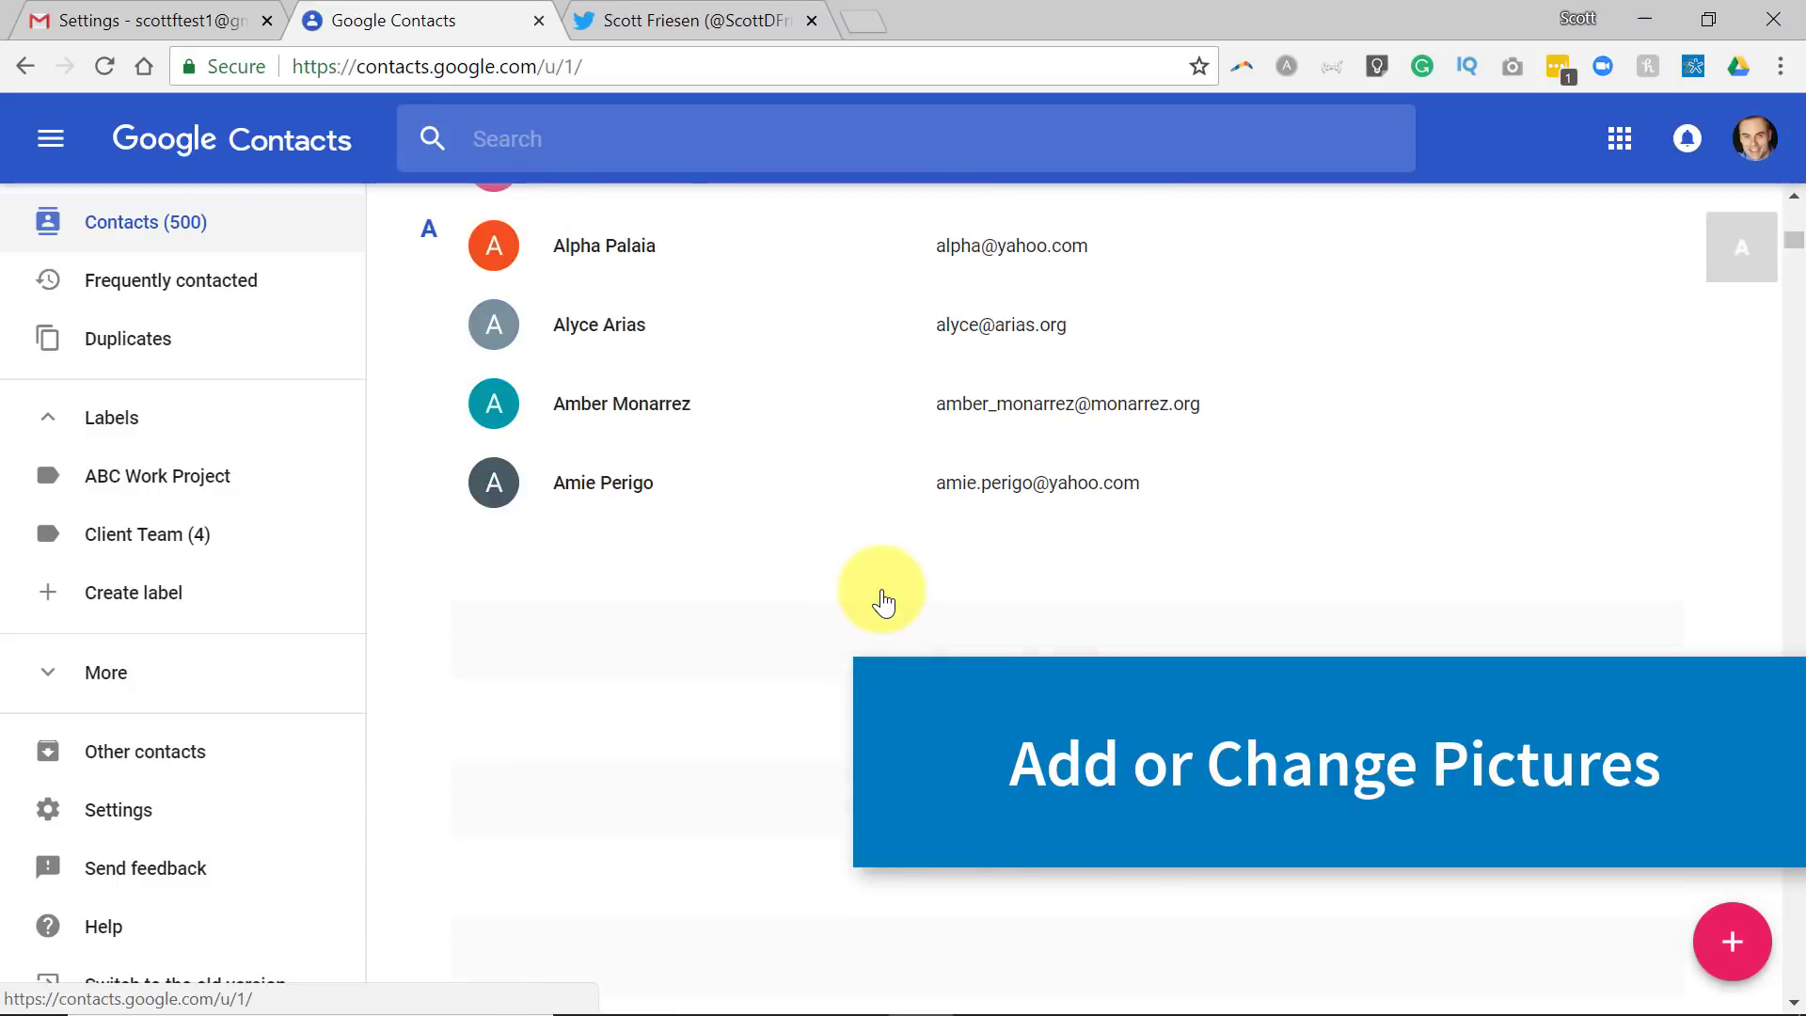
scroll(882, 589, "down", 20)
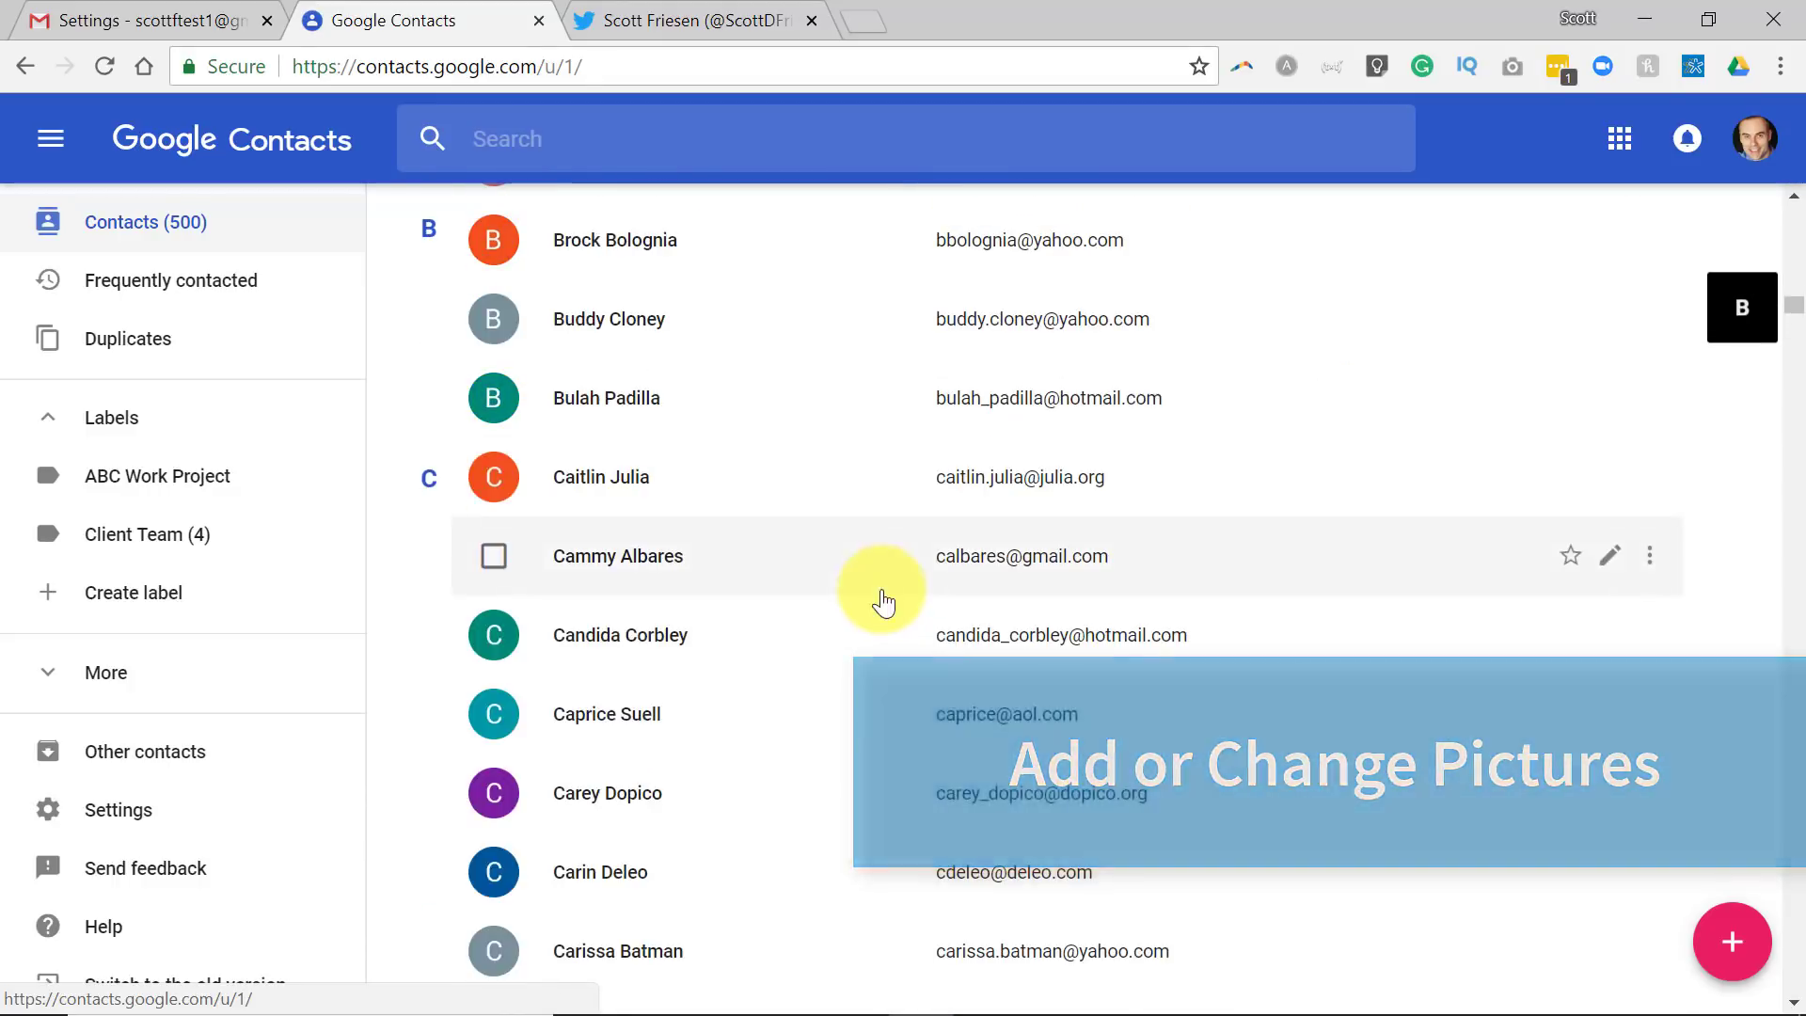
scroll(882, 589, "down", 9)
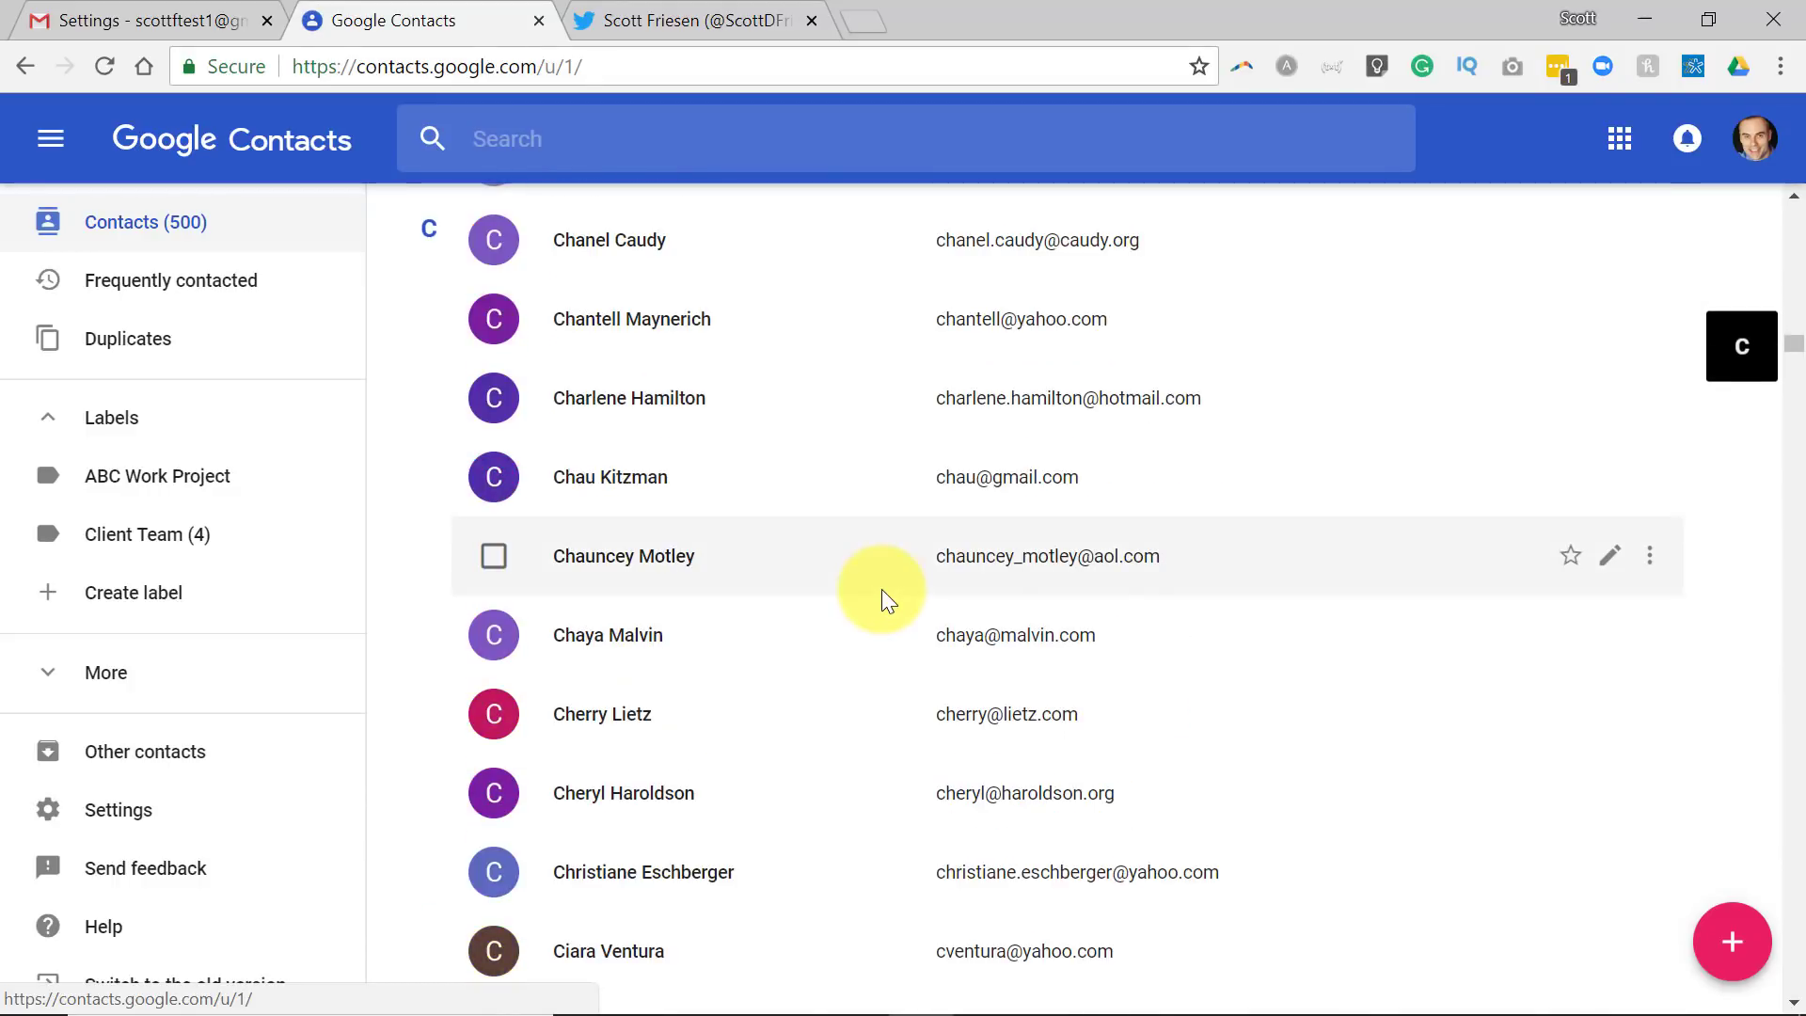
scroll(883, 589, "up", 5)
scroll(882, 588, "up", 20)
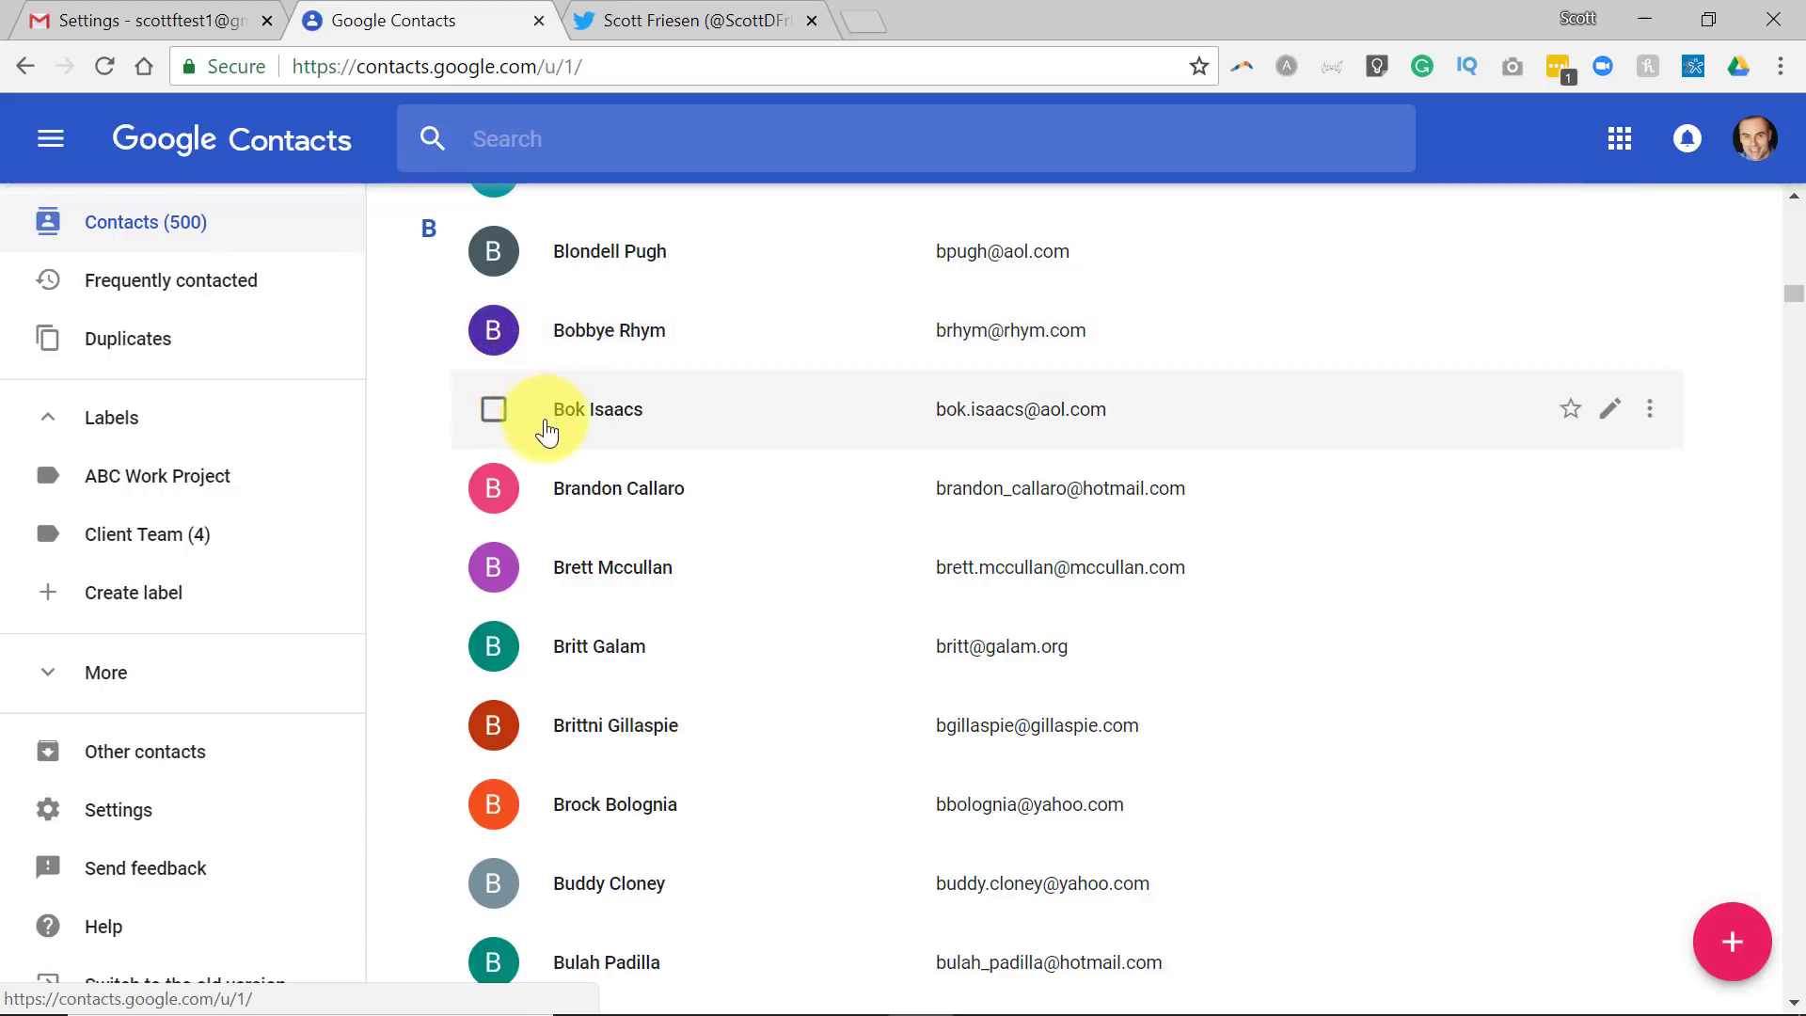
scroll(701, 489, "down", 13)
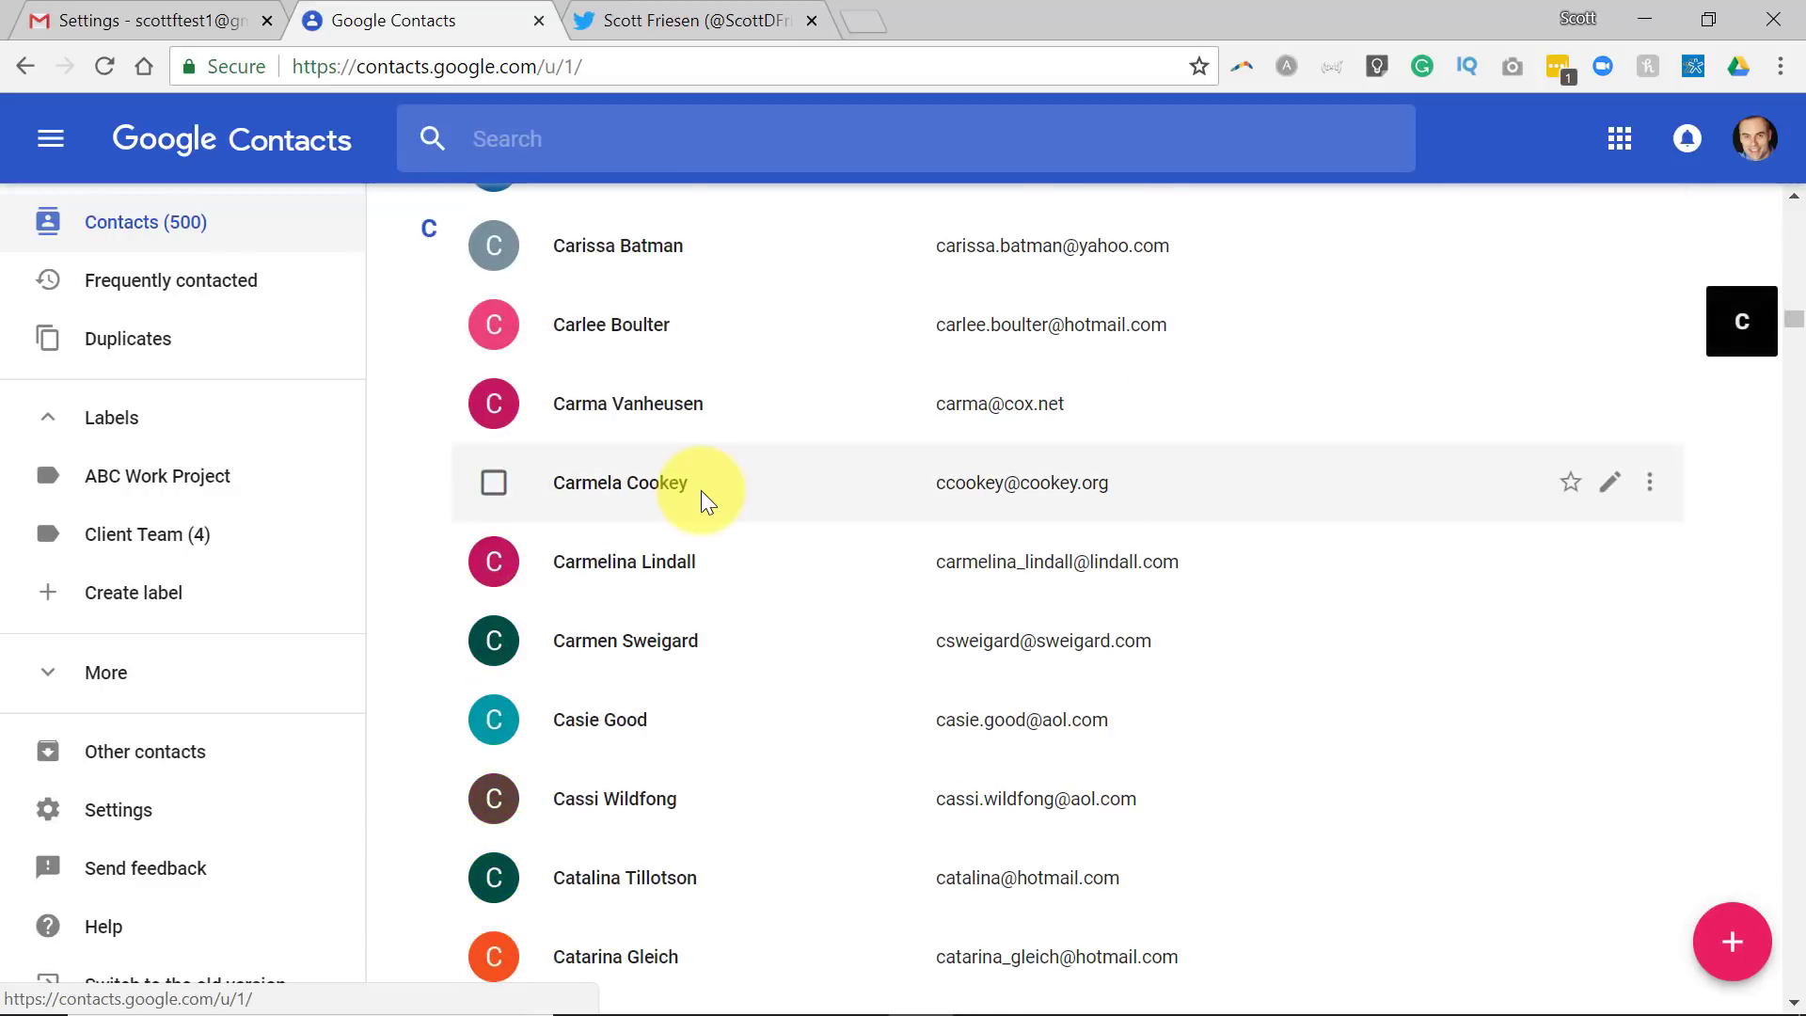
scroll(701, 479, "down", 10)
scroll(702, 479, "up", 9)
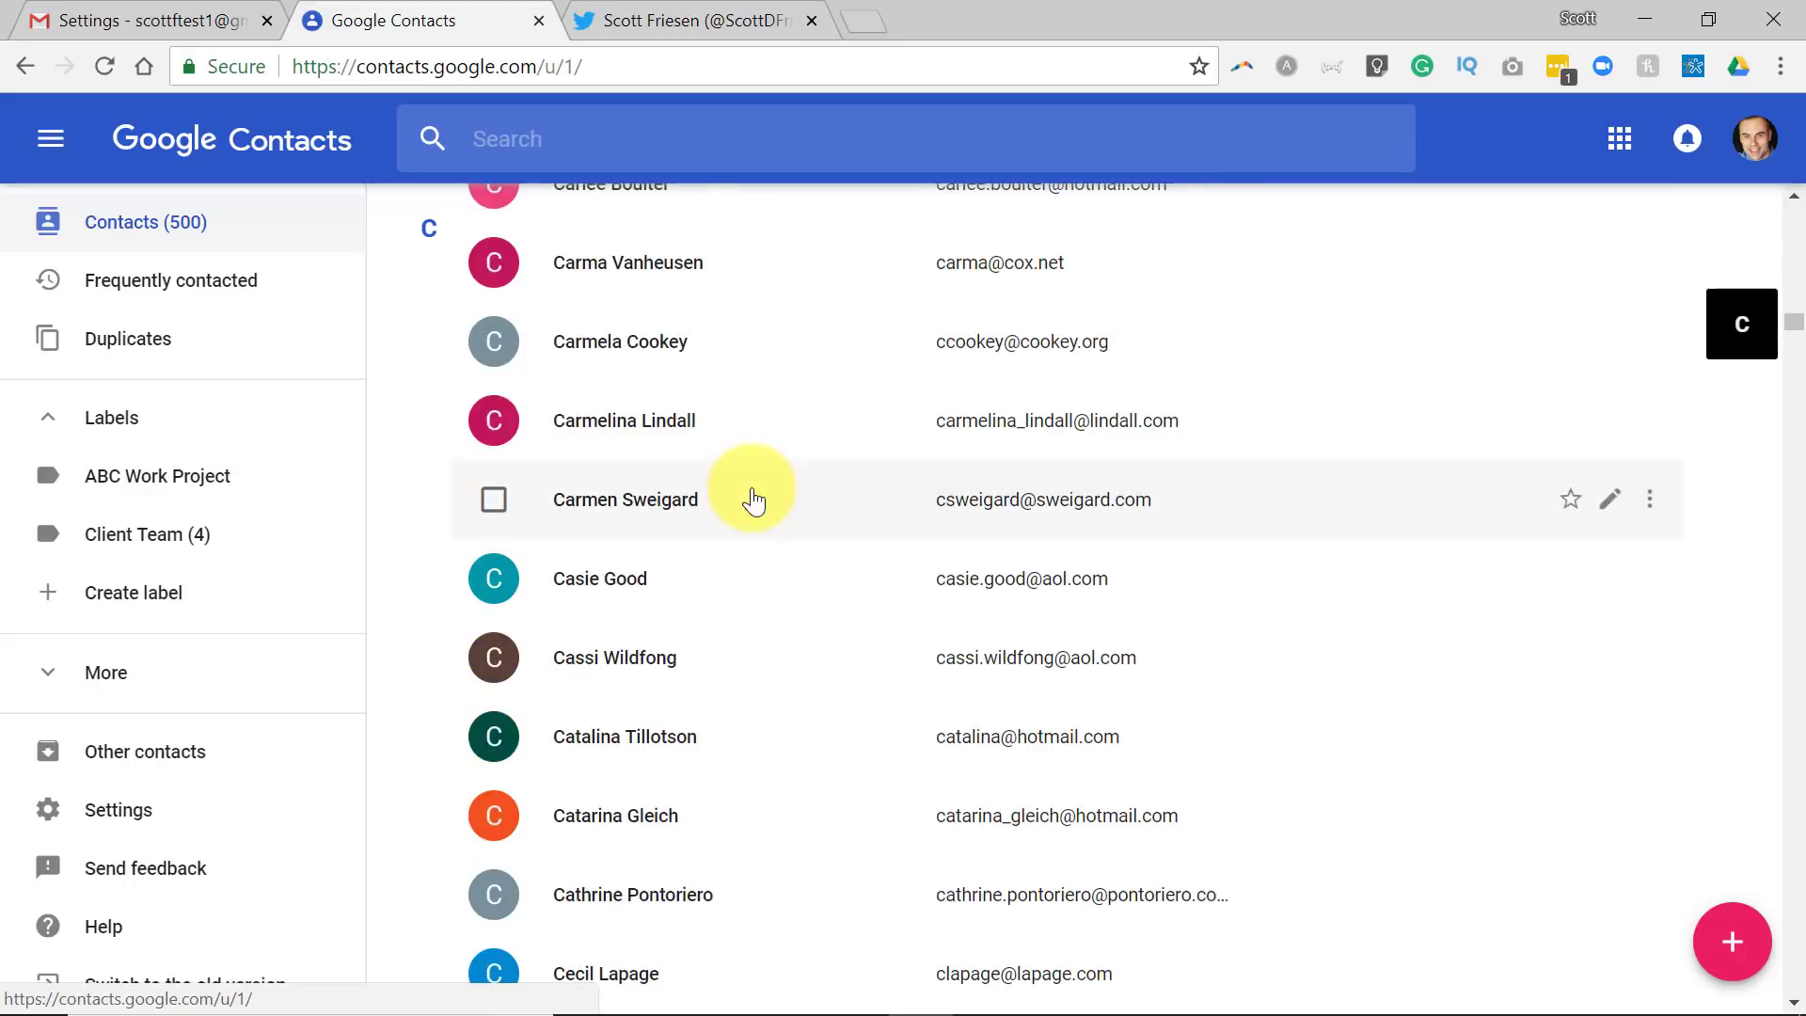
scroll(702, 480, "down", 11)
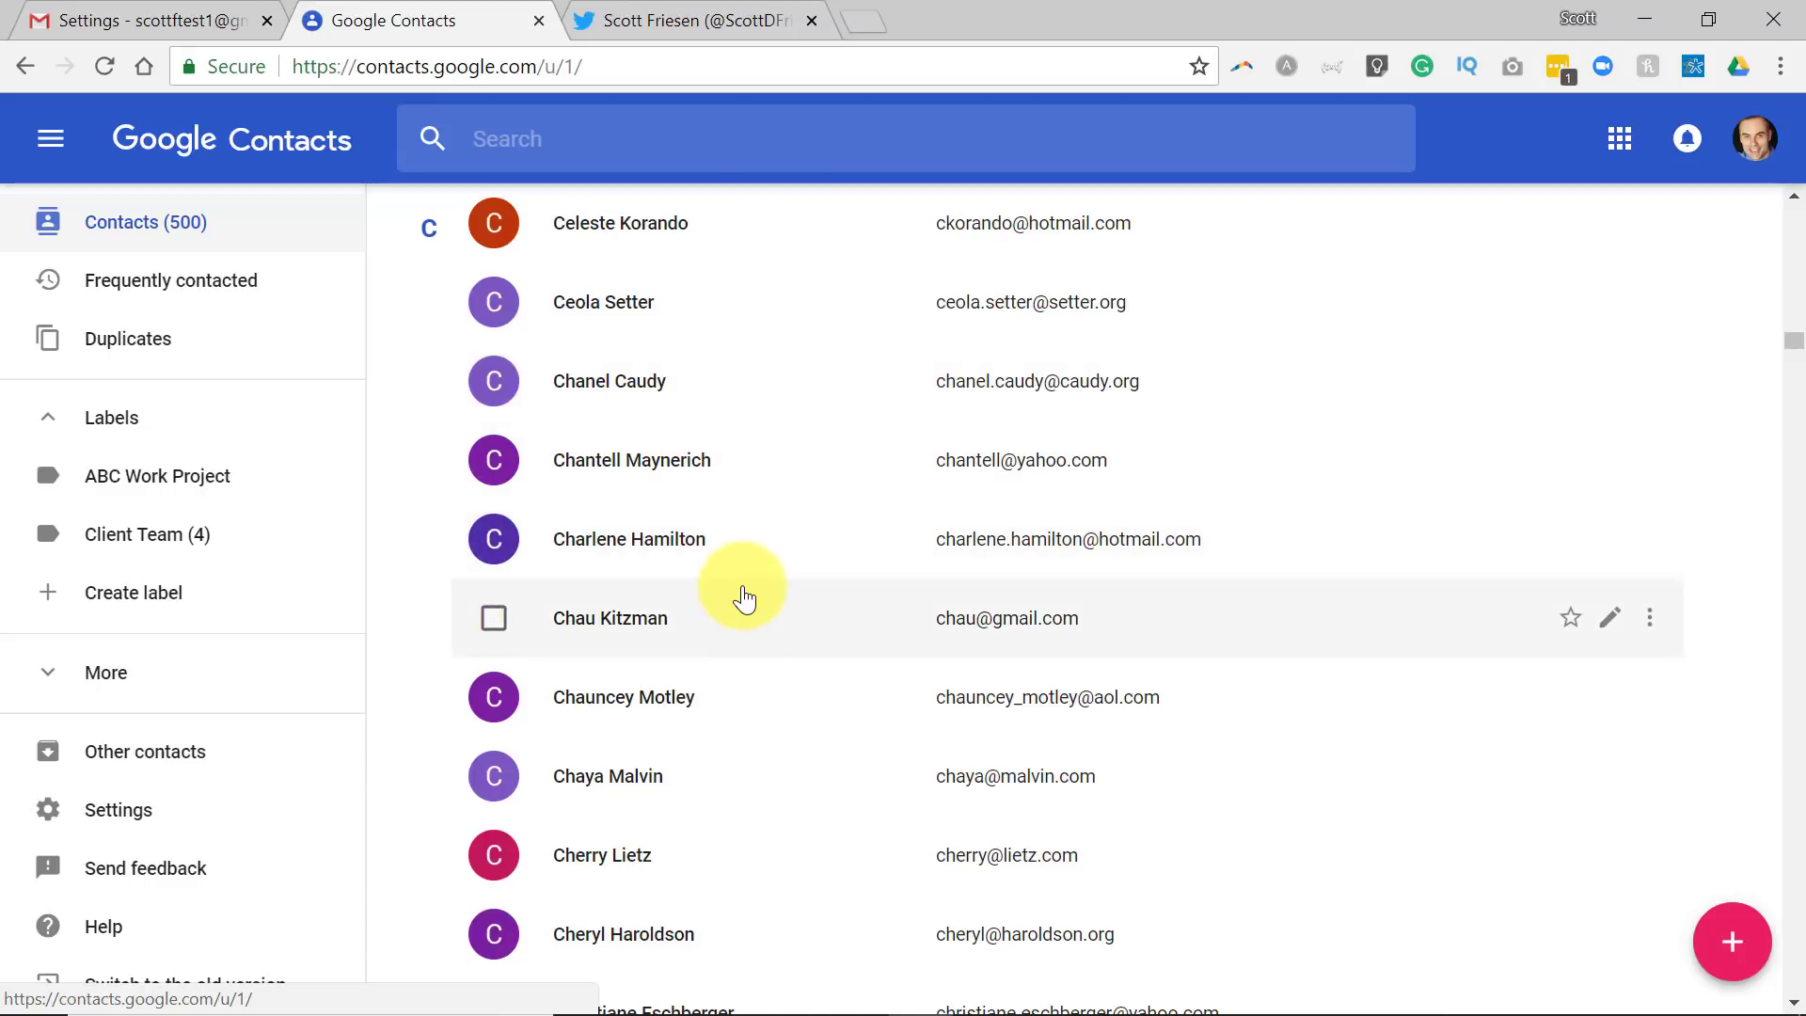
scroll(741, 598, "up", 3)
scroll(743, 598, "up", 10)
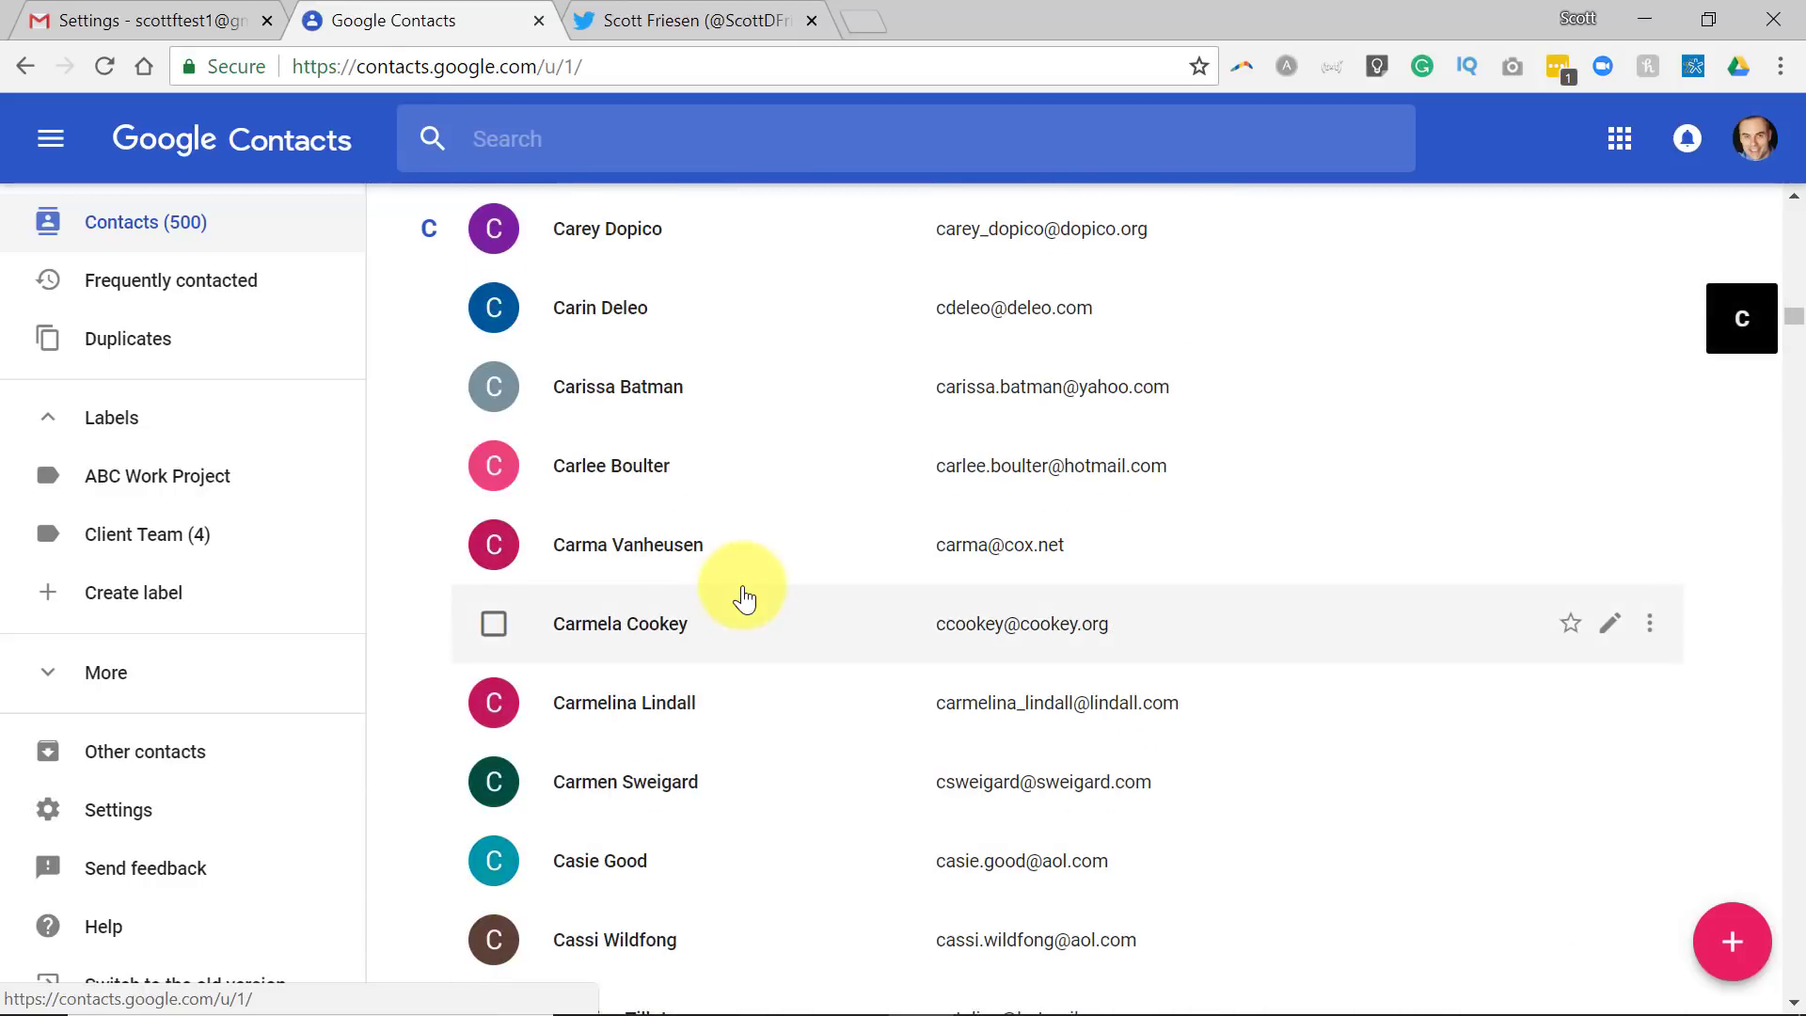
scroll(734, 598, "up", 6)
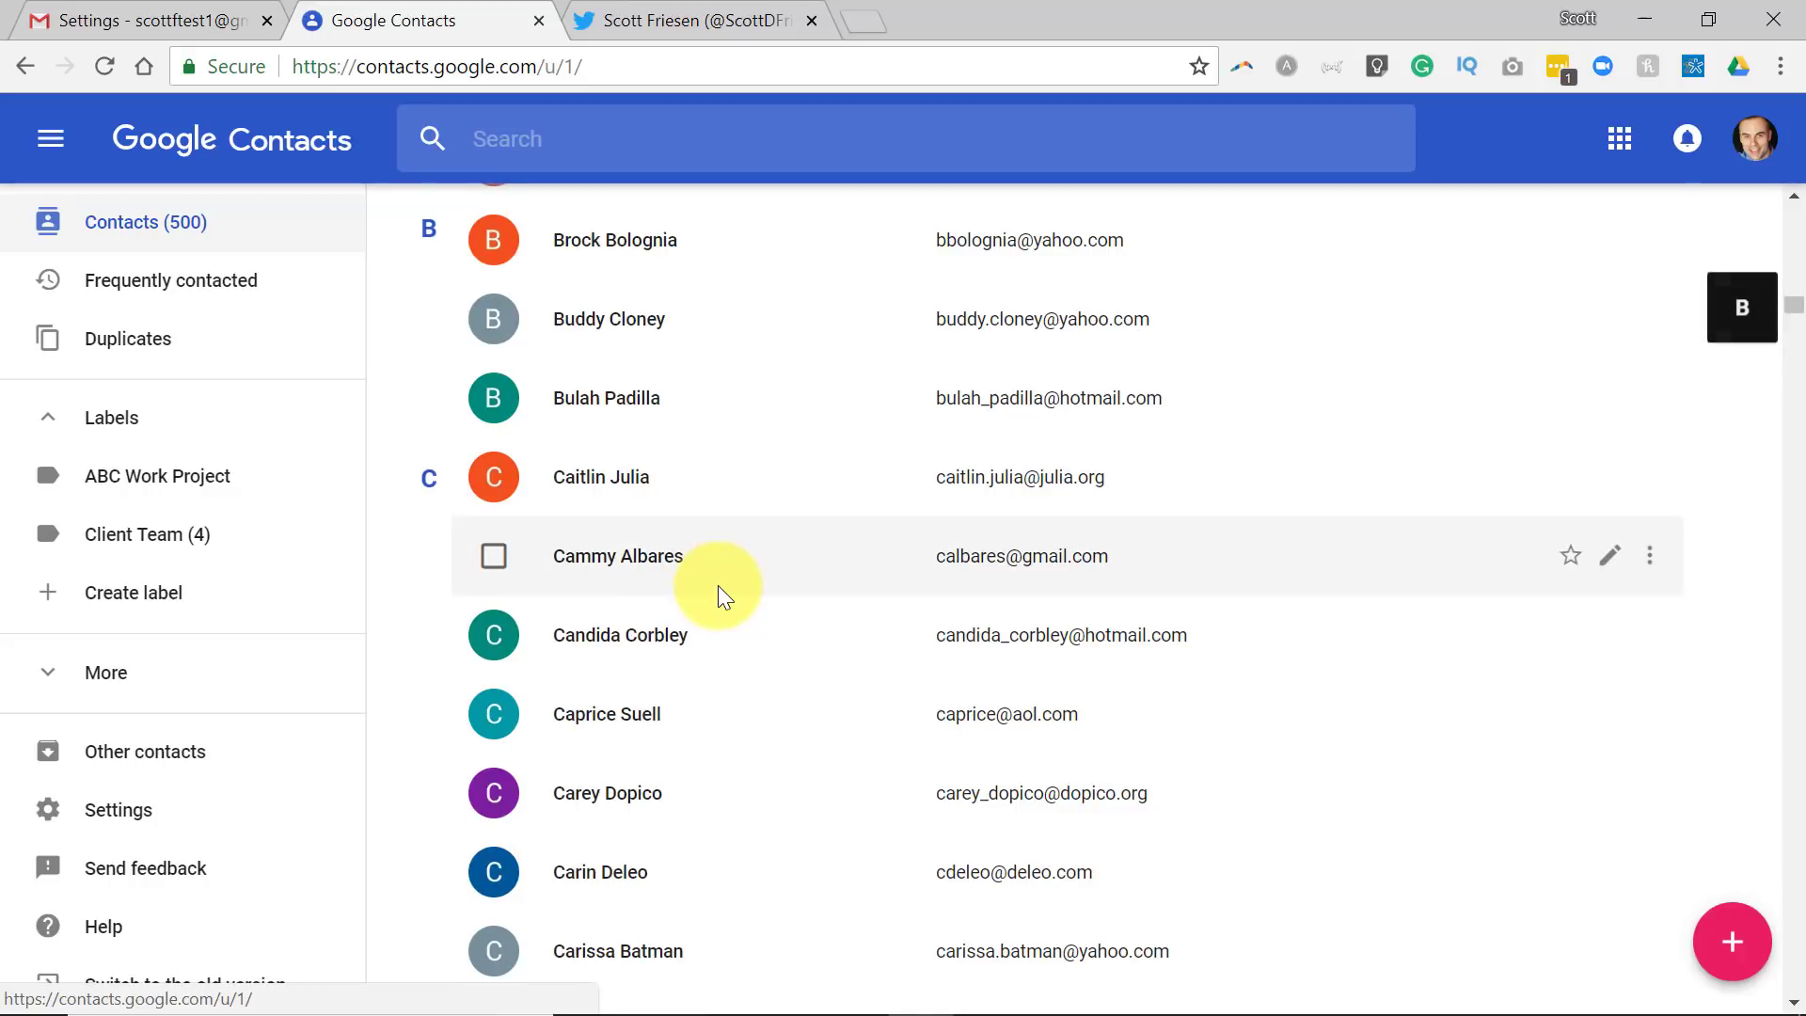
scroll(719, 595, "up", 3)
scroll(719, 599, "up", 4)
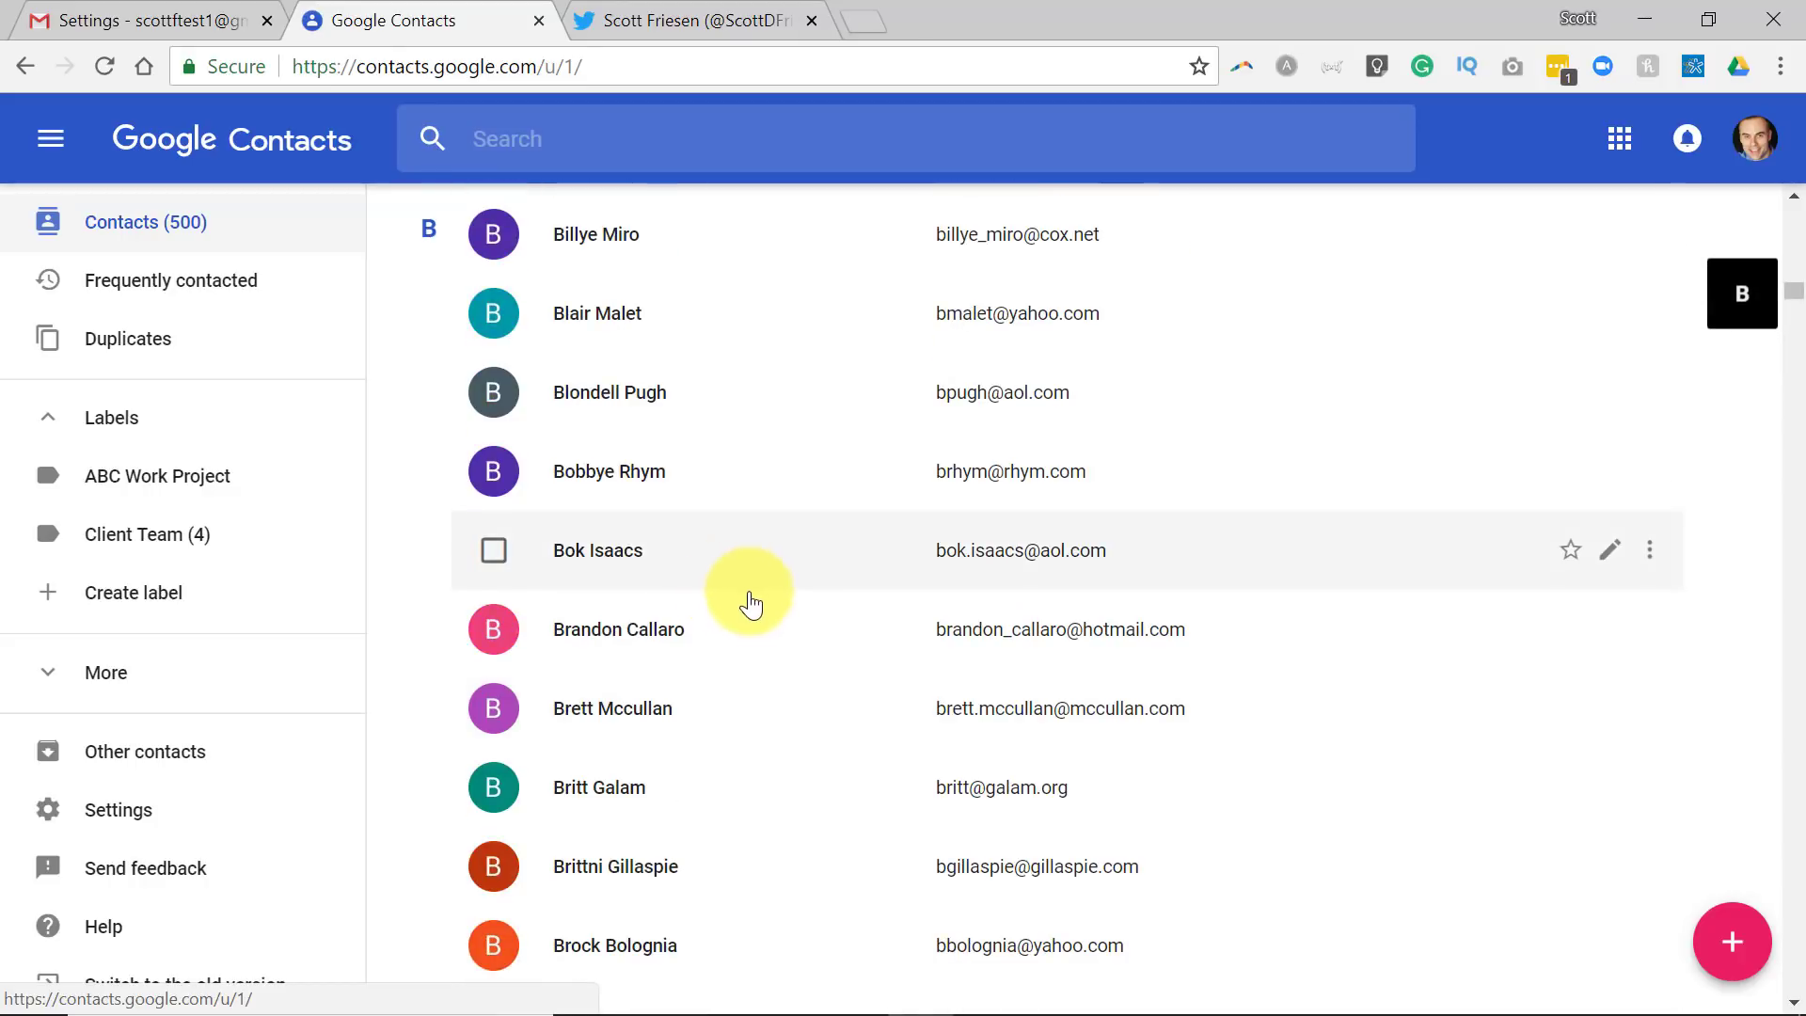
scroll(524, 549, "up", 20)
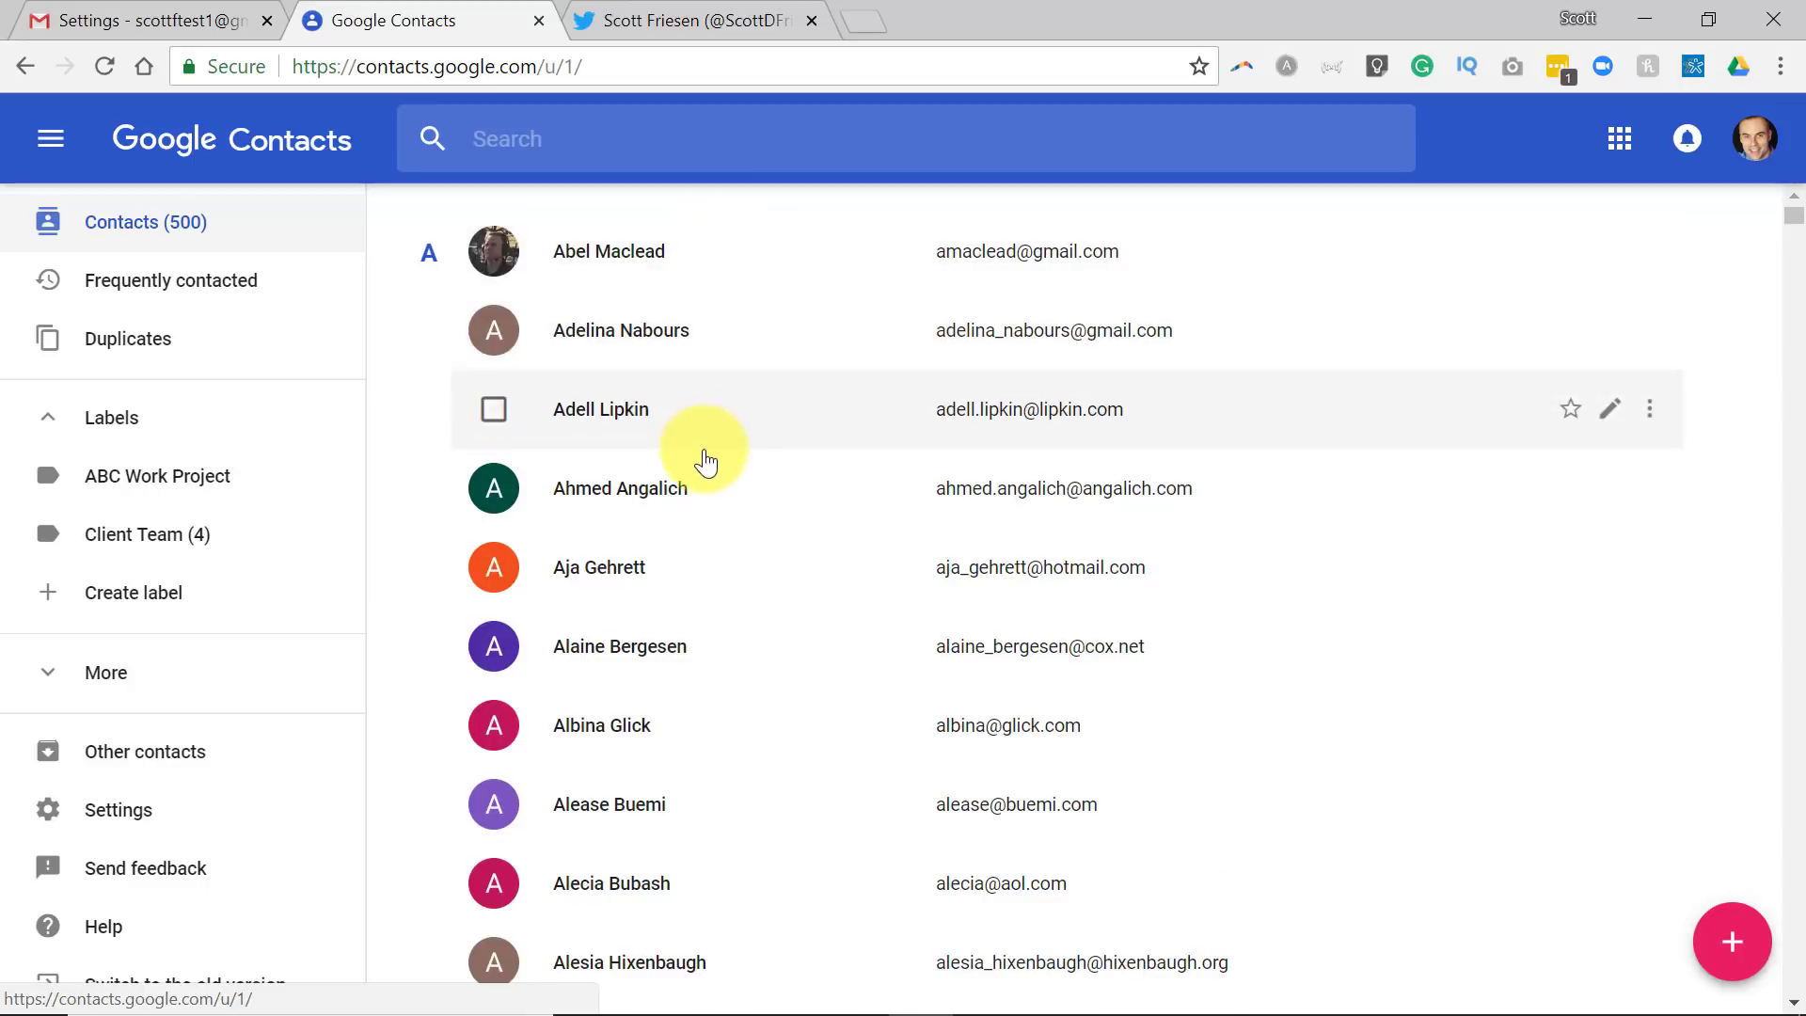
scroll(697, 607, "down", 5)
scroll(702, 607, "up", 5)
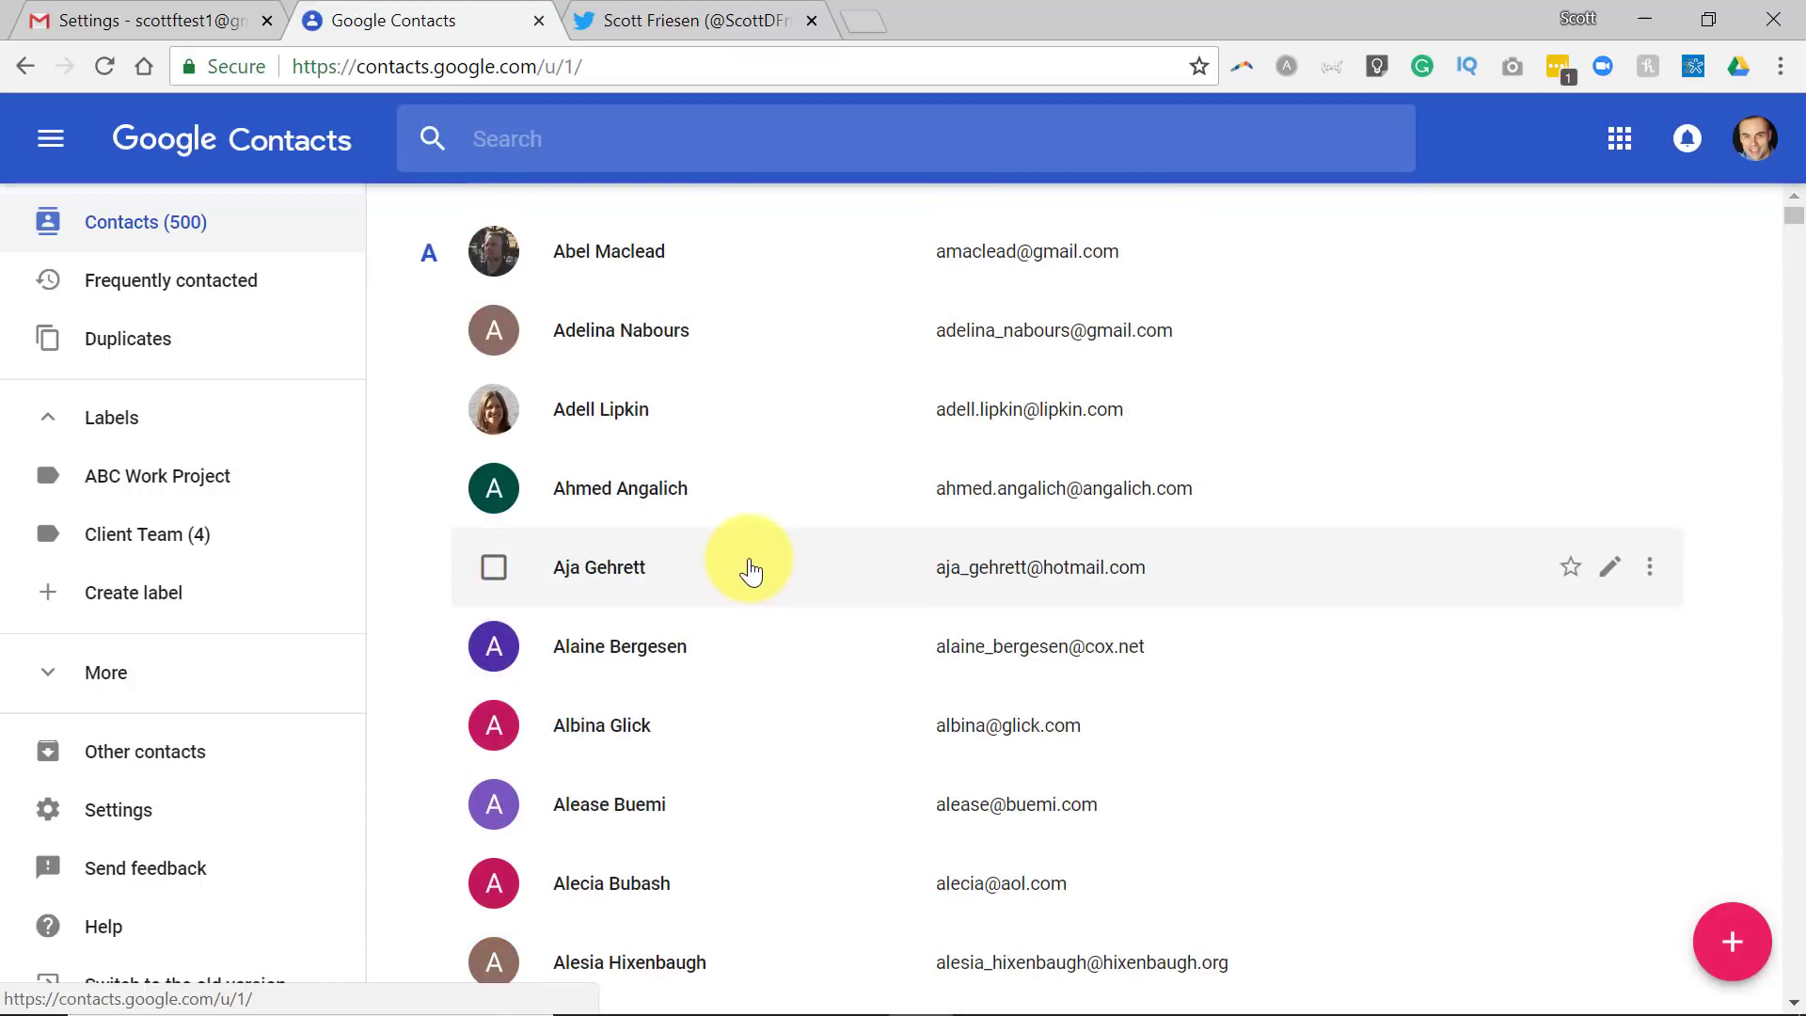
scroll(751, 570, "down", 4)
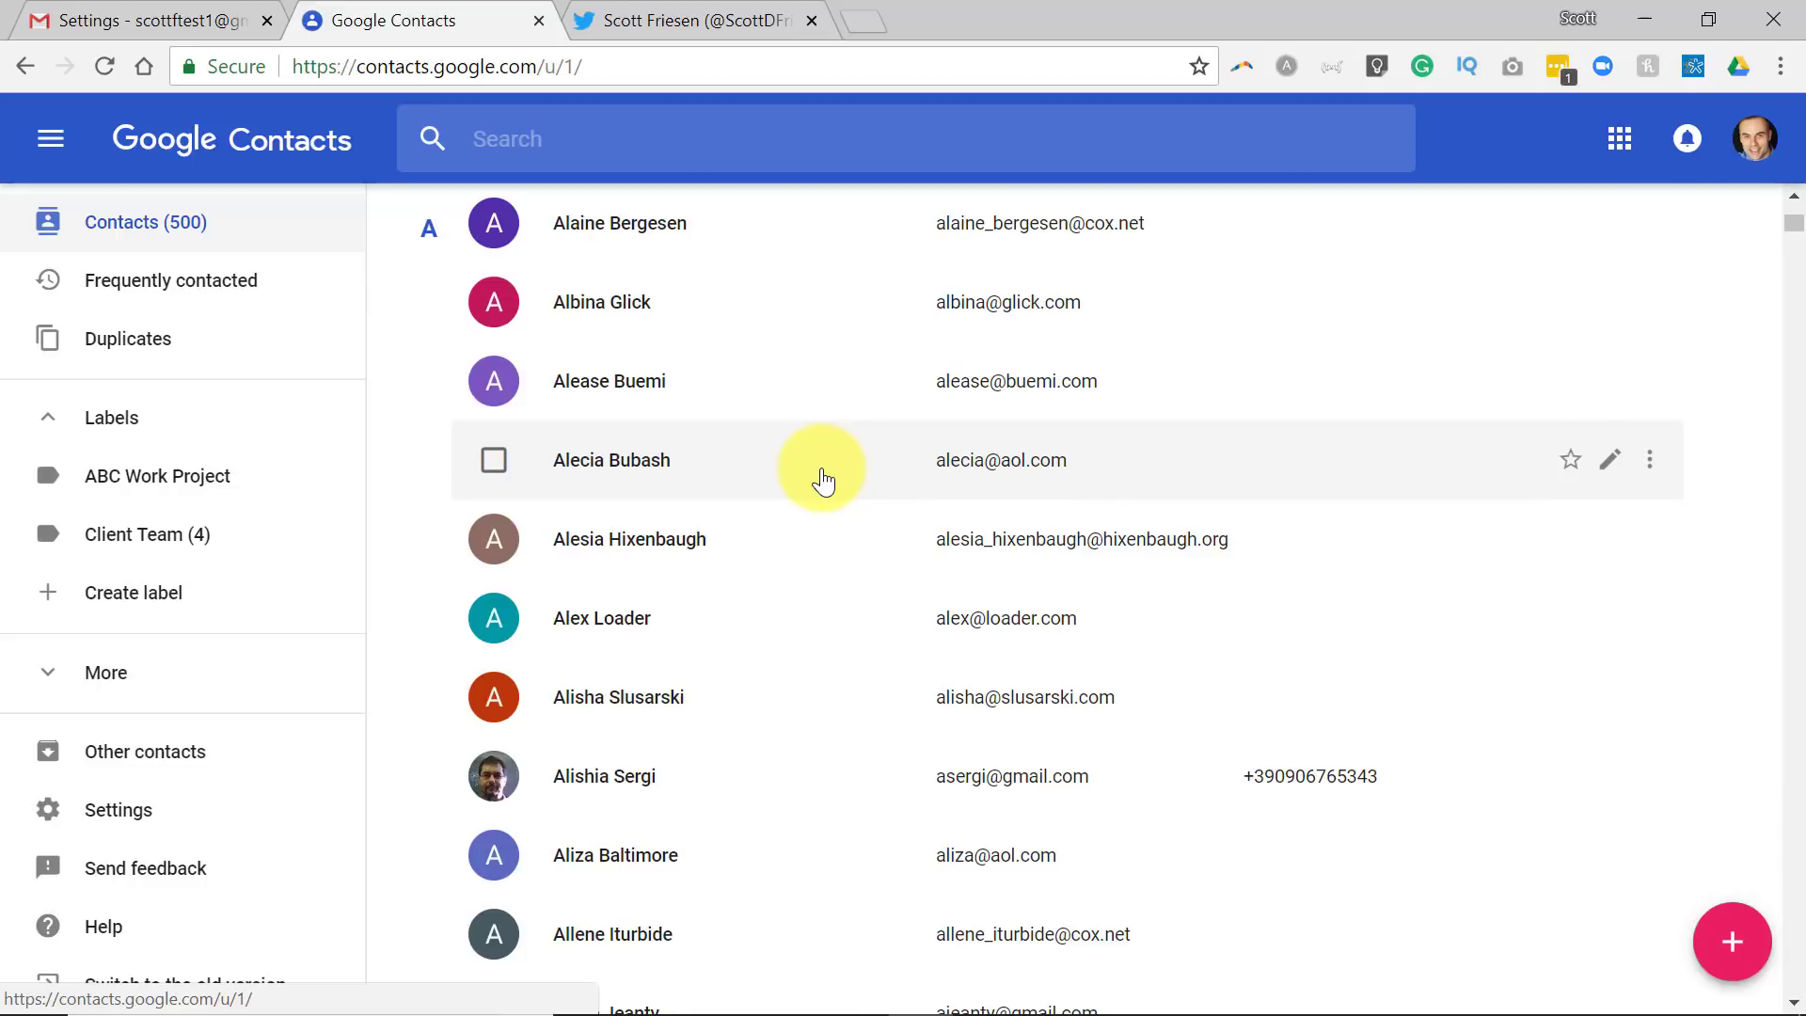
scroll(821, 480, "down", 3)
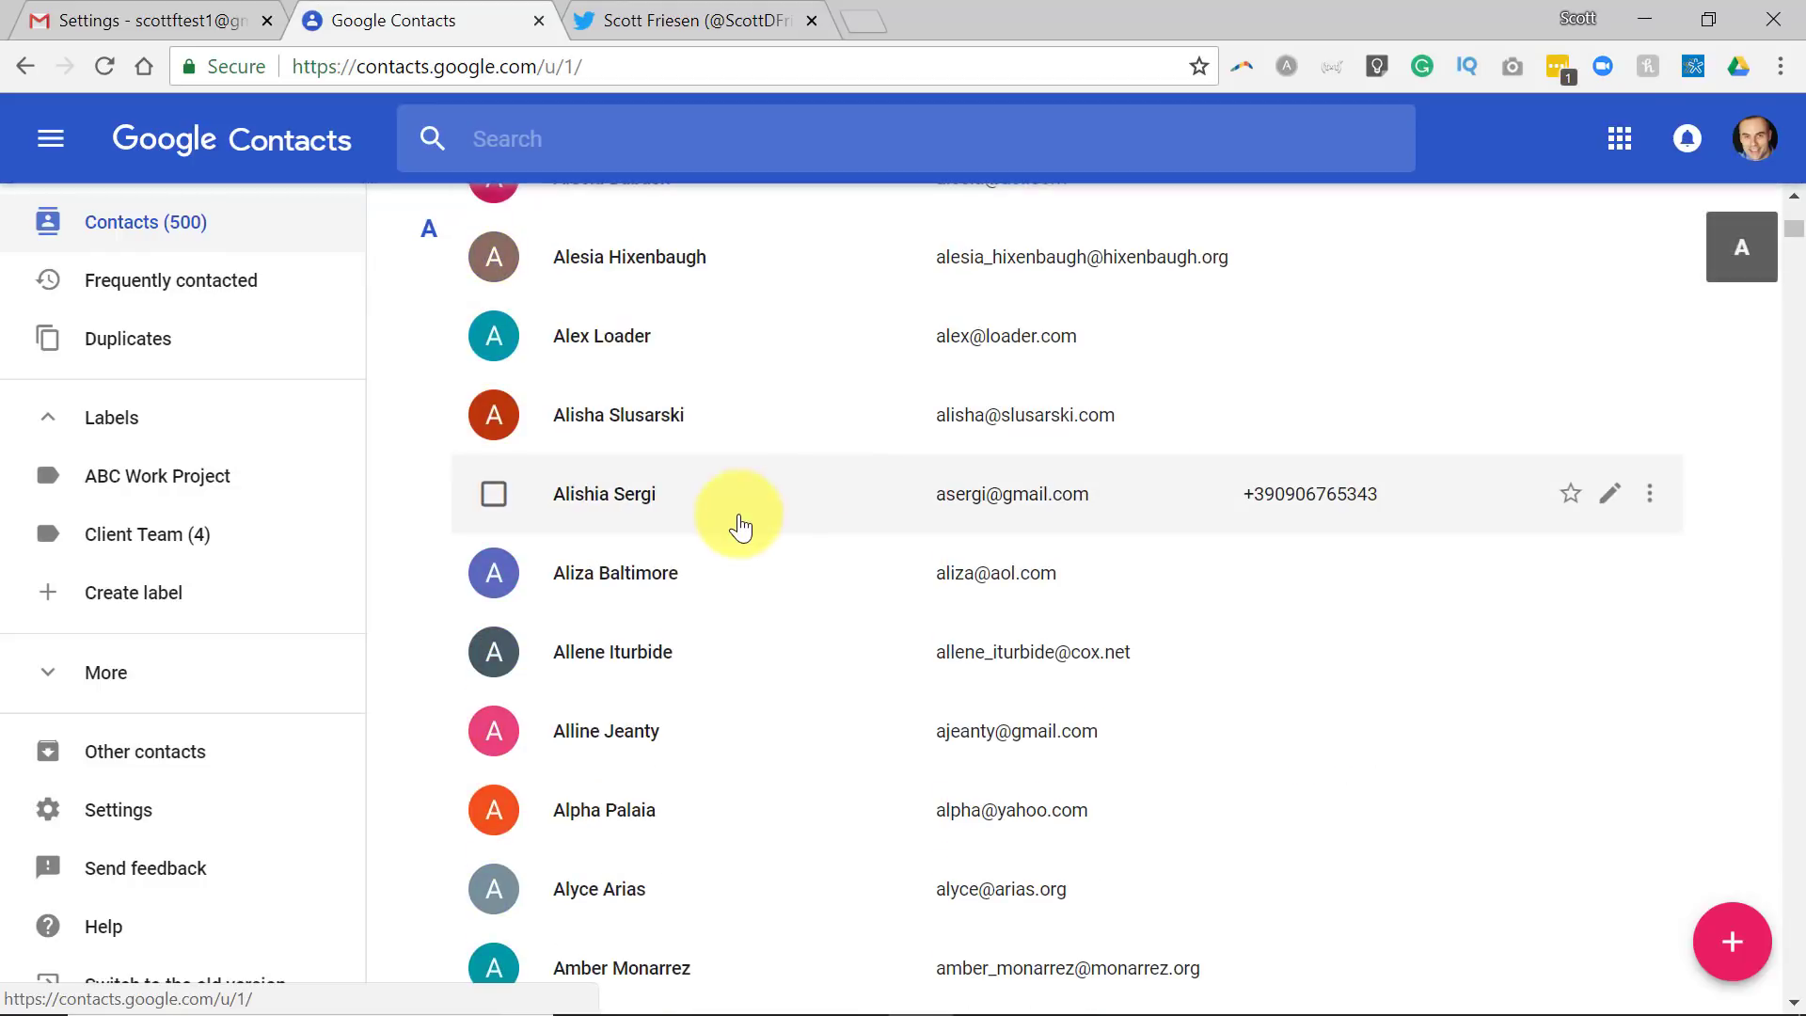
scroll(765, 505, "up", 5)
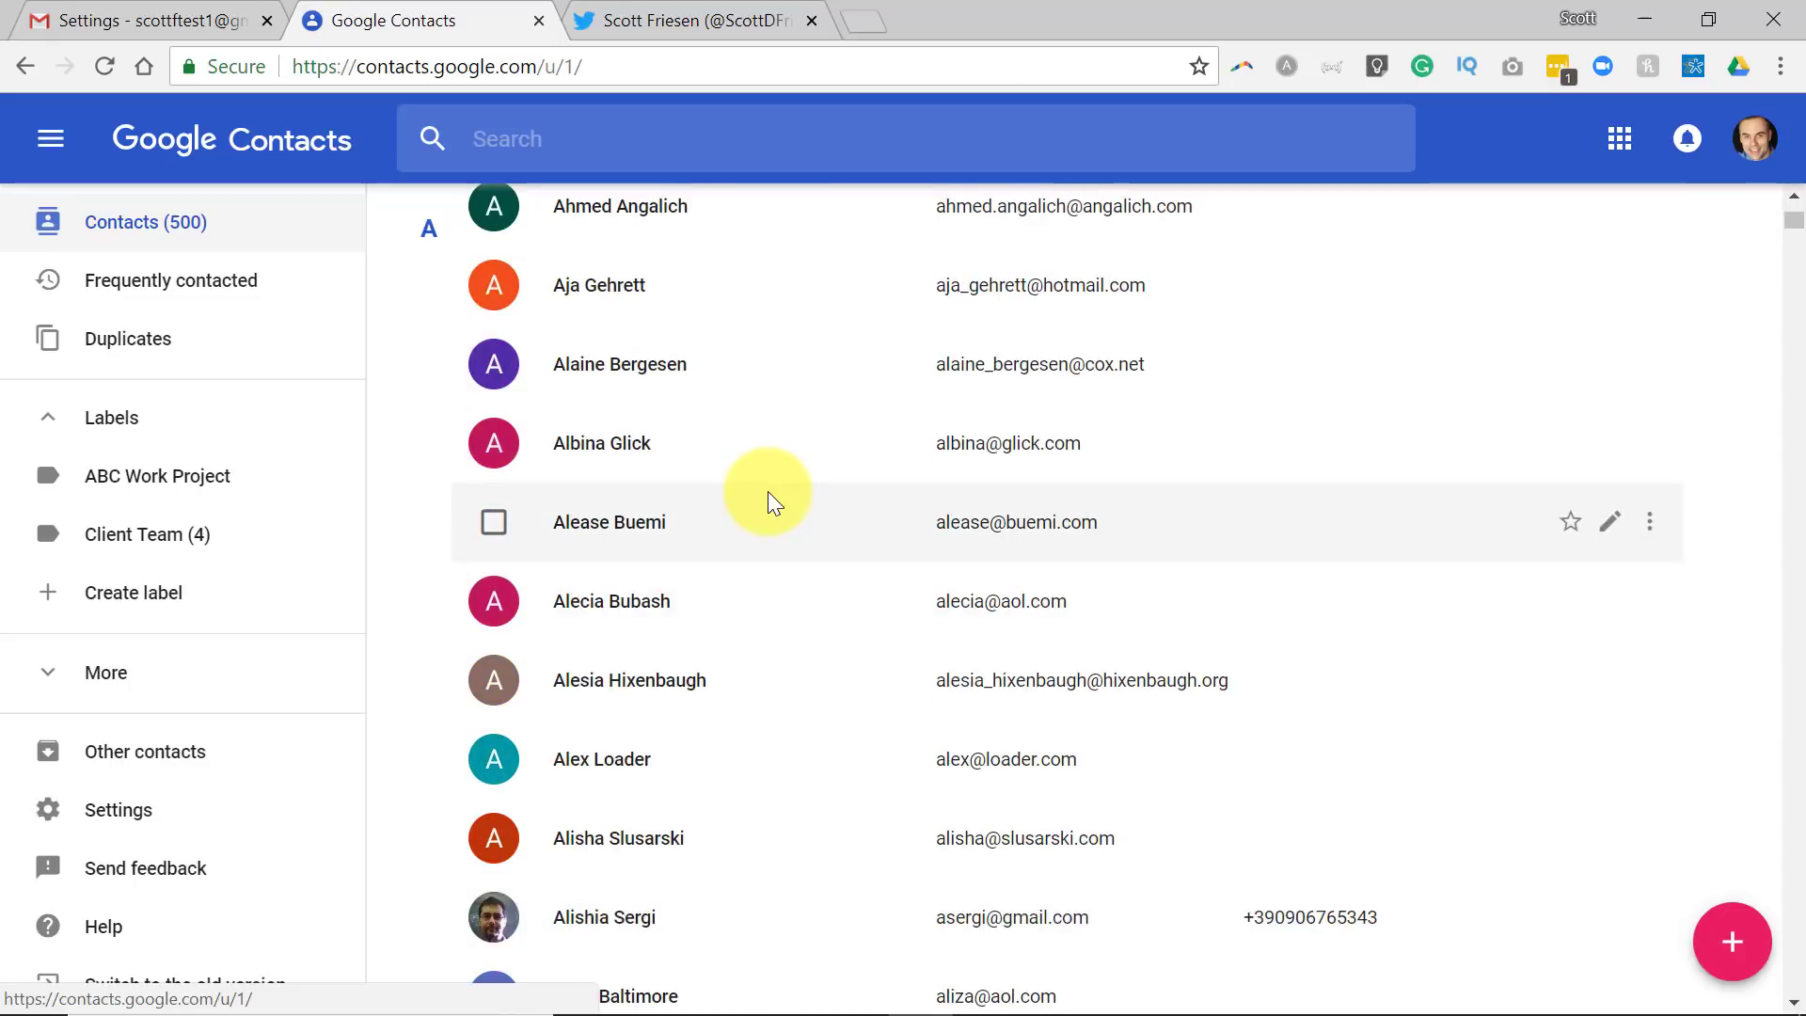
scroll(786, 527, "up", 3)
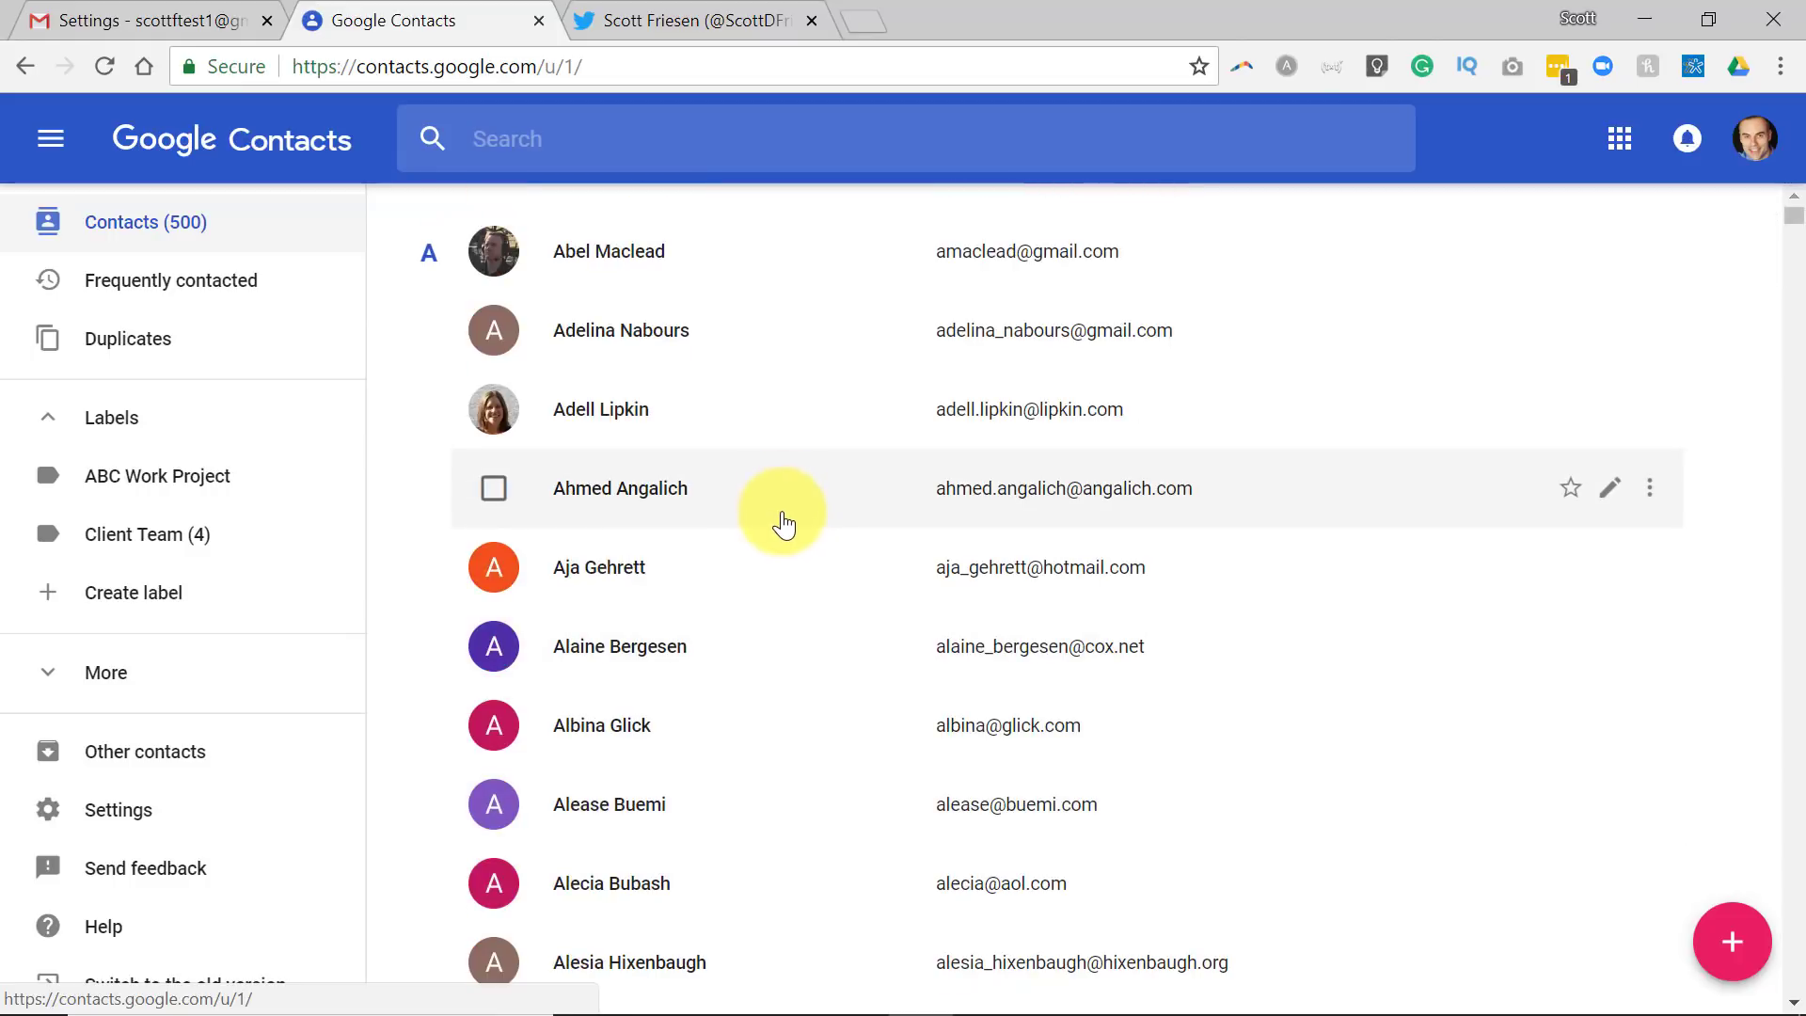
- Open the details of the contact in the A section that carries the Client Team label and bring up its photo picker
scroll(815, 596, "down", 2)
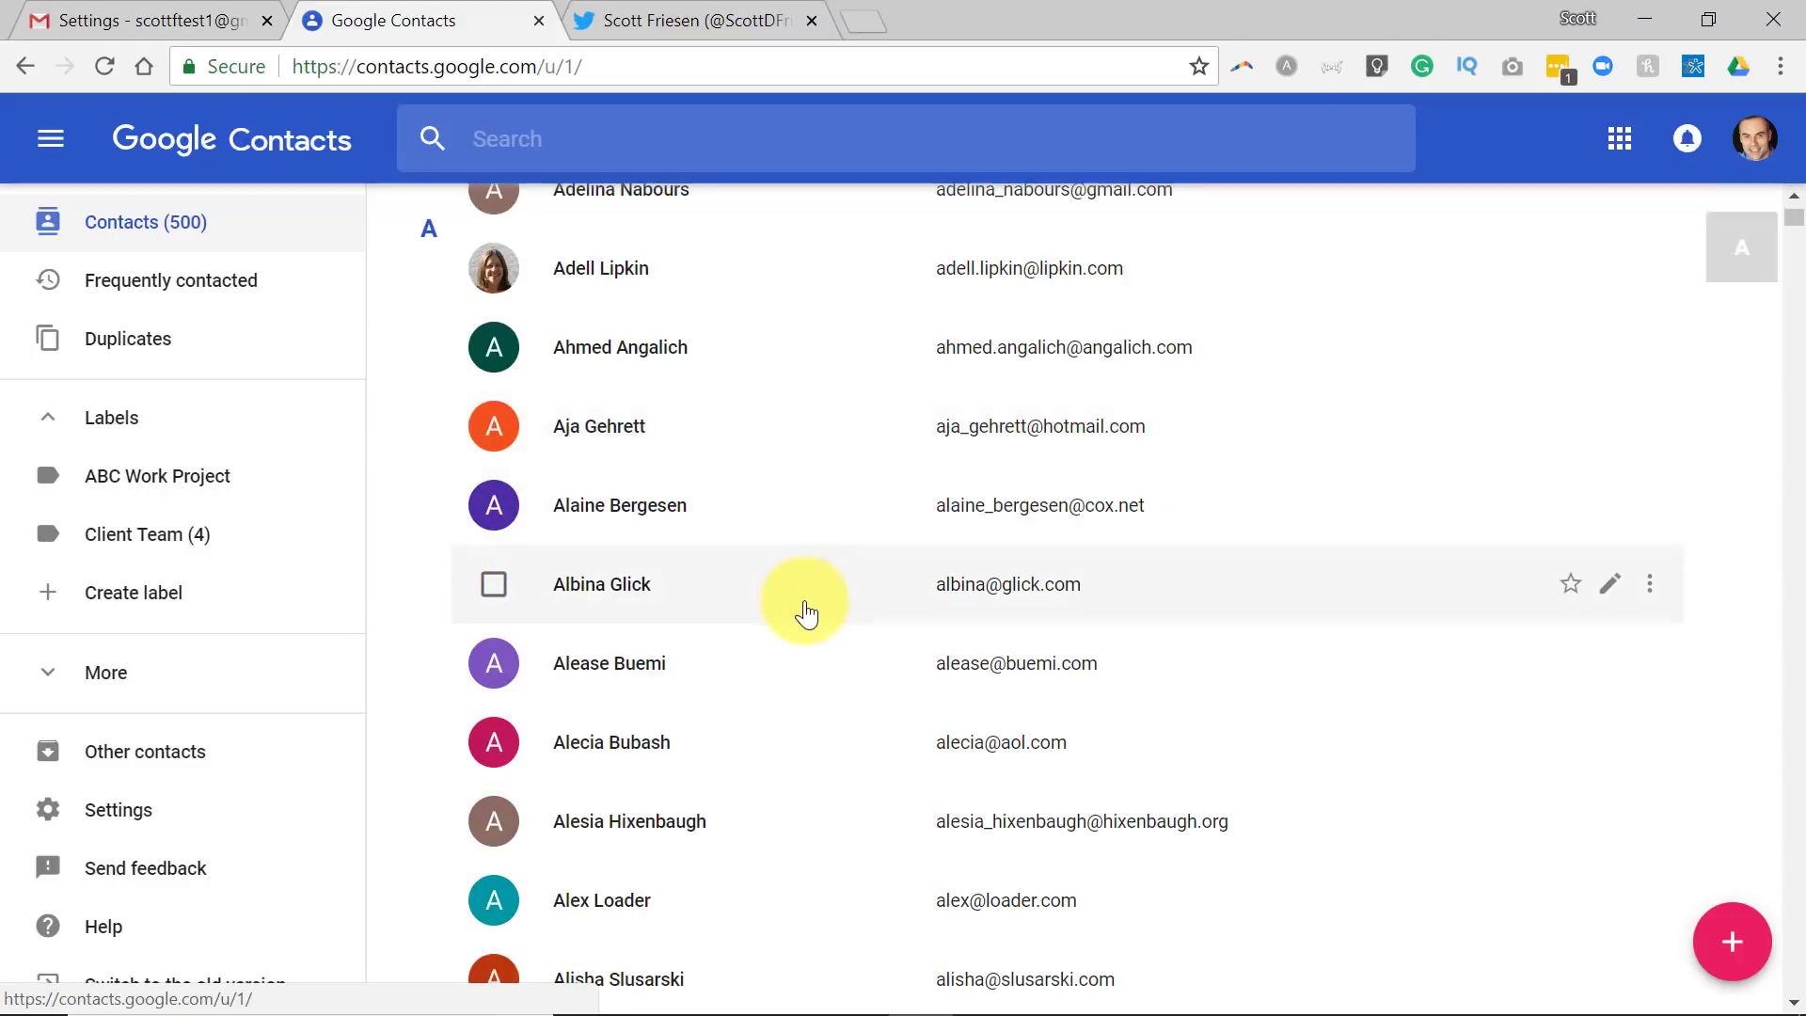
left_click(600, 602)
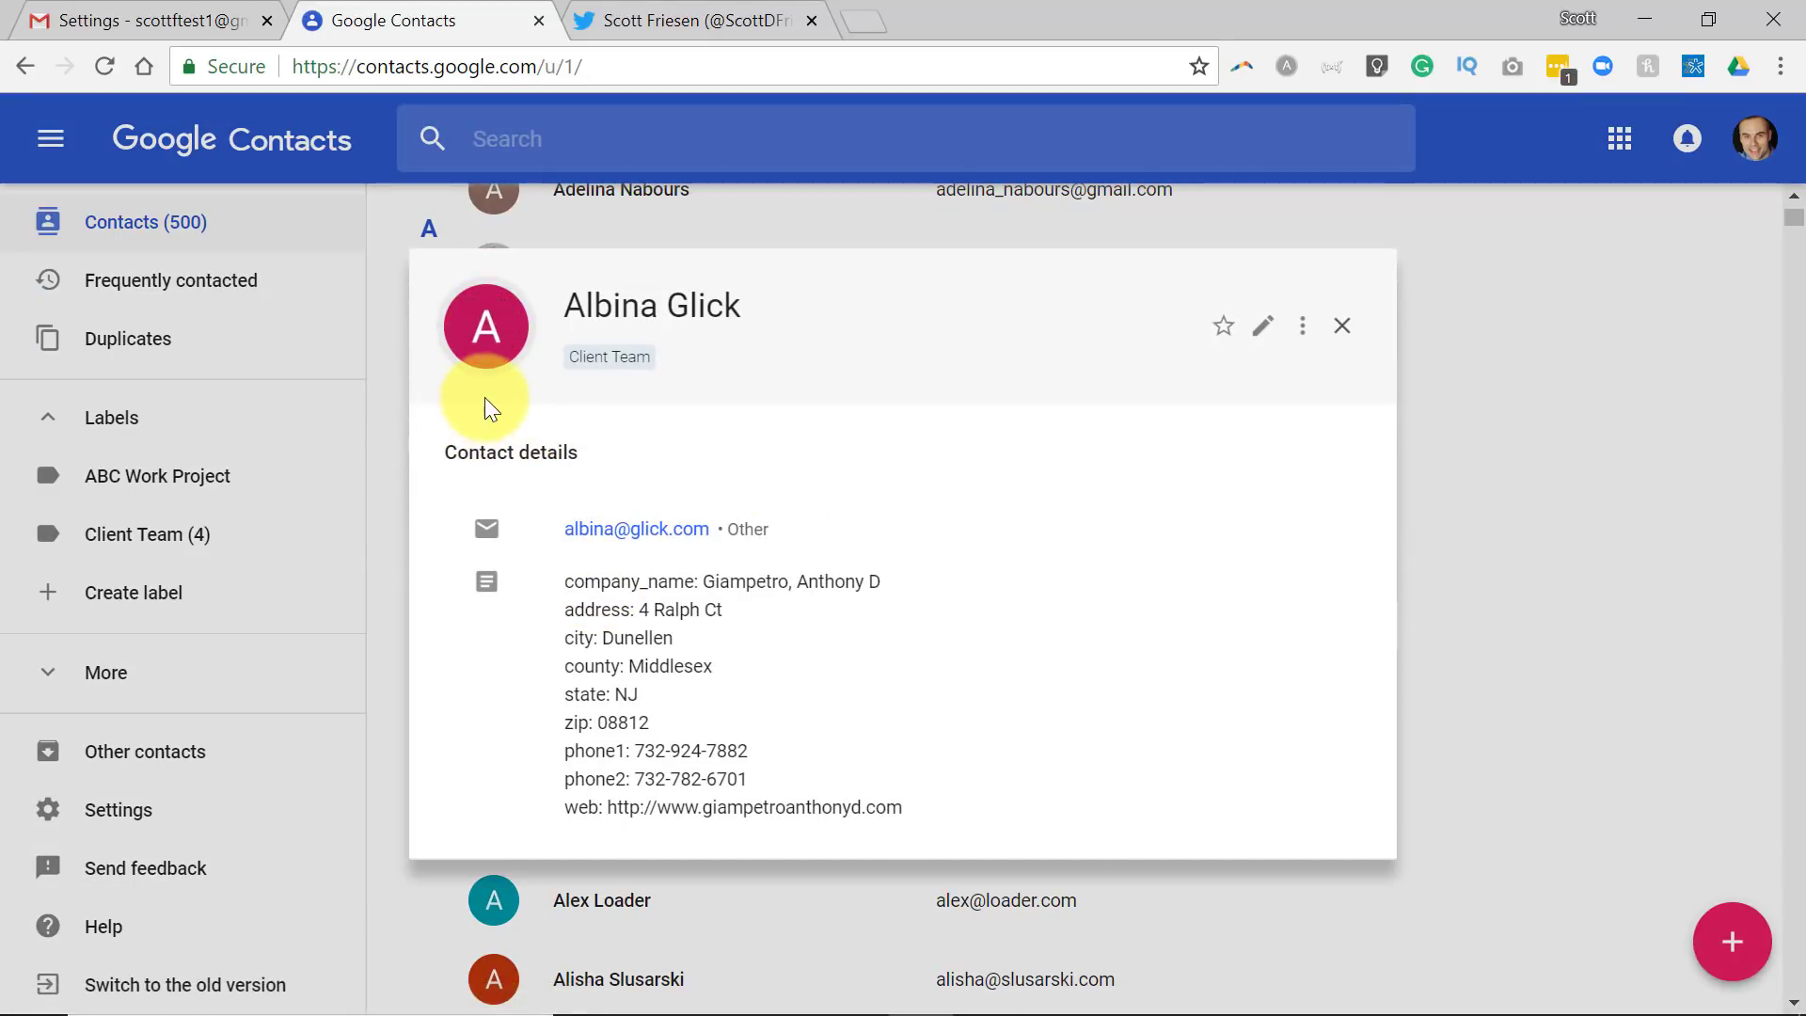
left_click(489, 329)
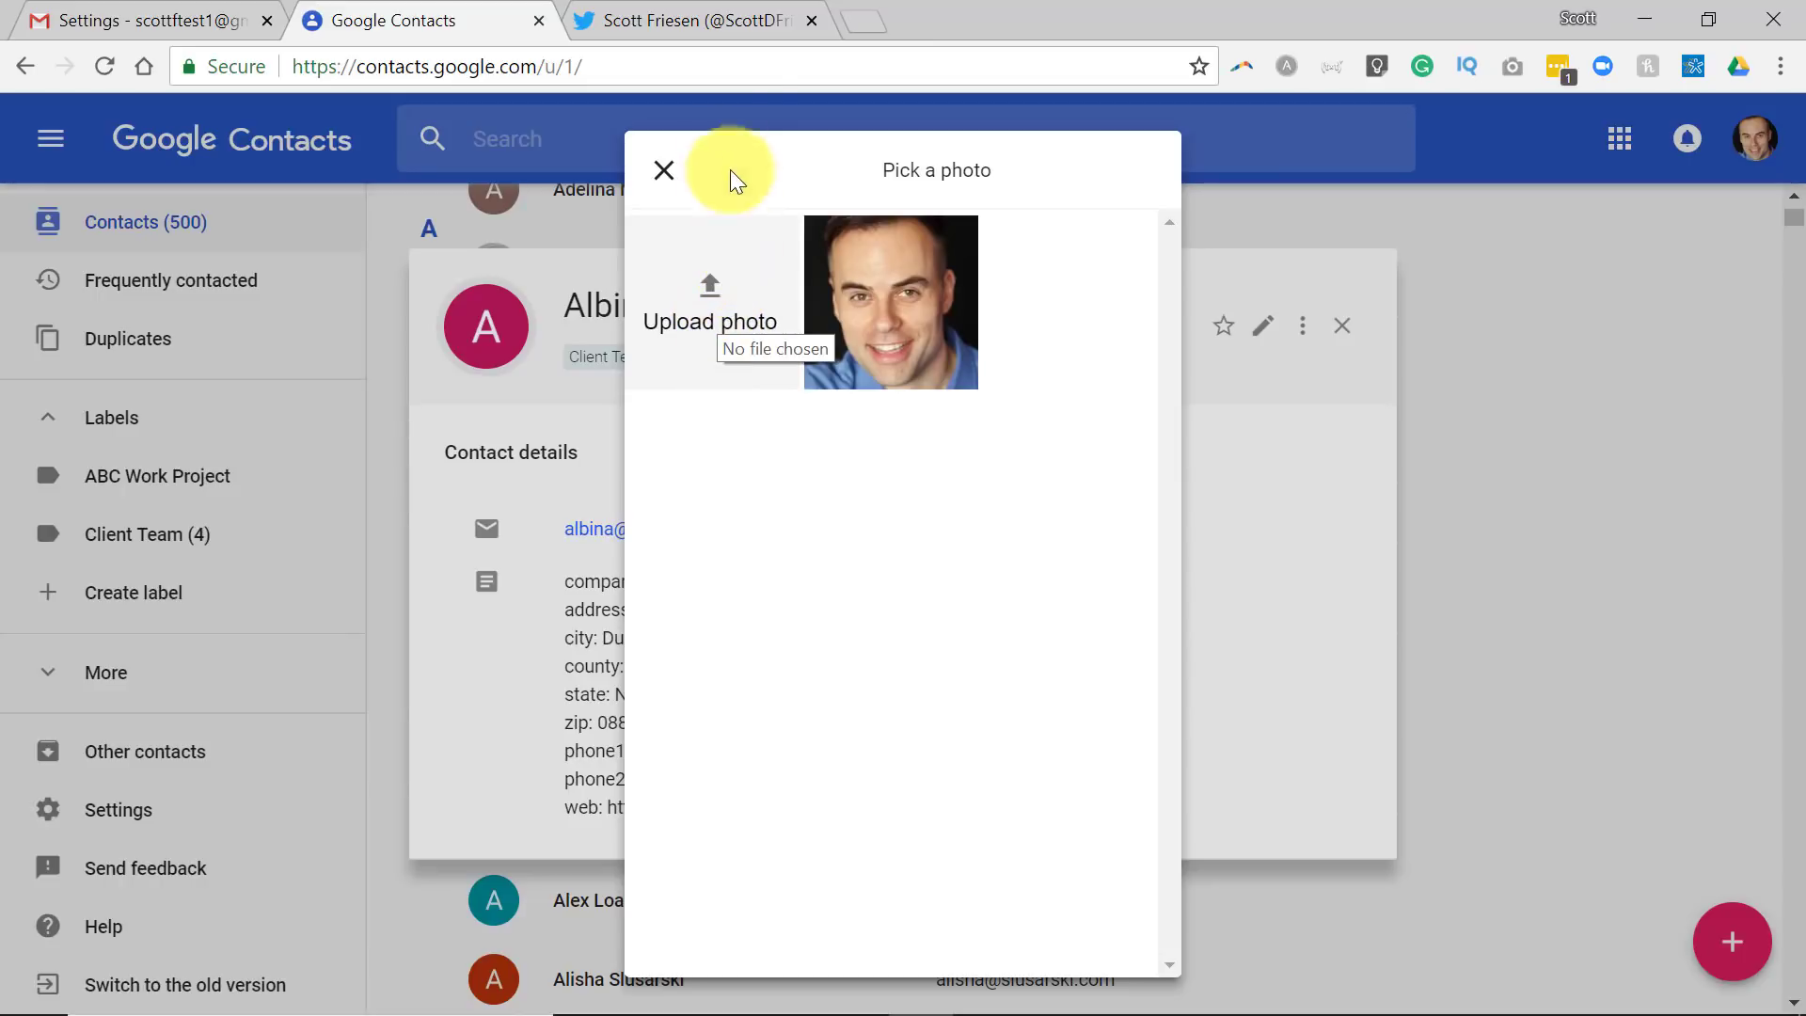
- Switch to the open Twitter profile page and look at its profile picture as a possible contact photo
left_click(693, 13)
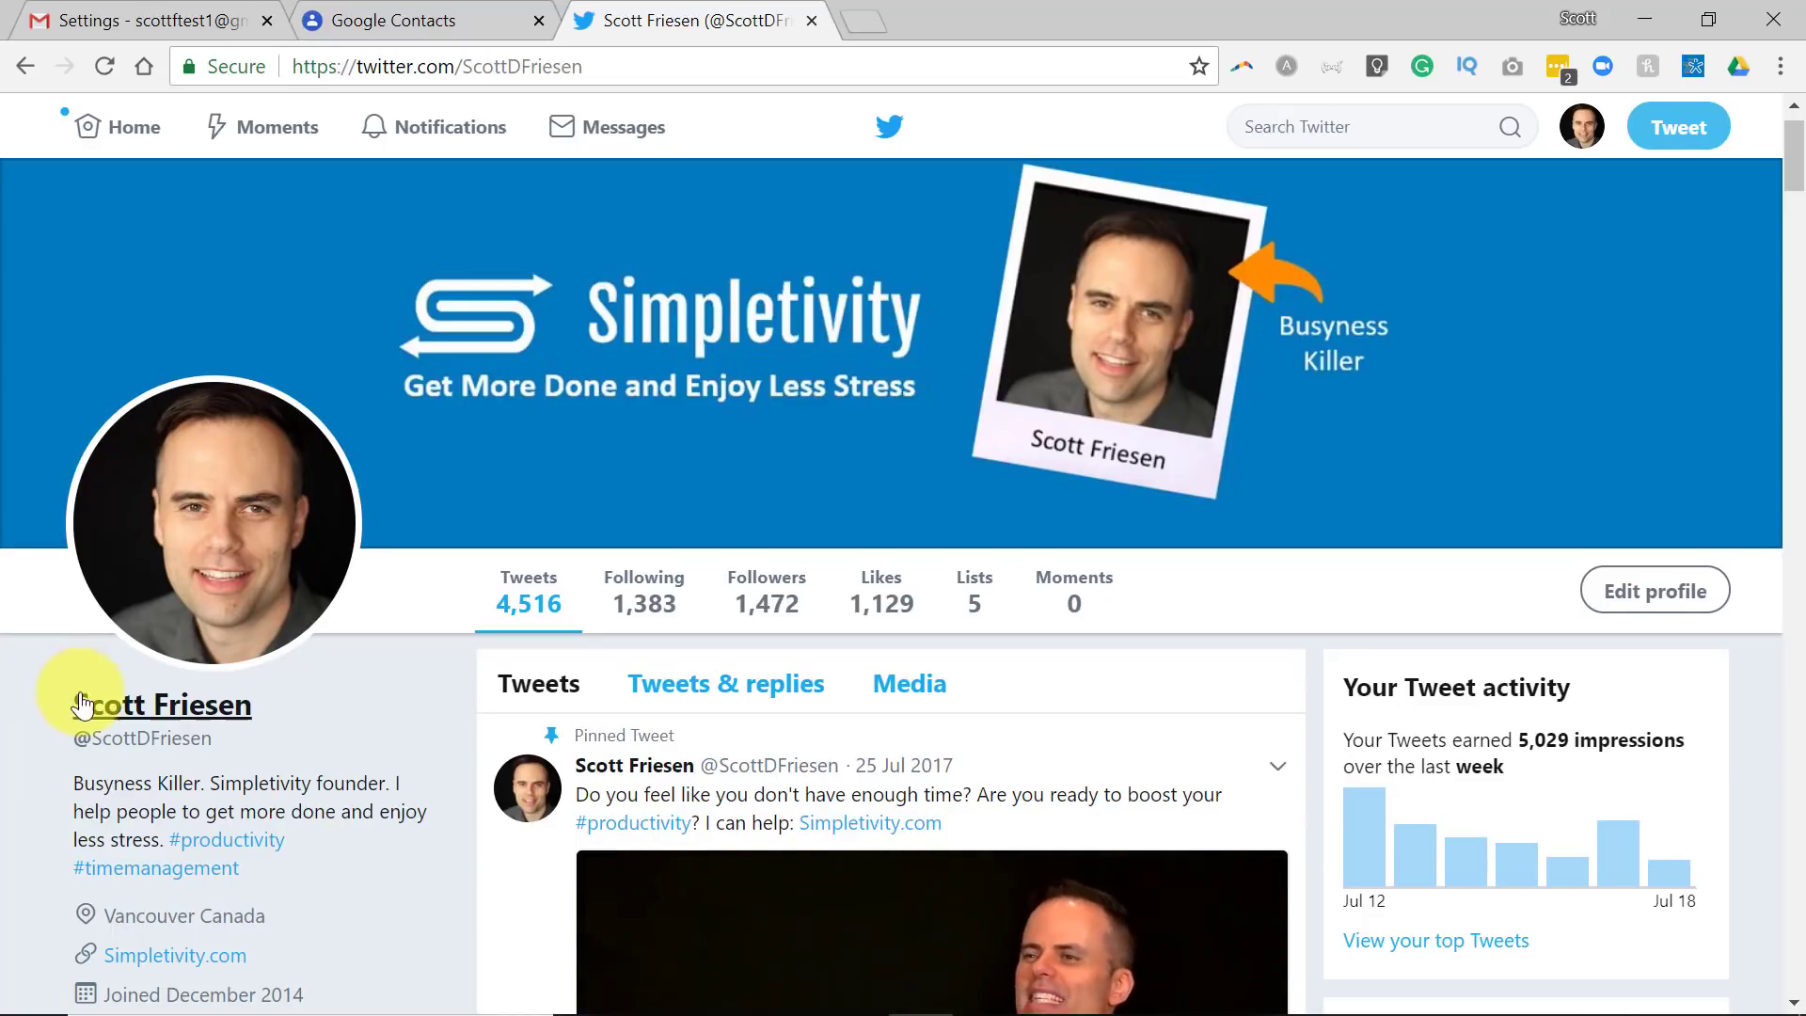
left_click(474, 495)
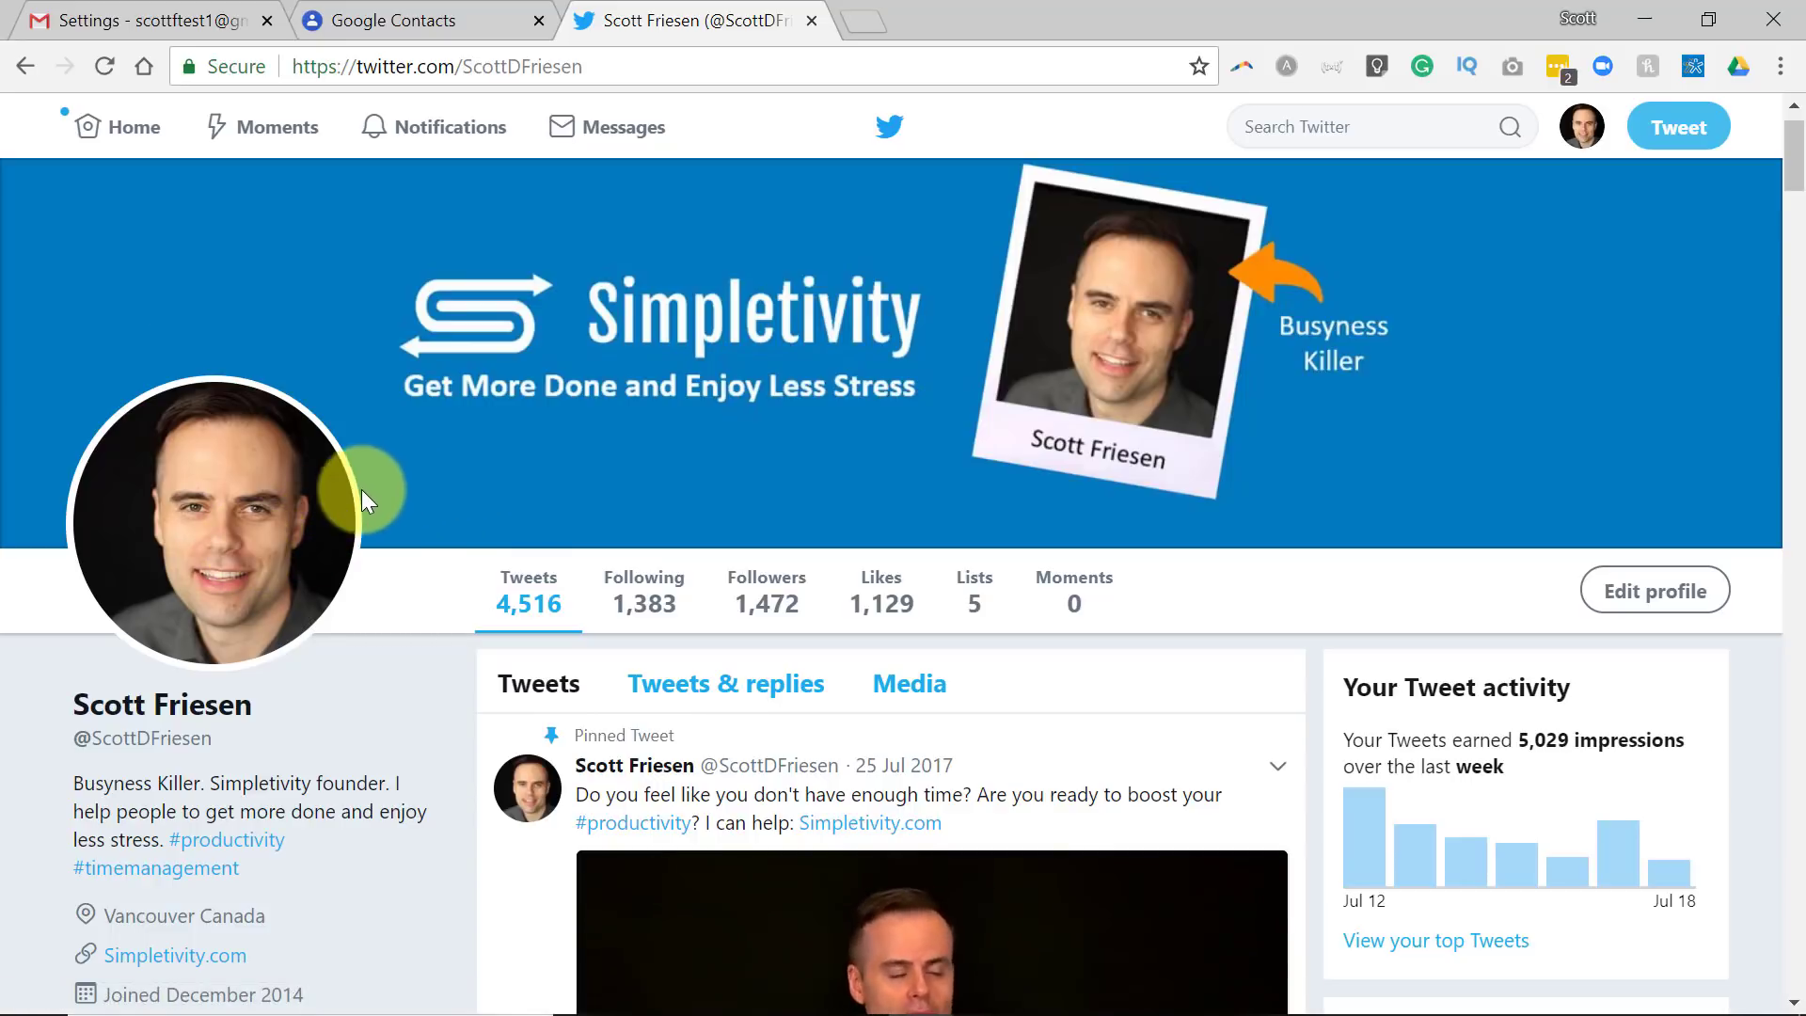
- Enlarge the profile picture on the Twitter page and copy its image address
left_click(214, 543)
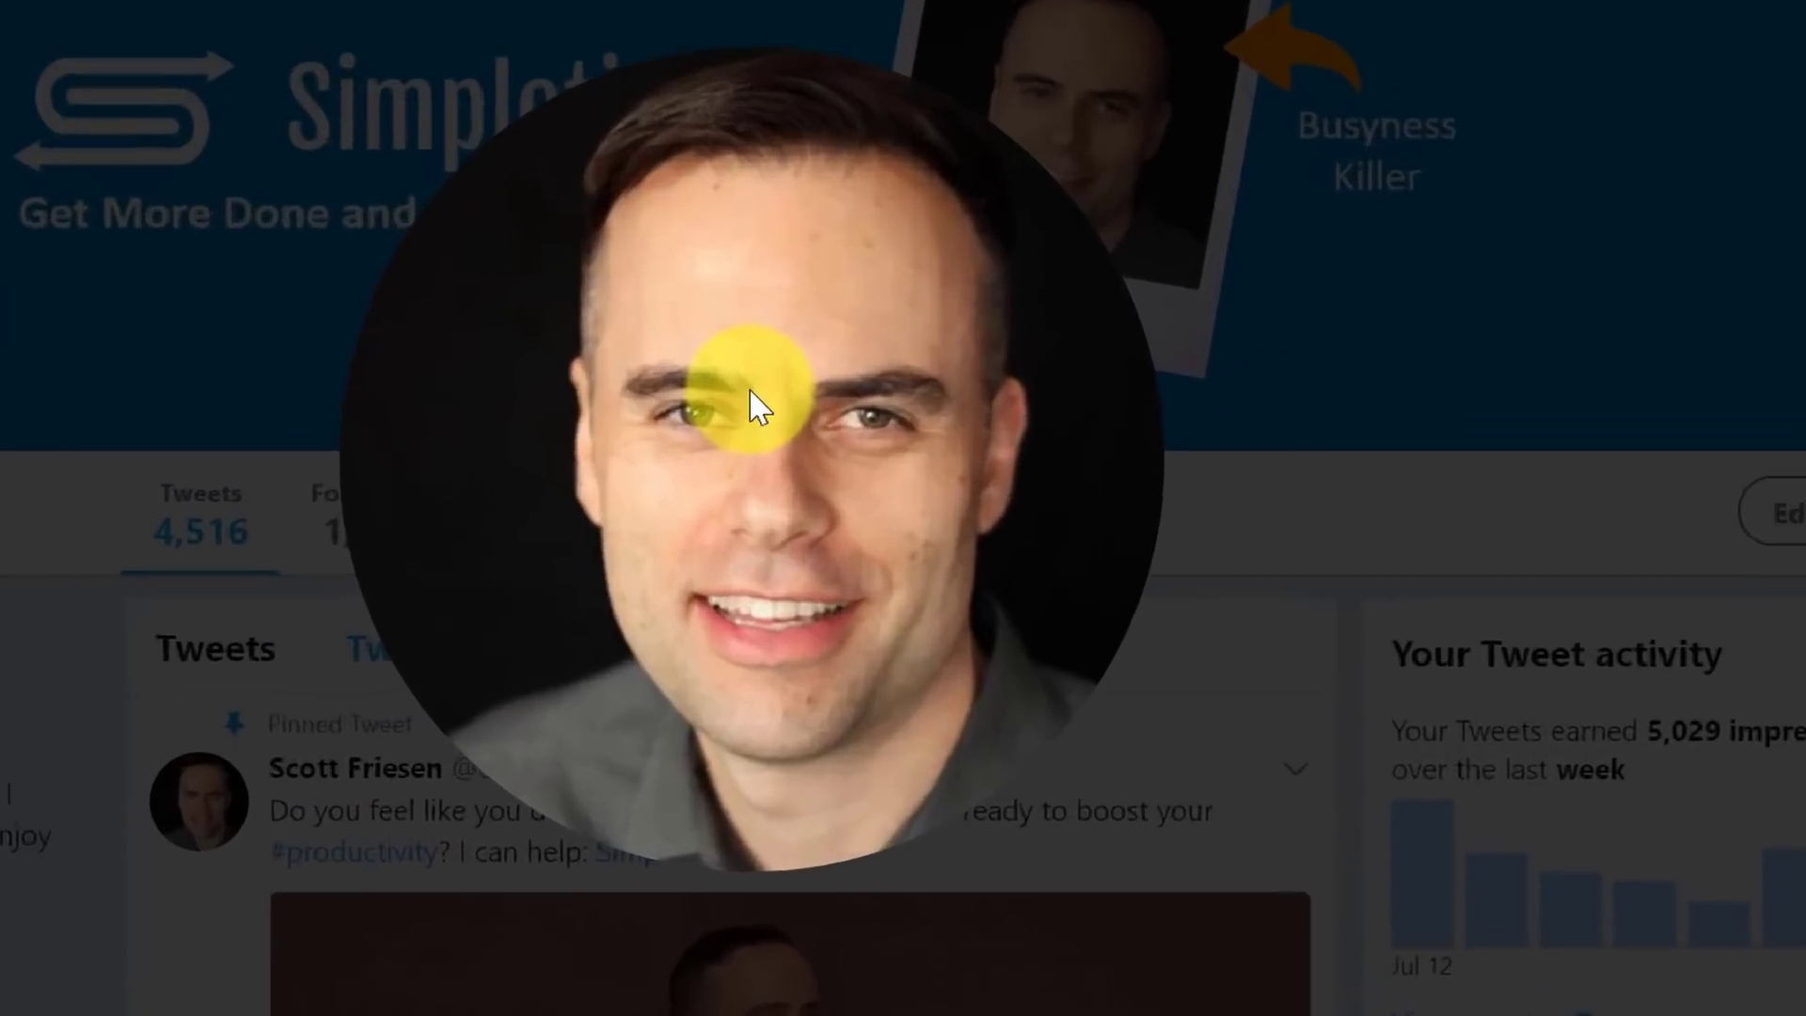
right_click(904, 506)
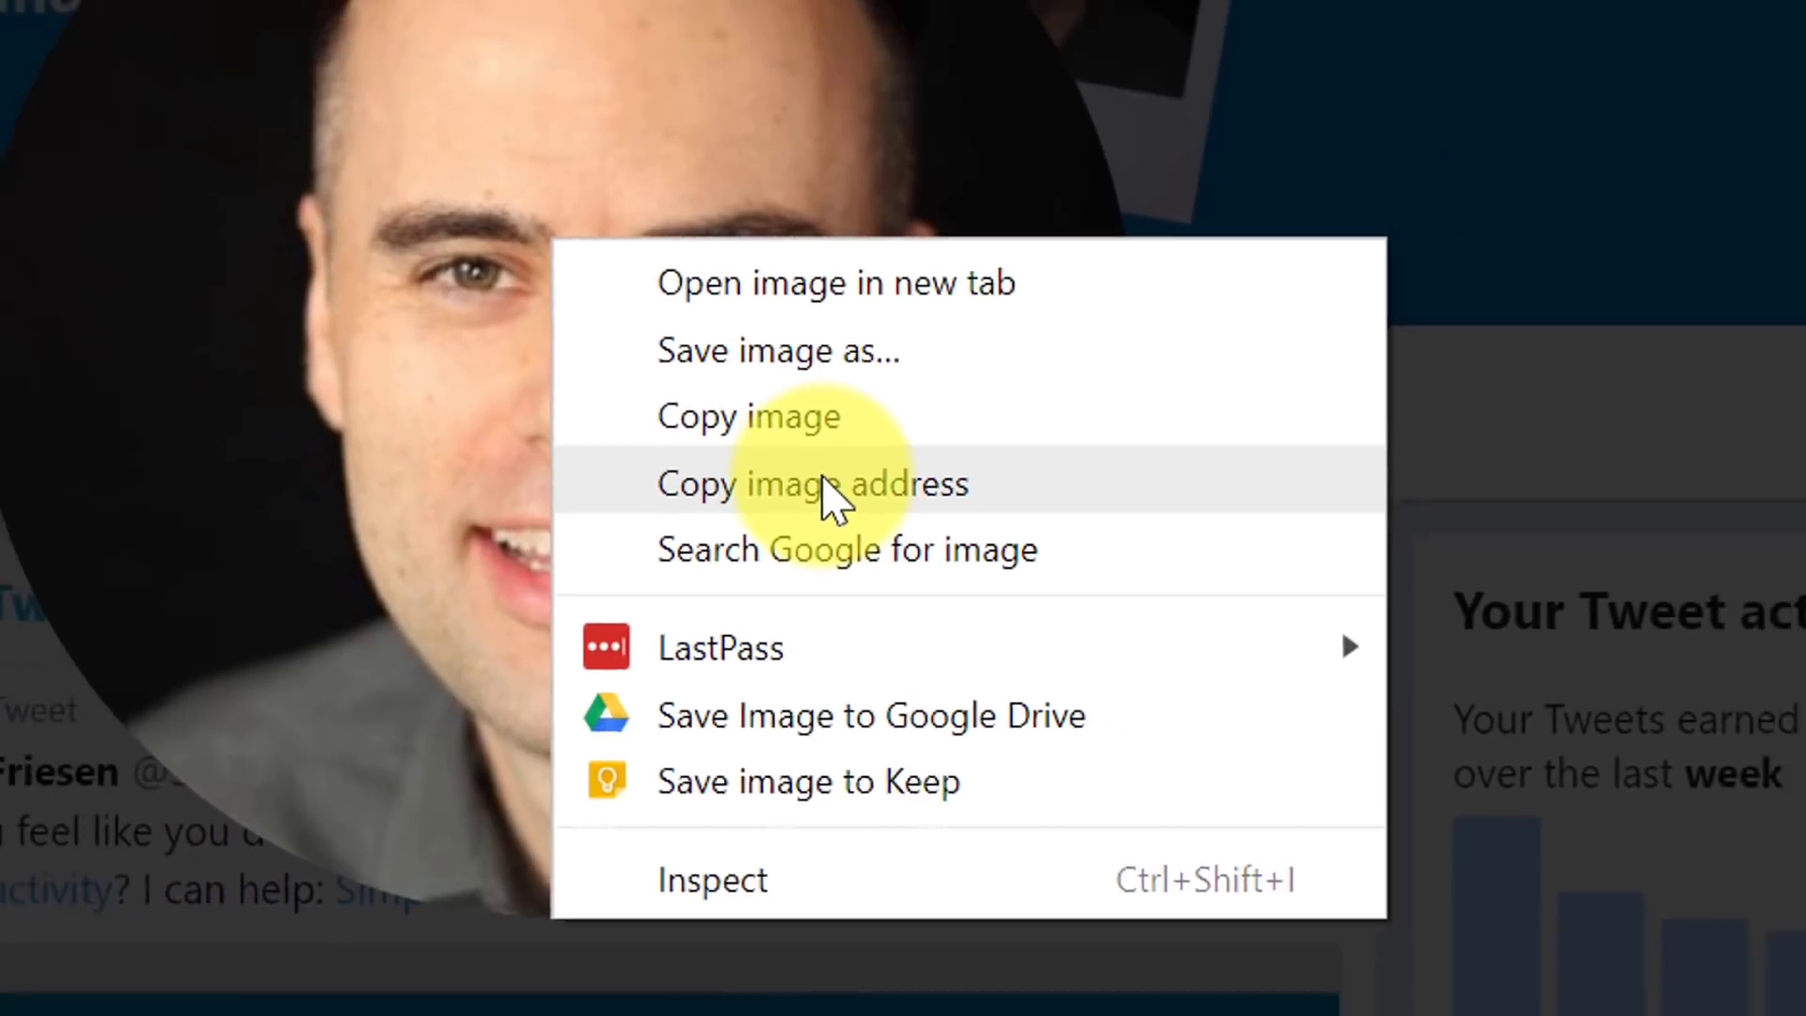
left_click(744, 425)
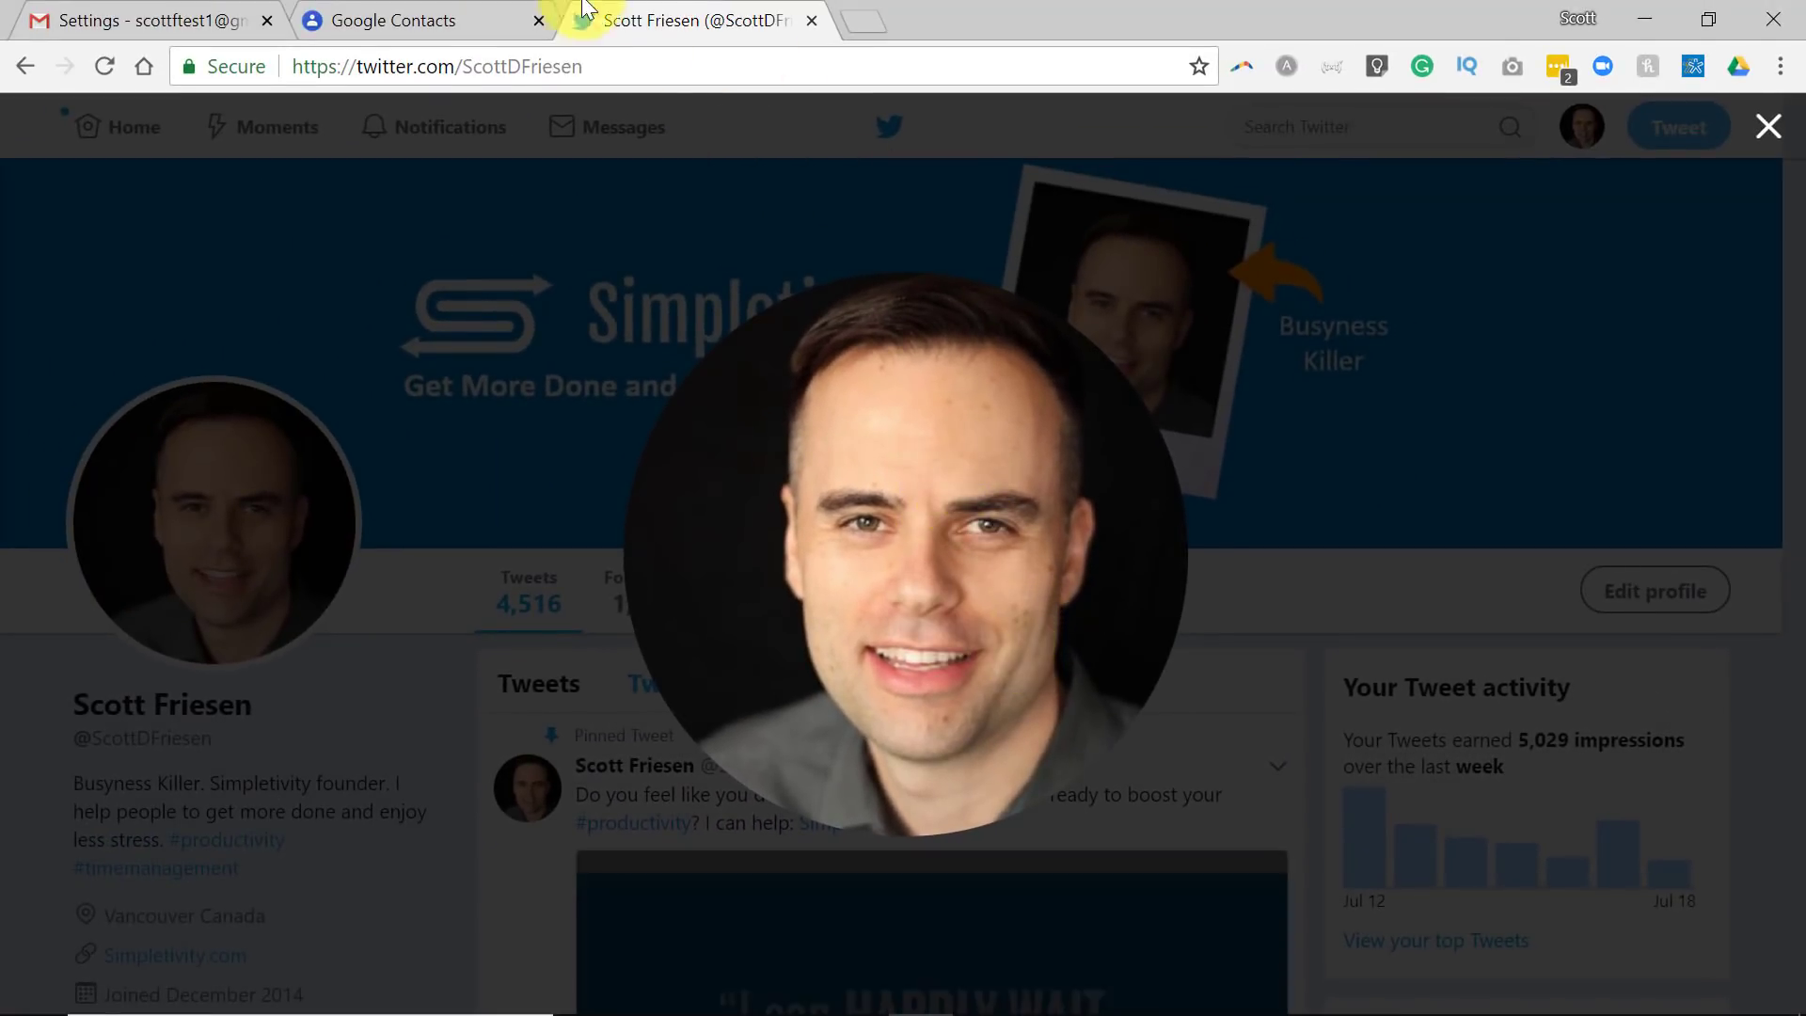
- Back in Google Contacts, upload the picture from the copied image address as the contact's photo, accept it uncropped and close the contact details
left_click(403, 11)
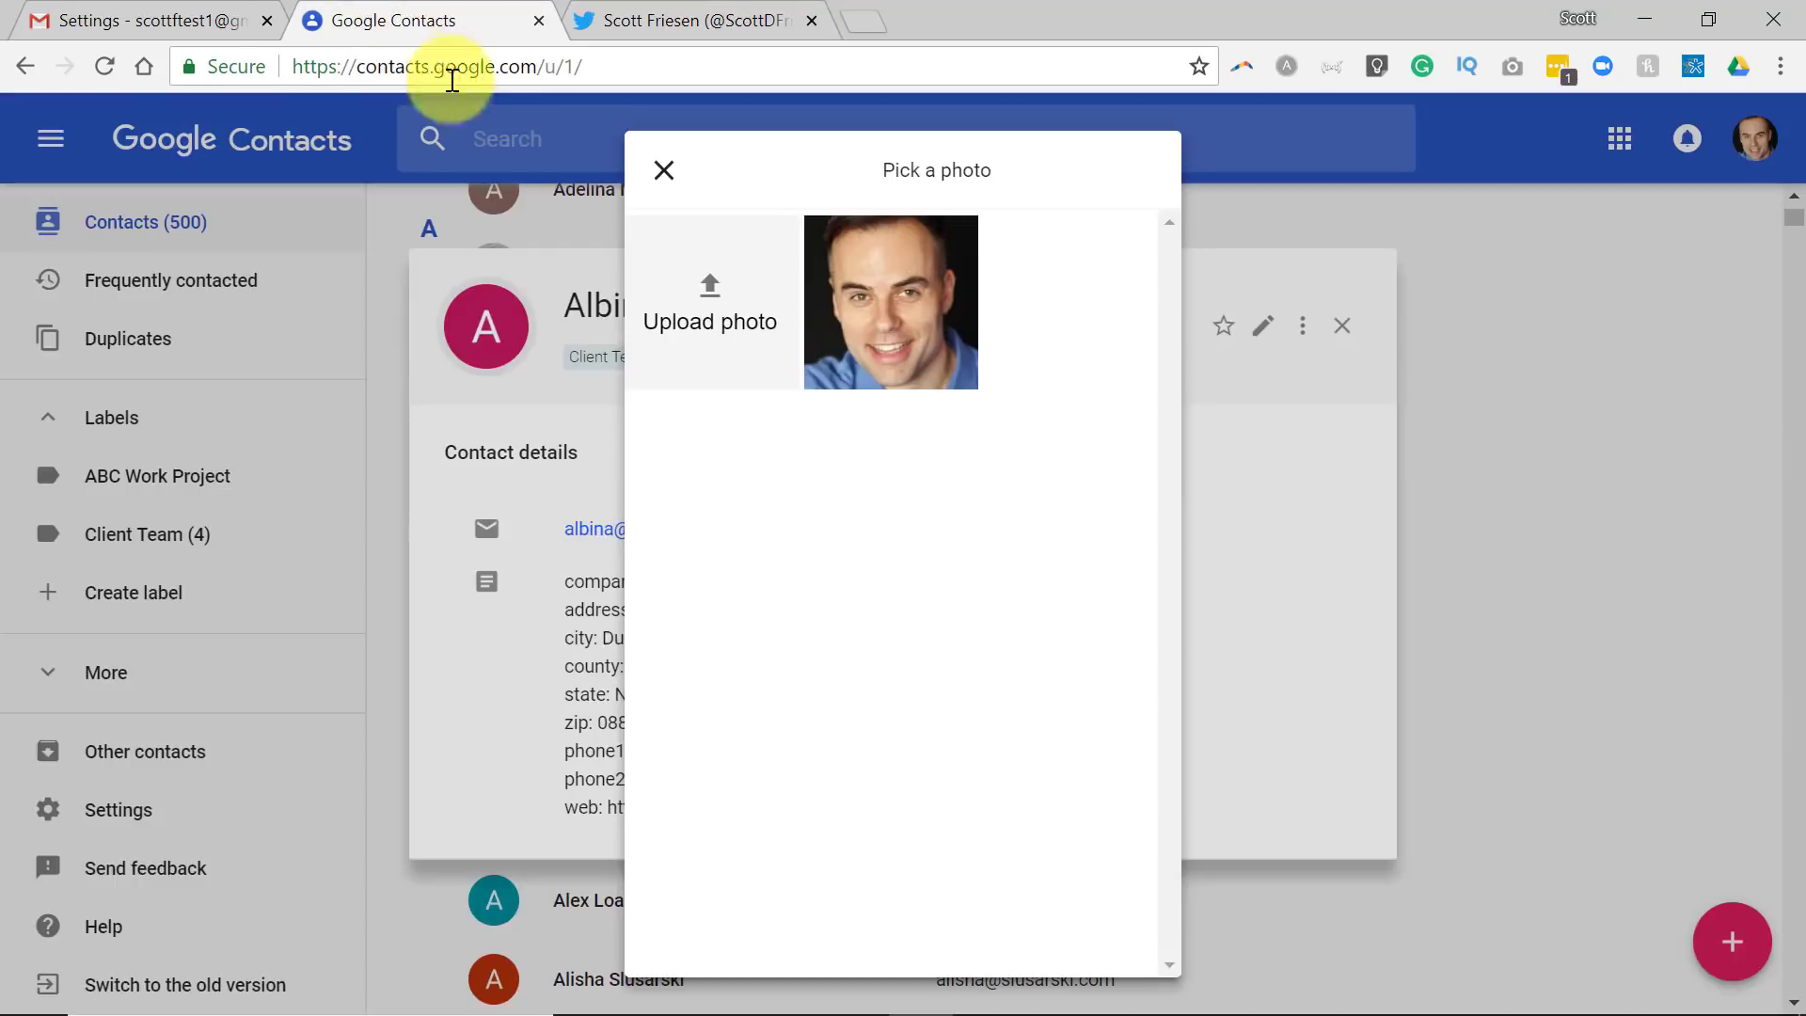
left_click(711, 285)
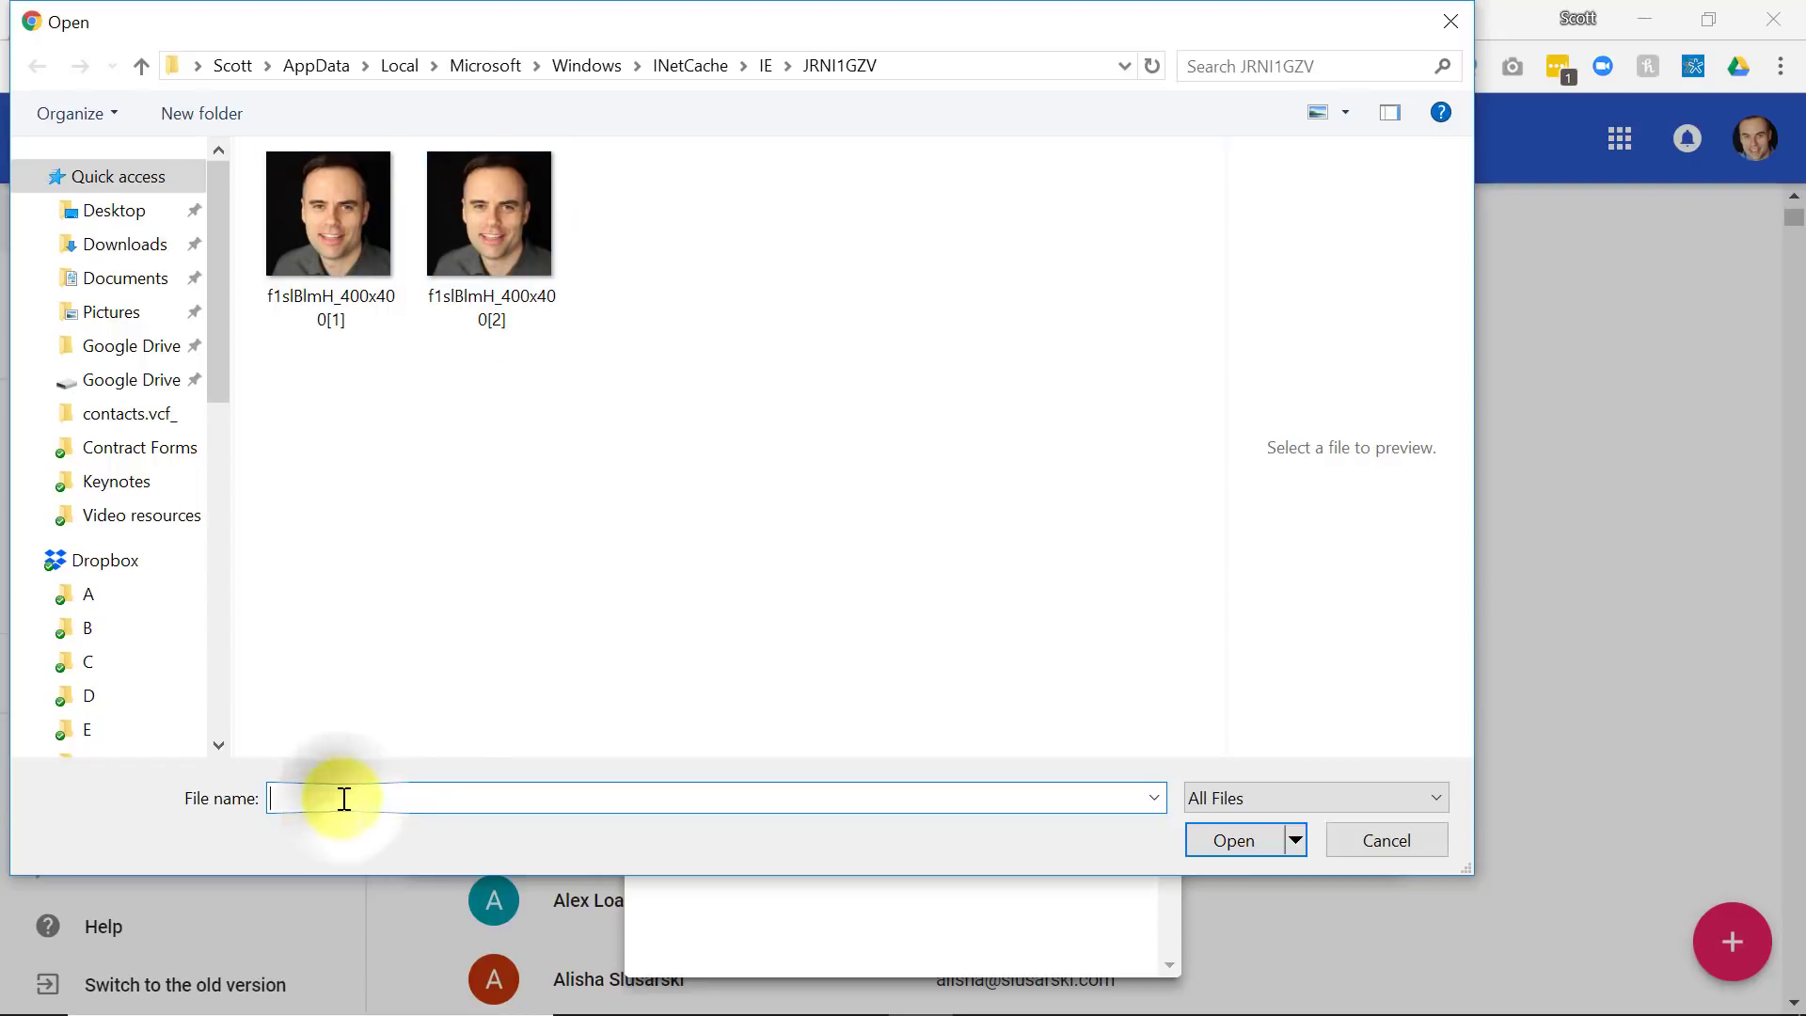
key("ctrl+v")
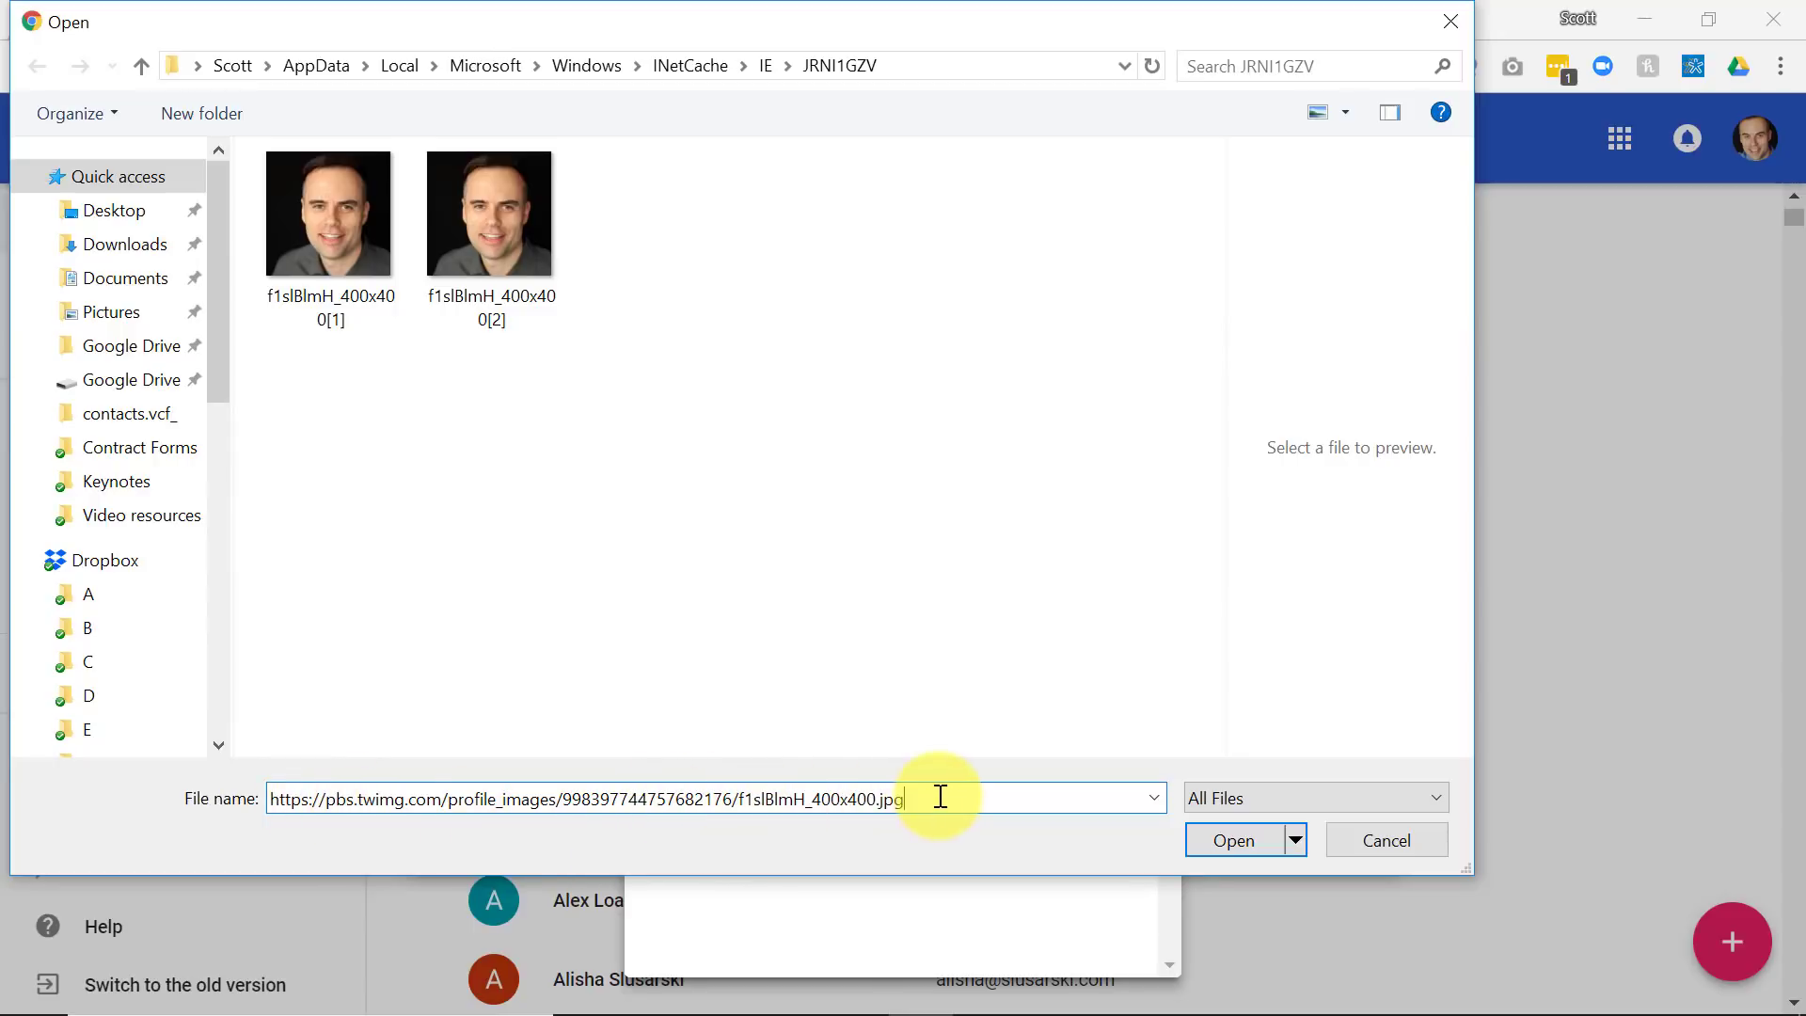
key("ctrl+a")
key("Return")
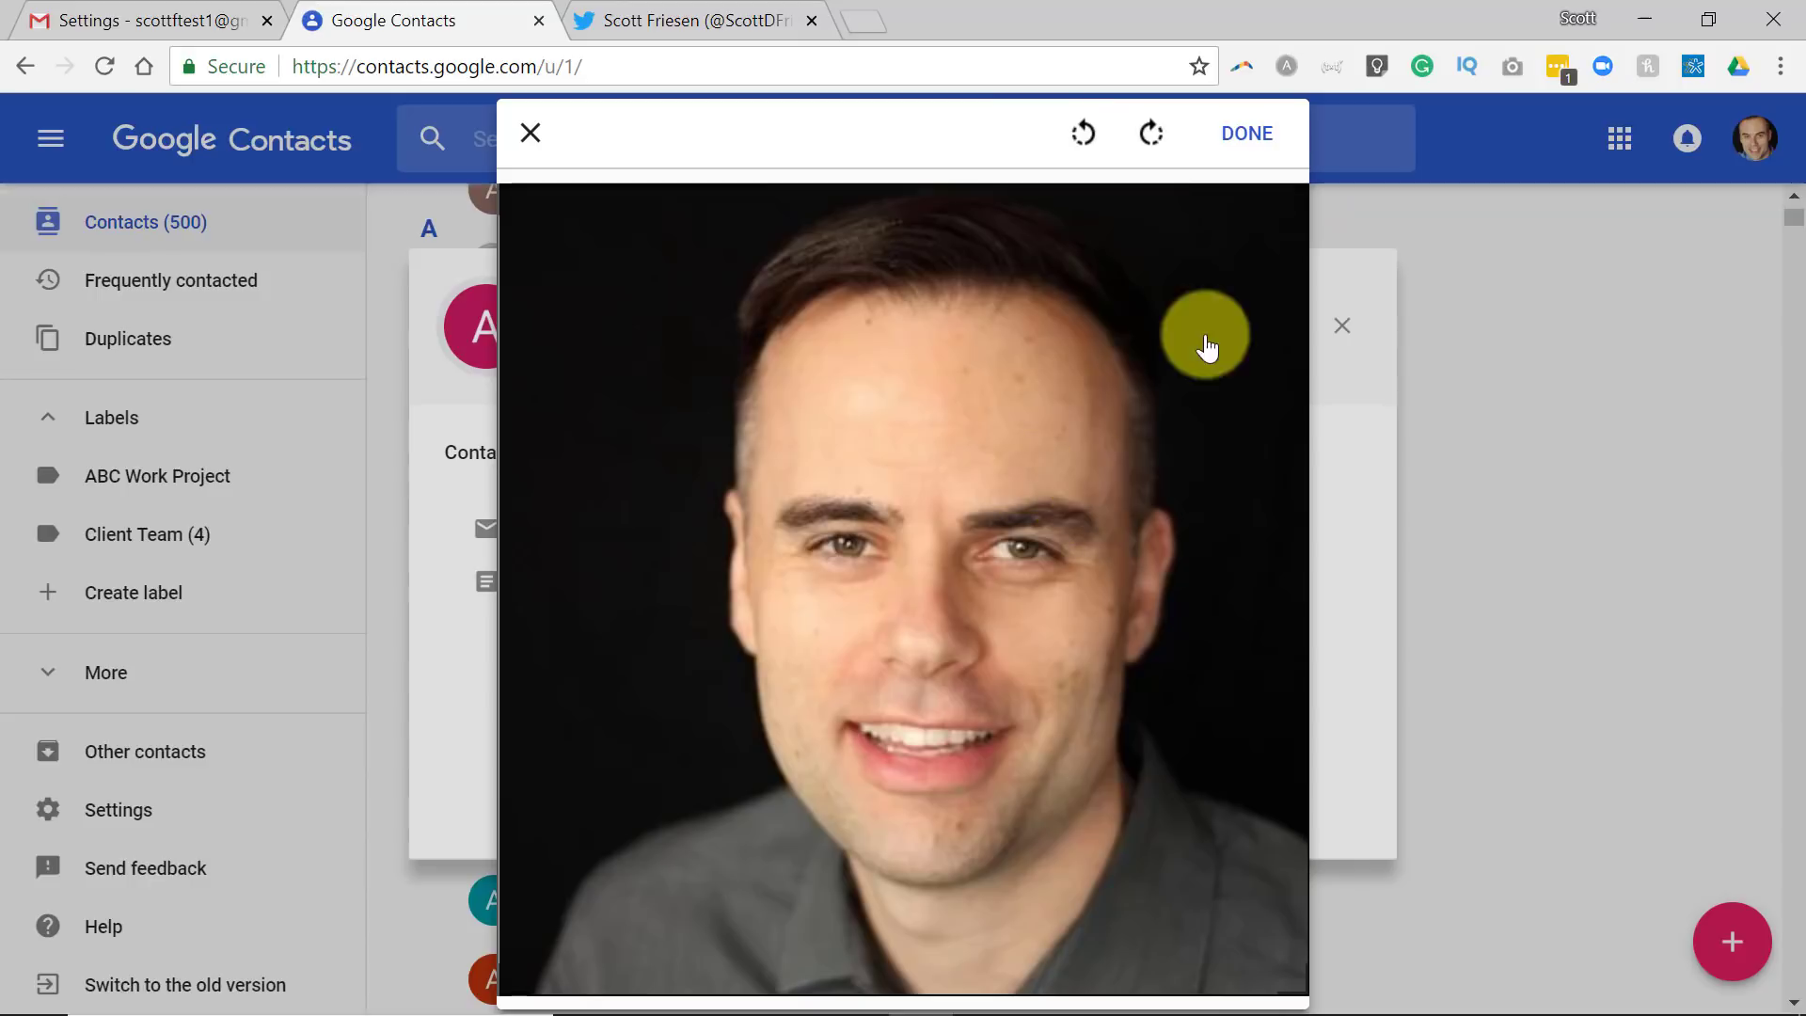
left_click(1248, 133)
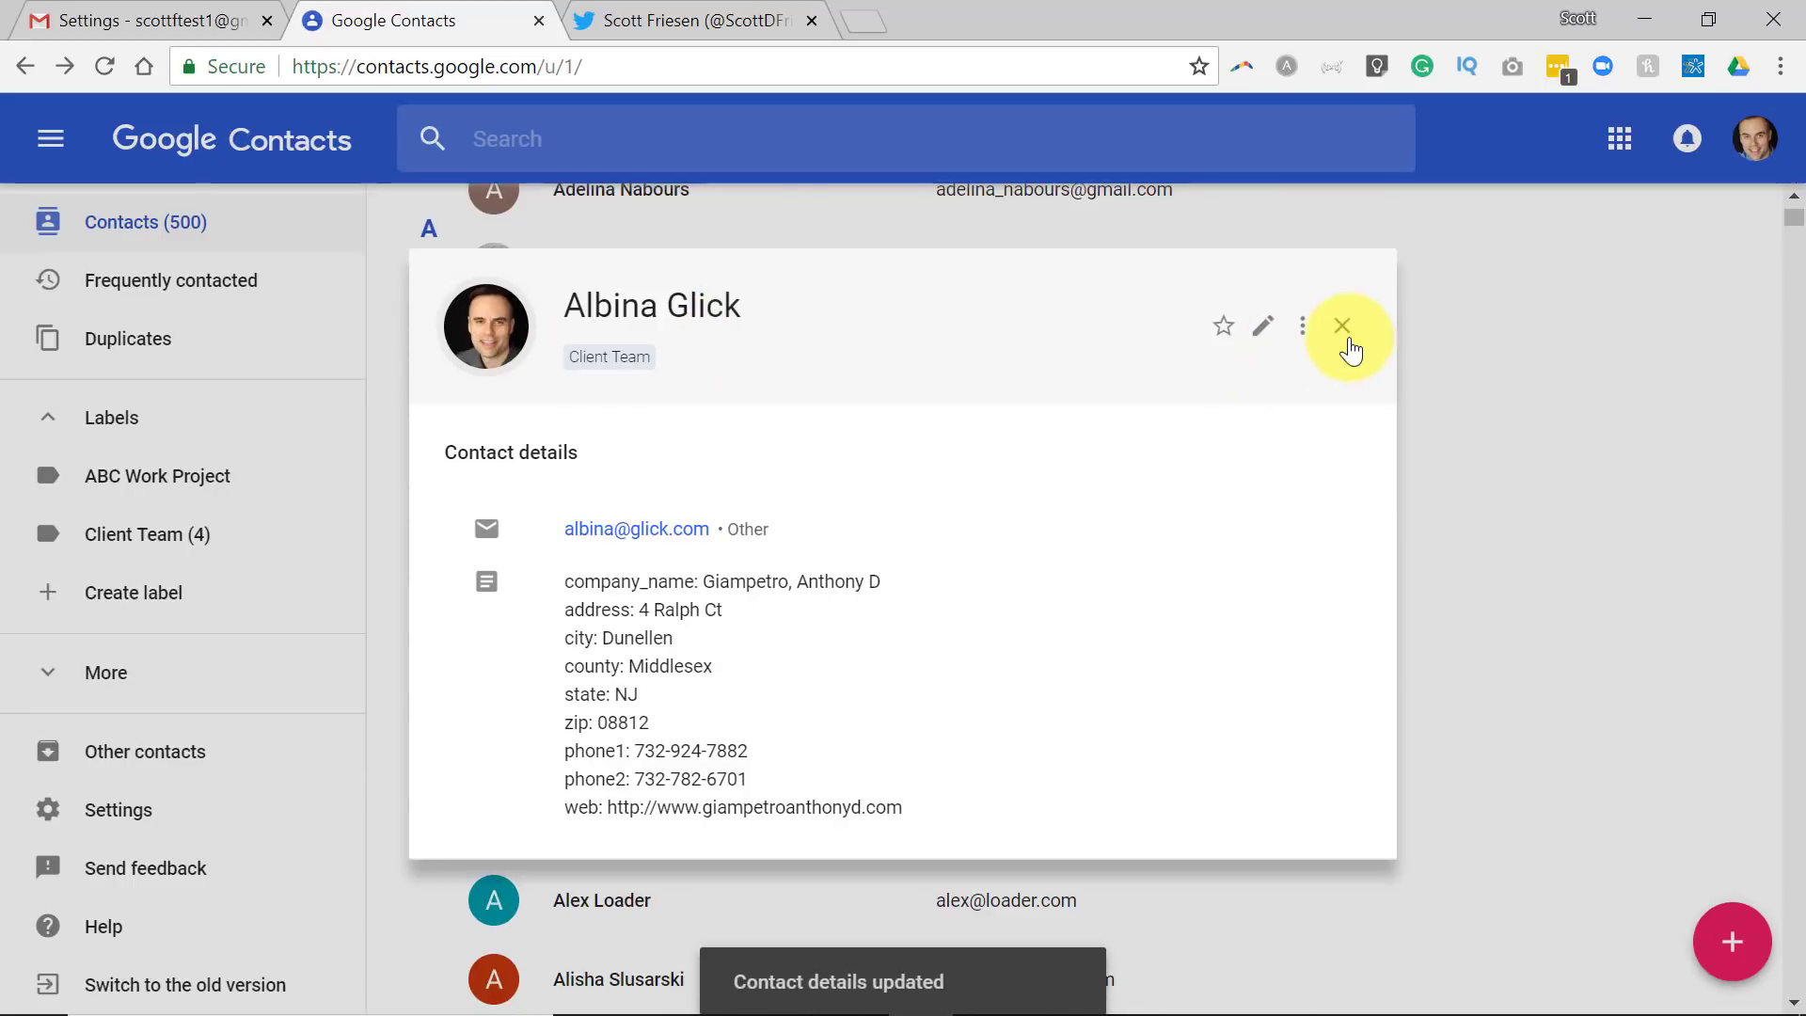
left_click(1342, 327)
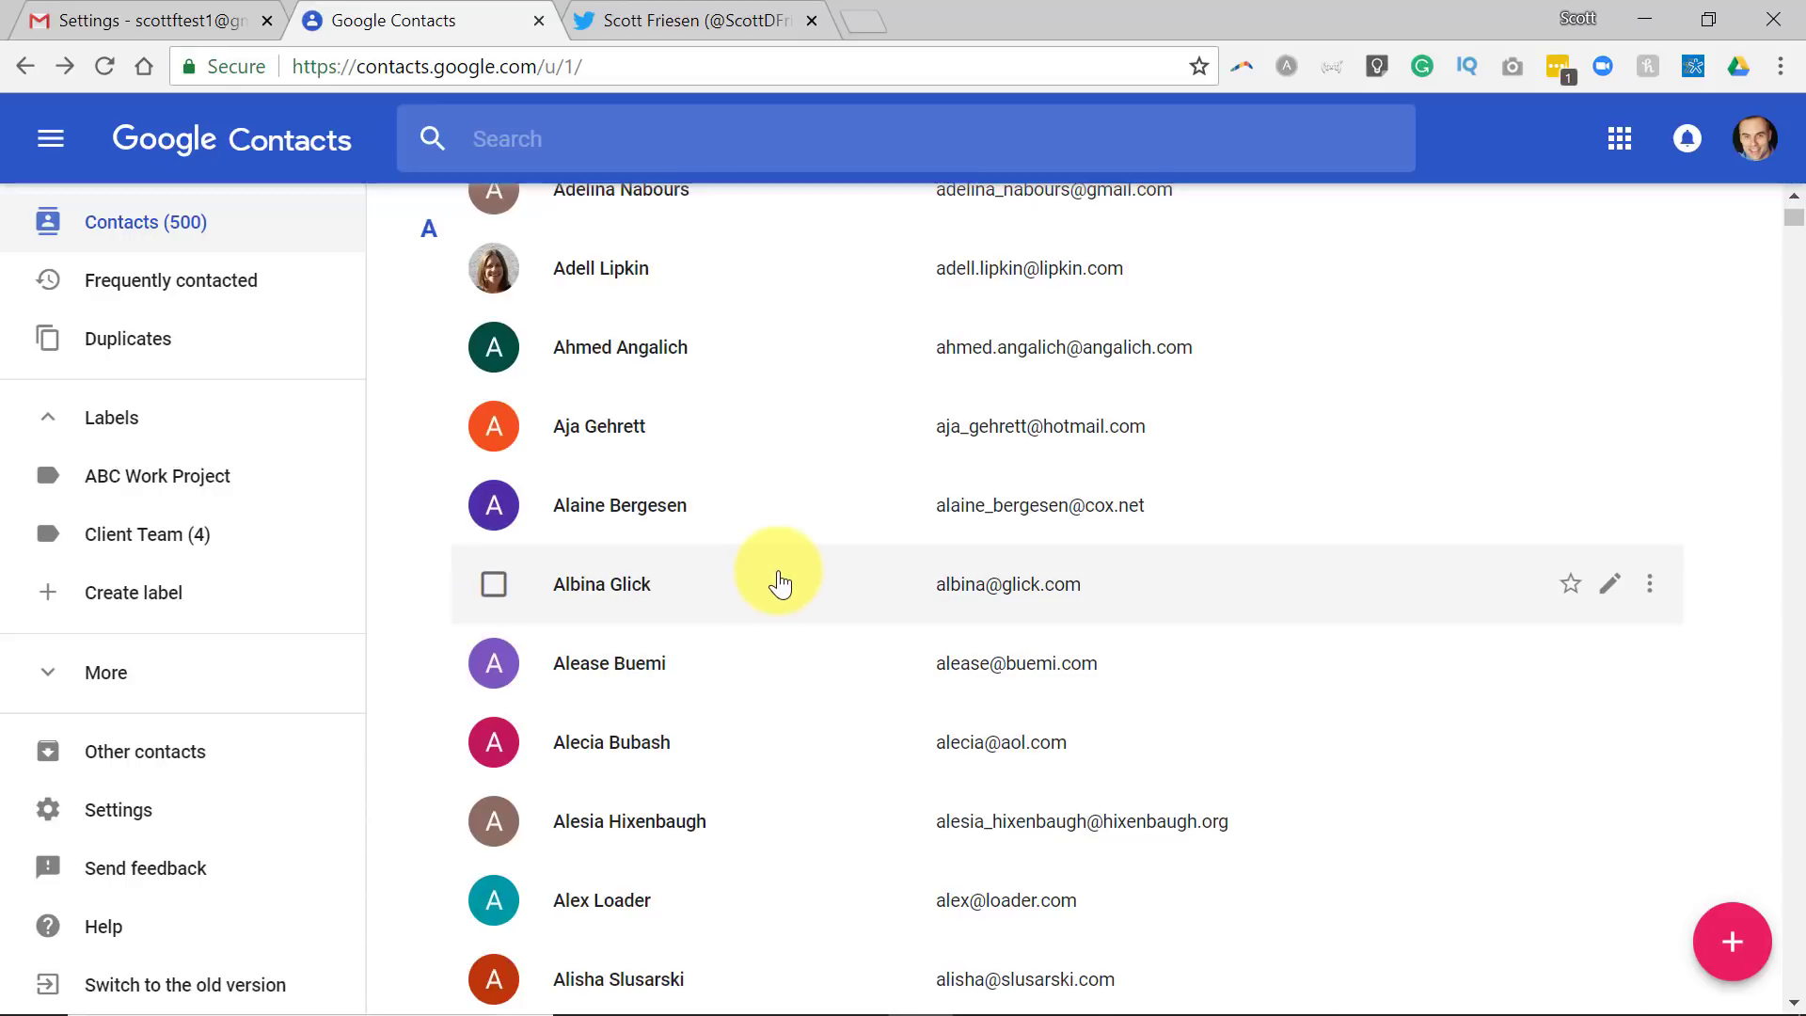
- Check the contact's new photo in the list, and revisit the Twitter picture's image copy options before returning to Google Contacts
scroll(788, 573, "down", 1)
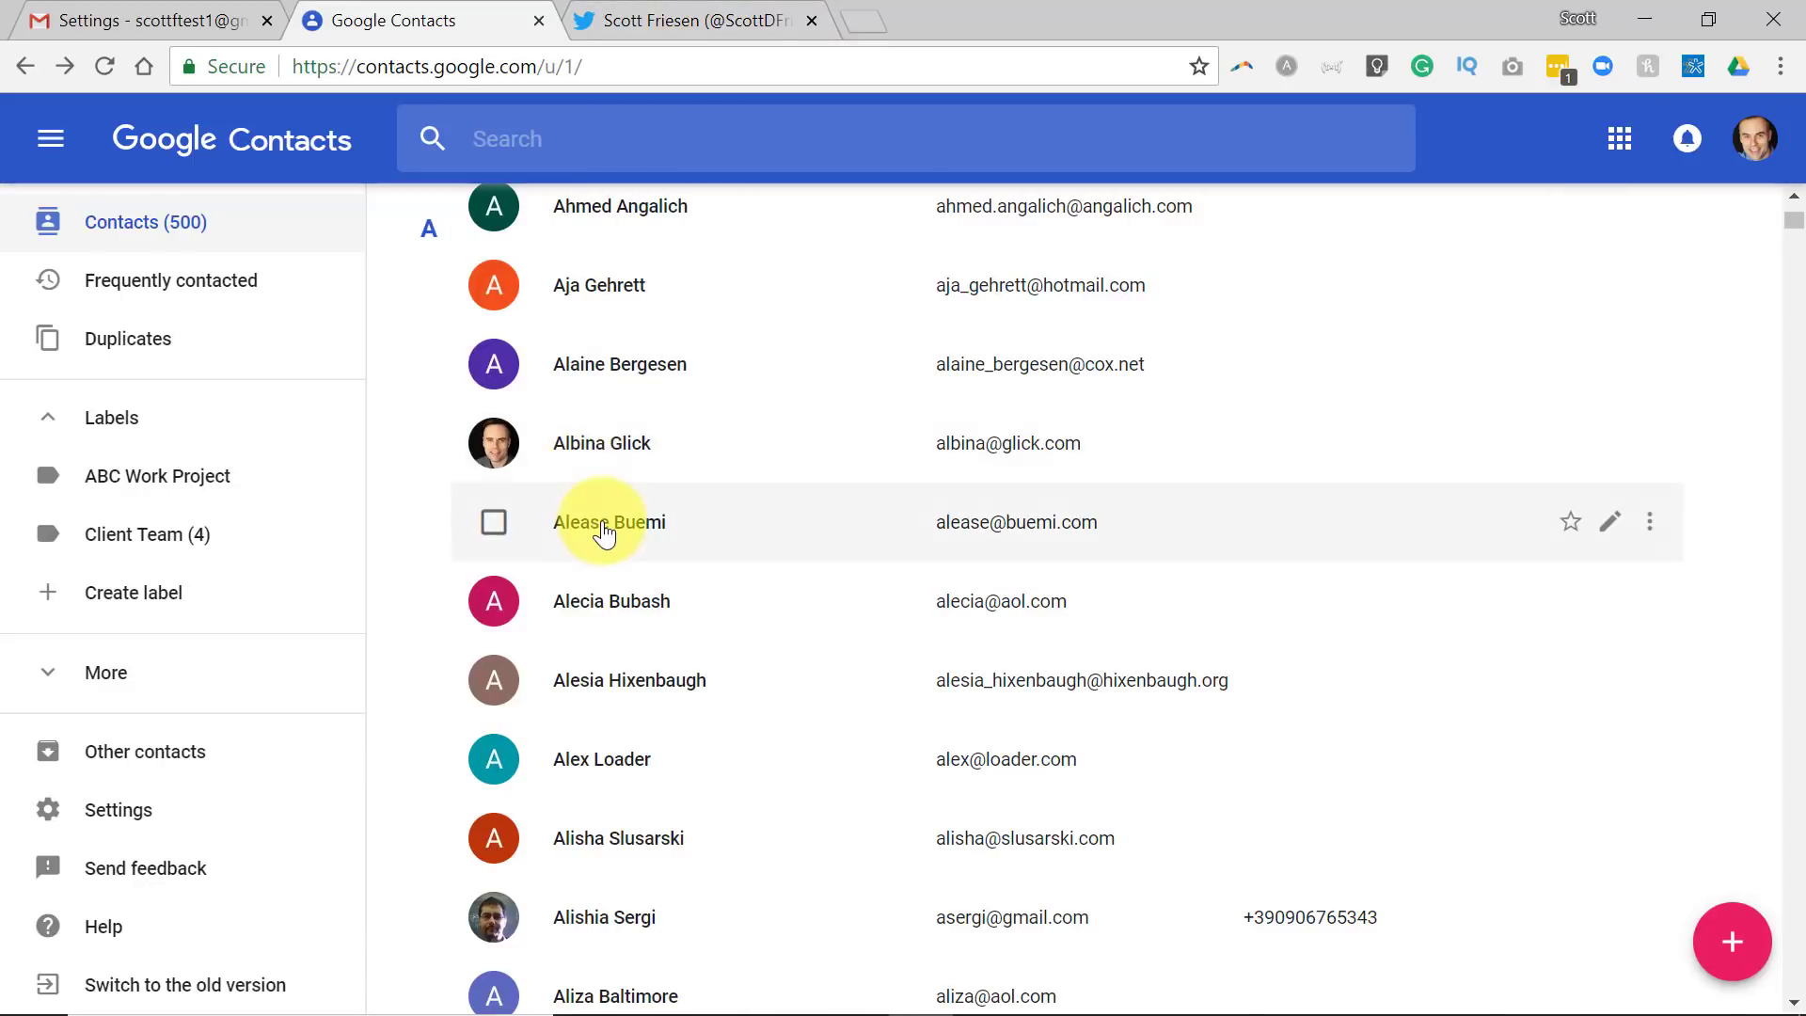
left_click(663, 13)
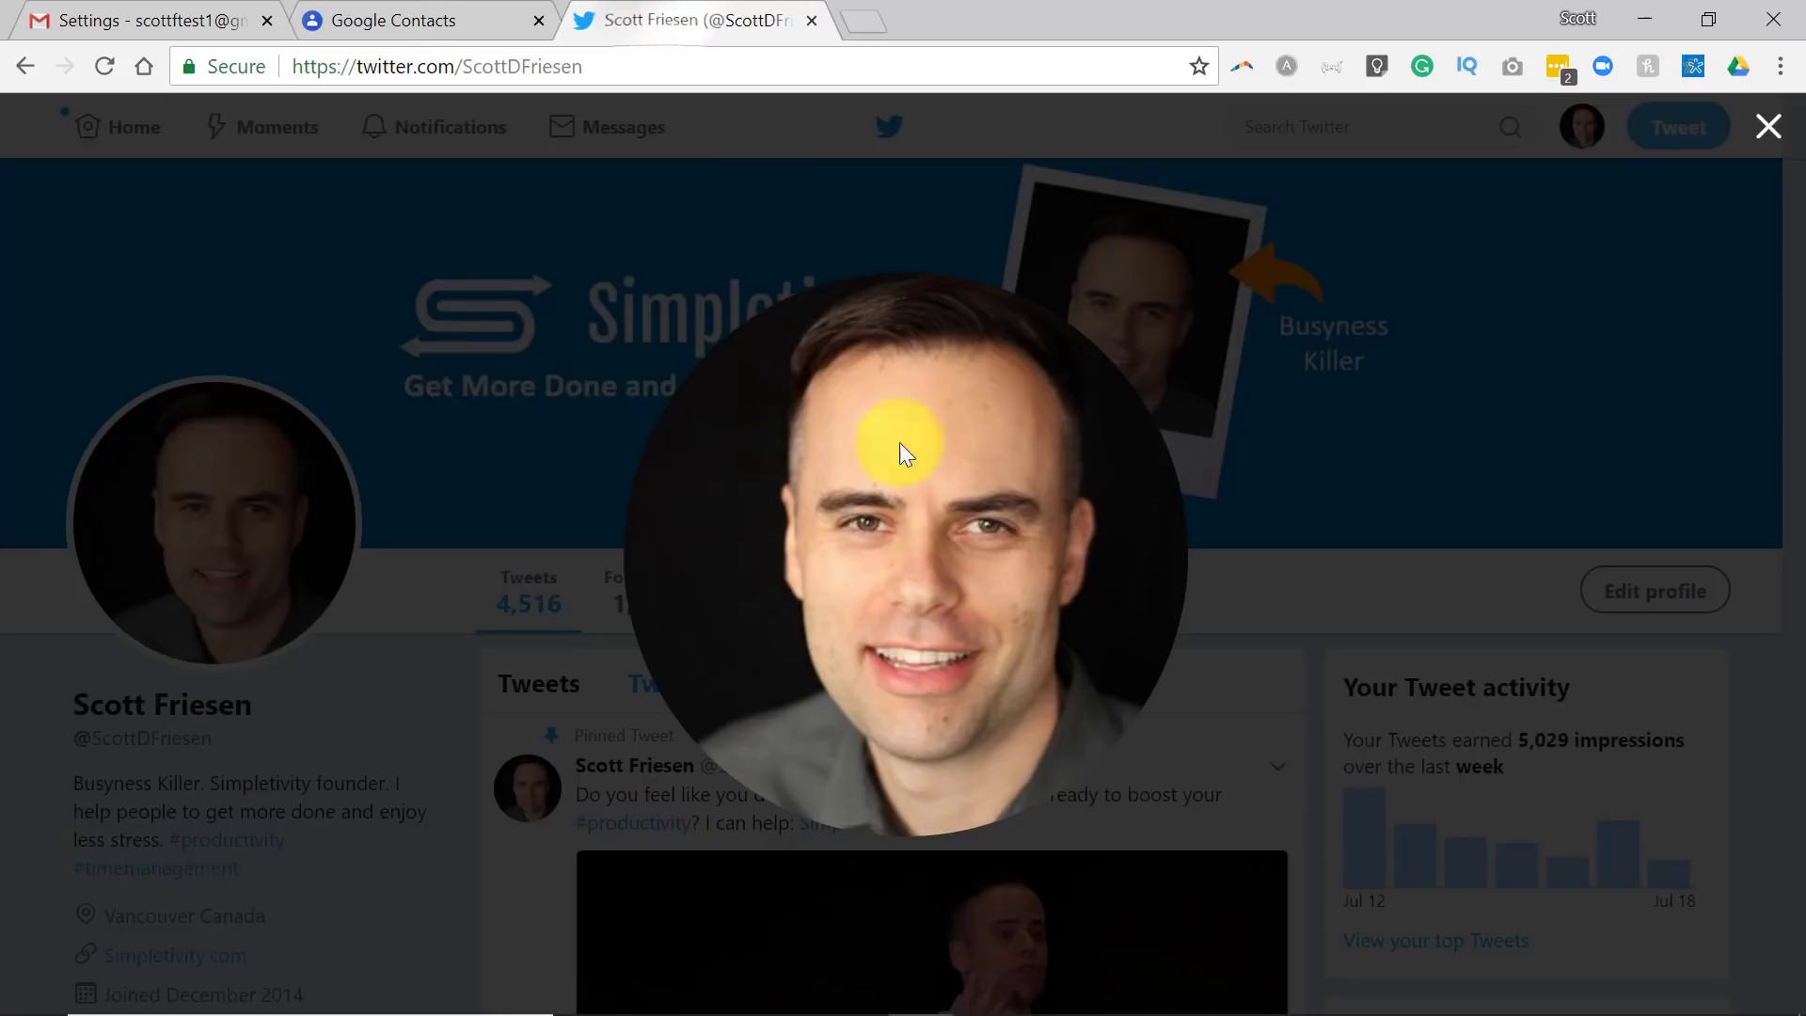
right_click(931, 546)
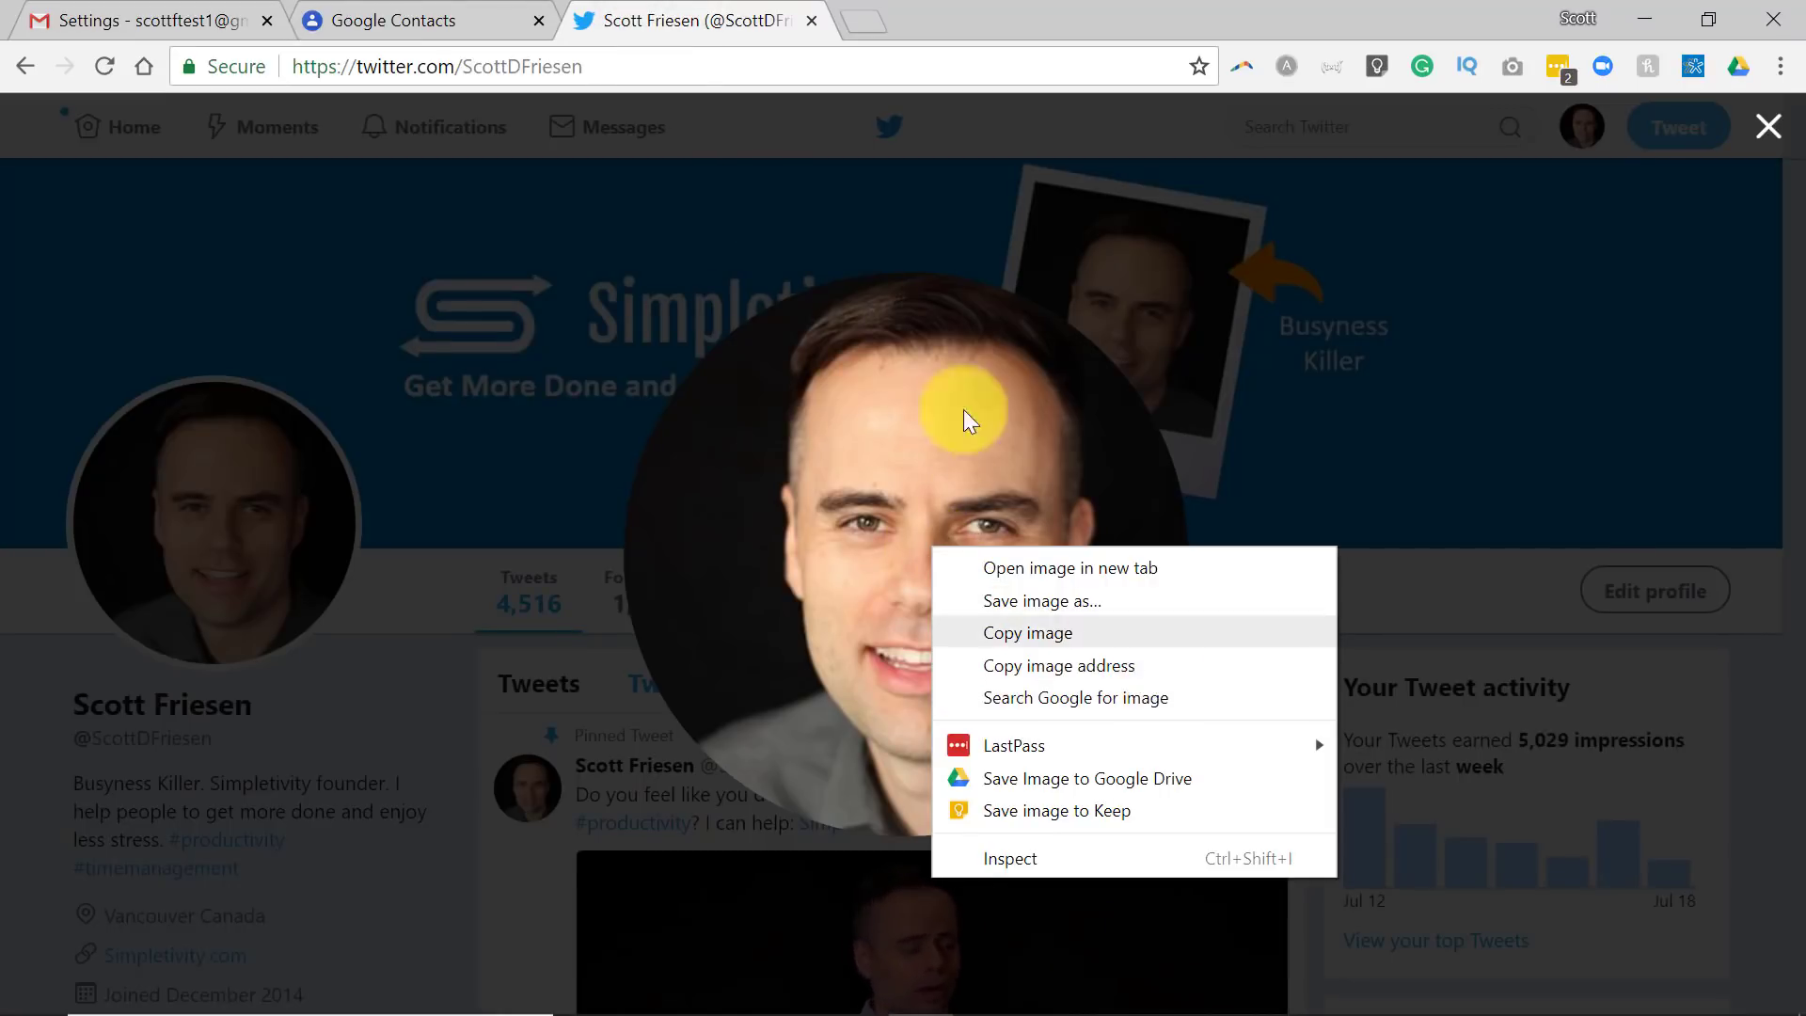
left_click(421, 17)
left_click(421, 5)
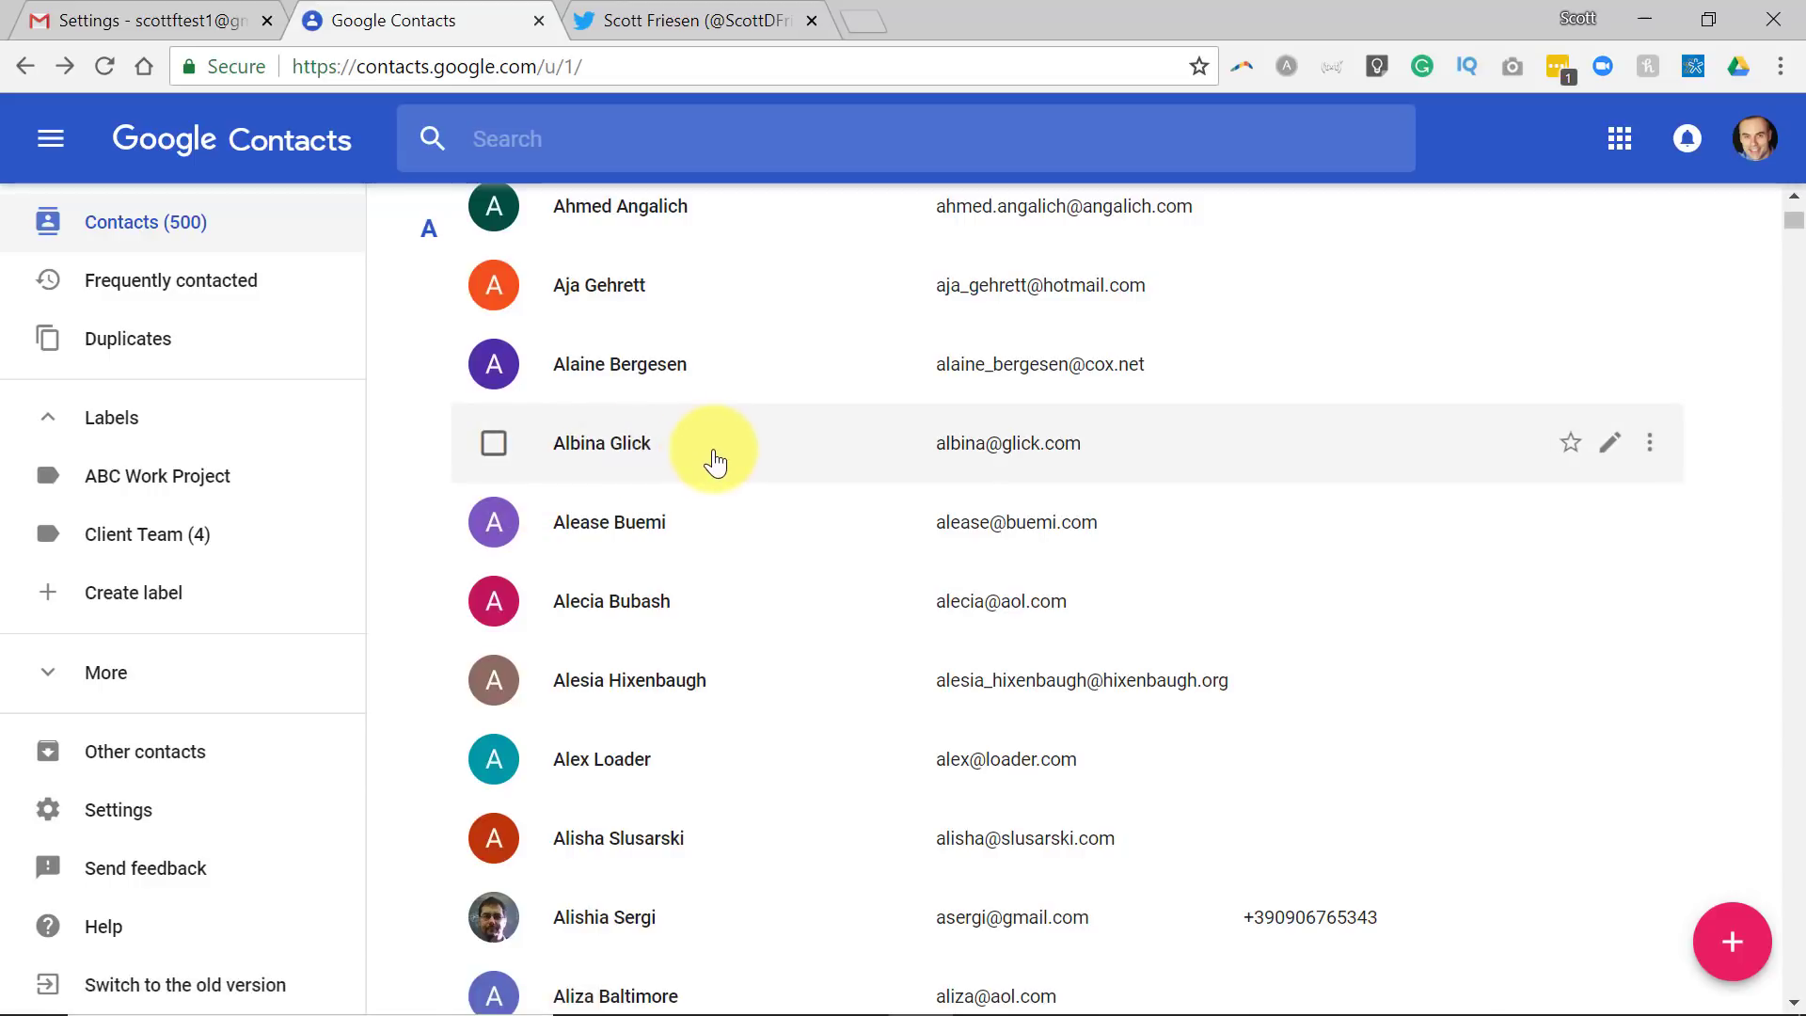
- Review the Client Team and ABC Work Project labels, and add the third, fifth and eighth contacts in the A section to ABC Work Project
left_click(161, 545)
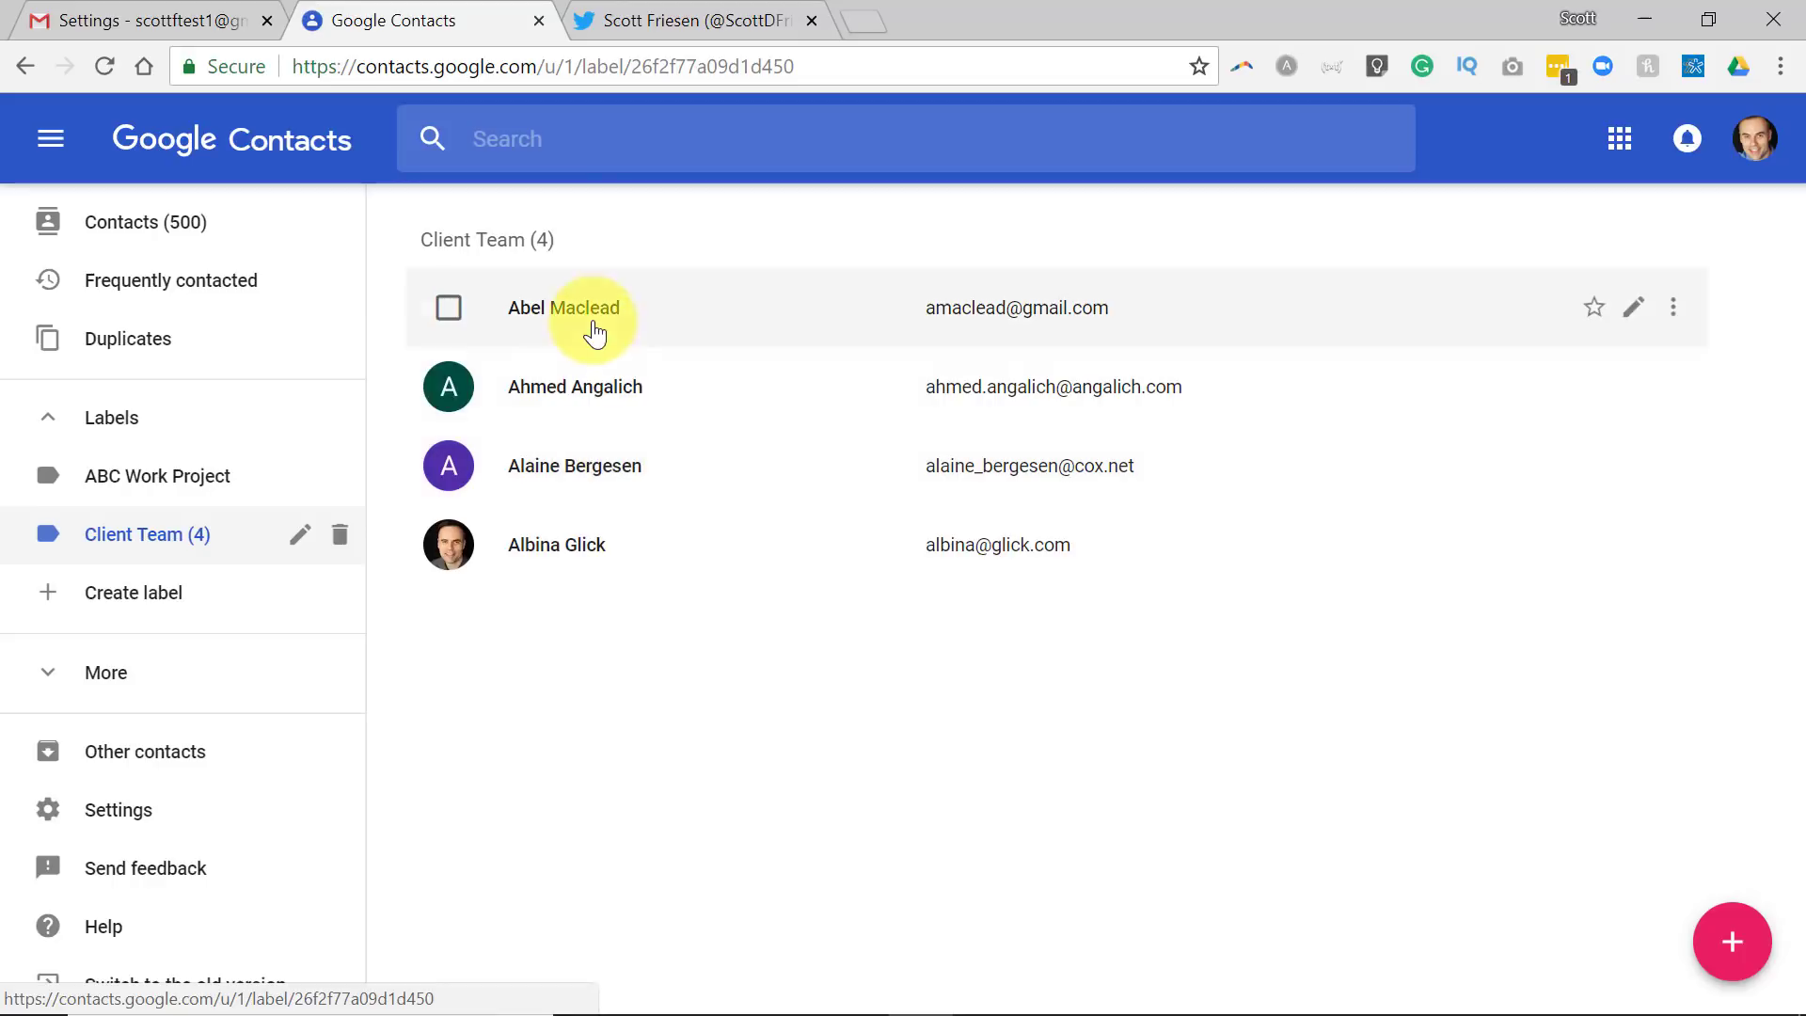
left_click(141, 487)
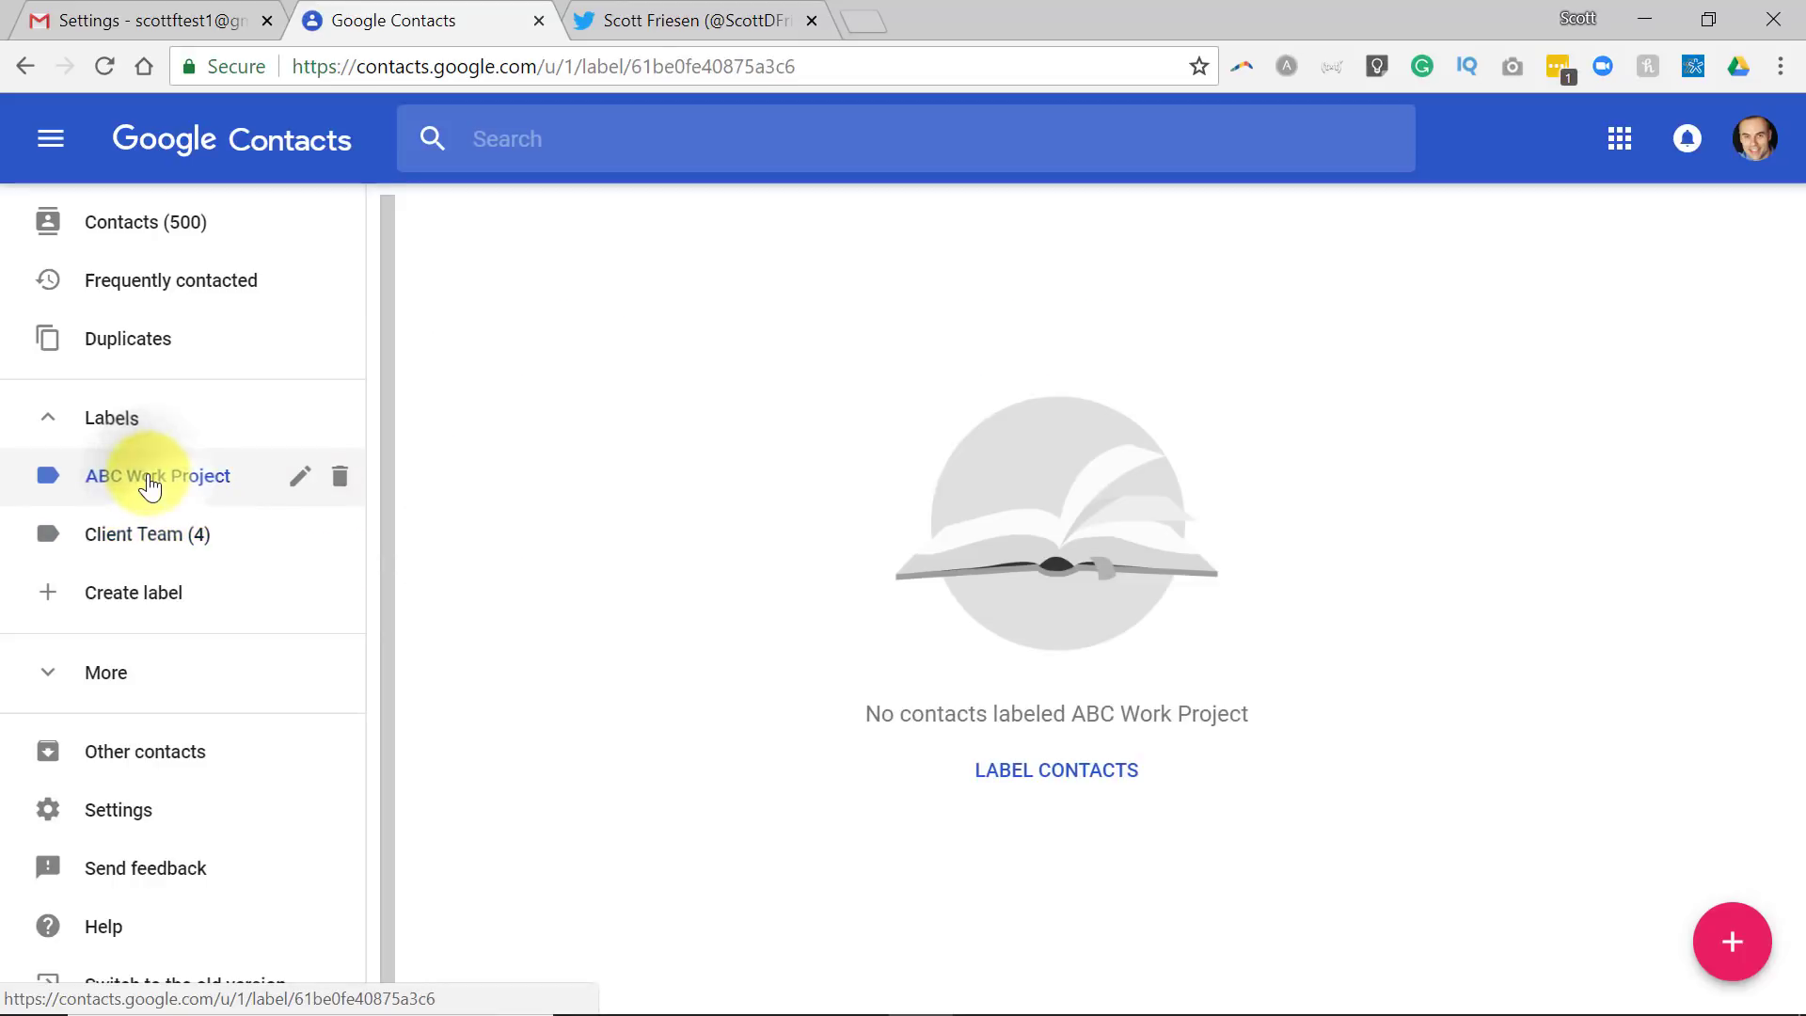
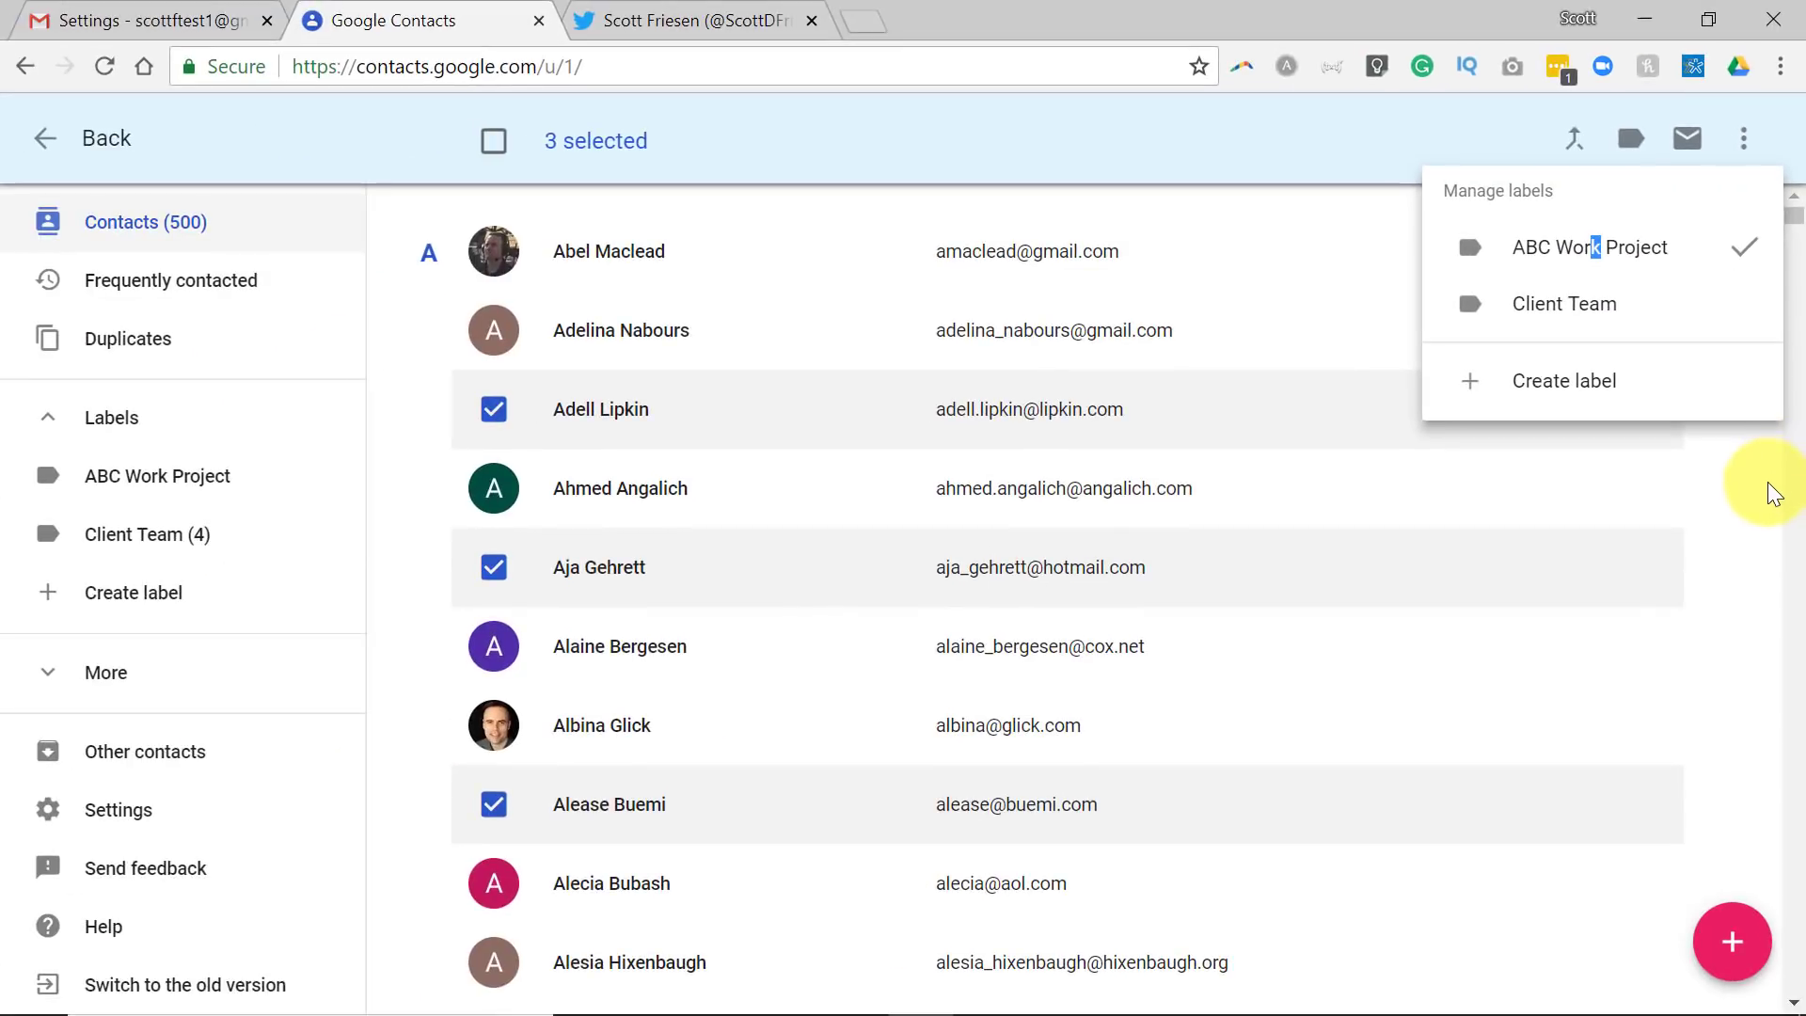
left_click(1768, 482)
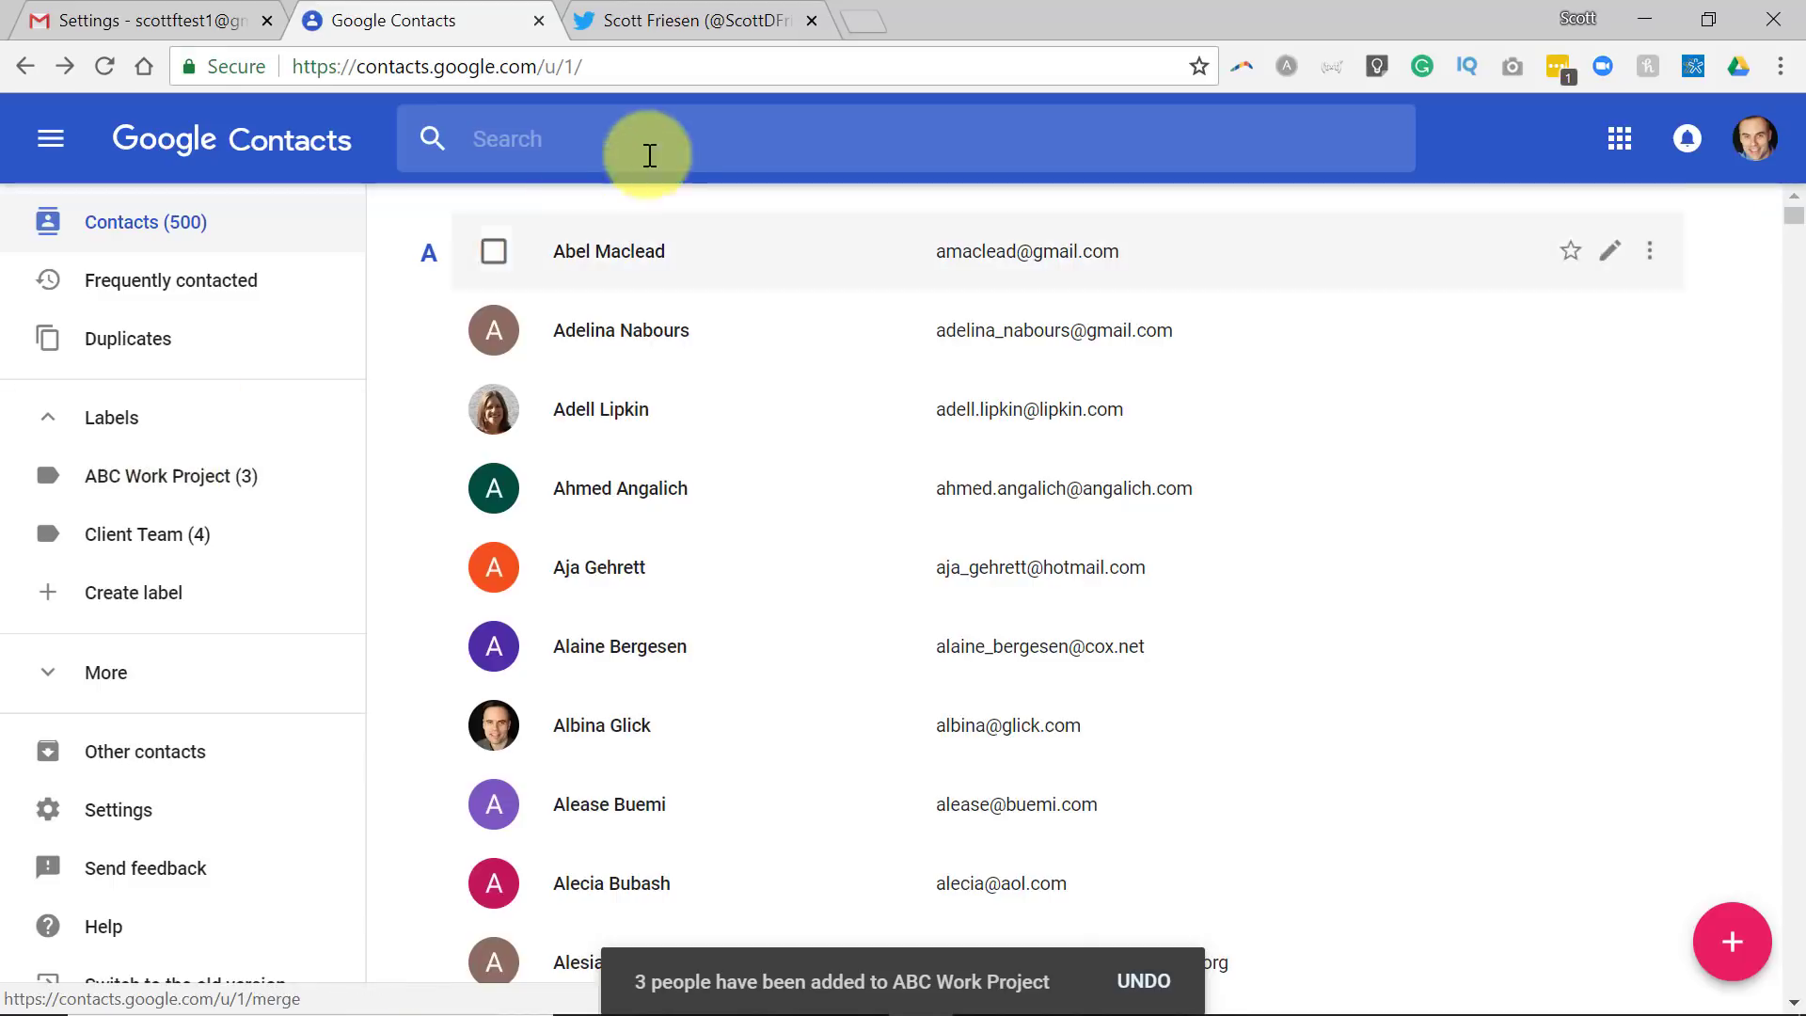
- Search the contacts for "dan" and open the details of the first suggested match
left_click(704, 143)
type("dan")
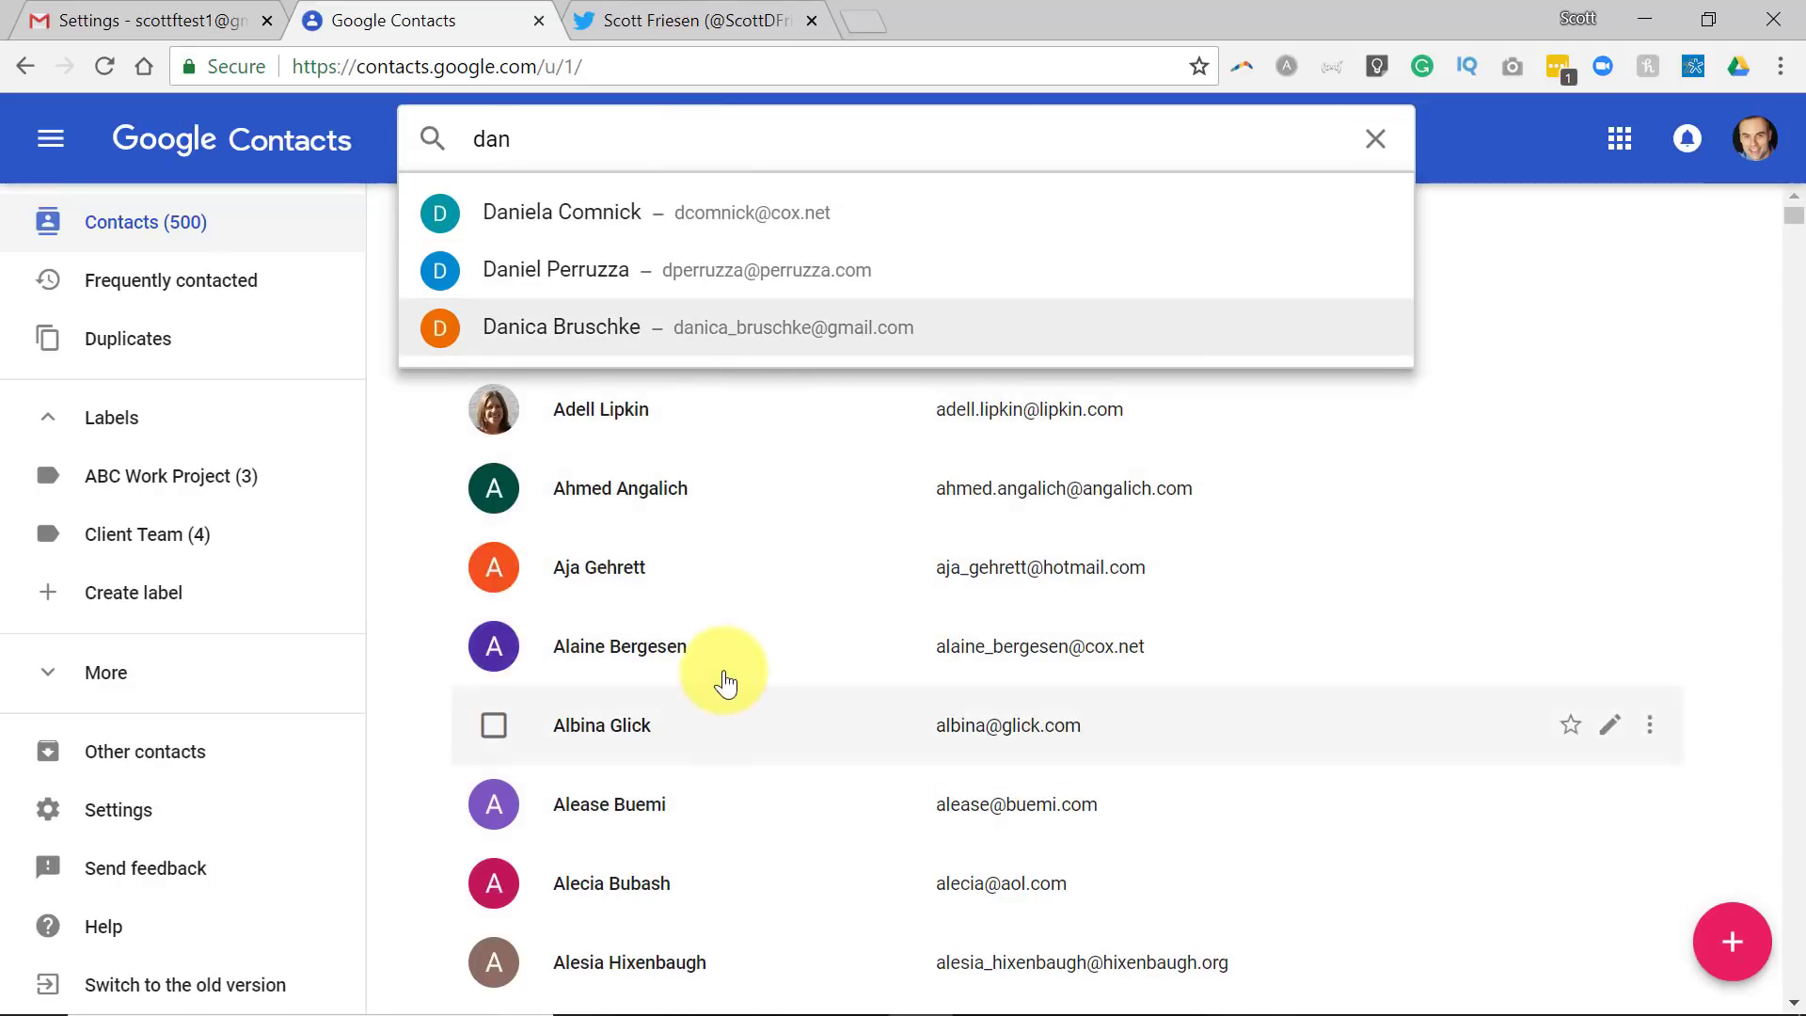
left_click(583, 209)
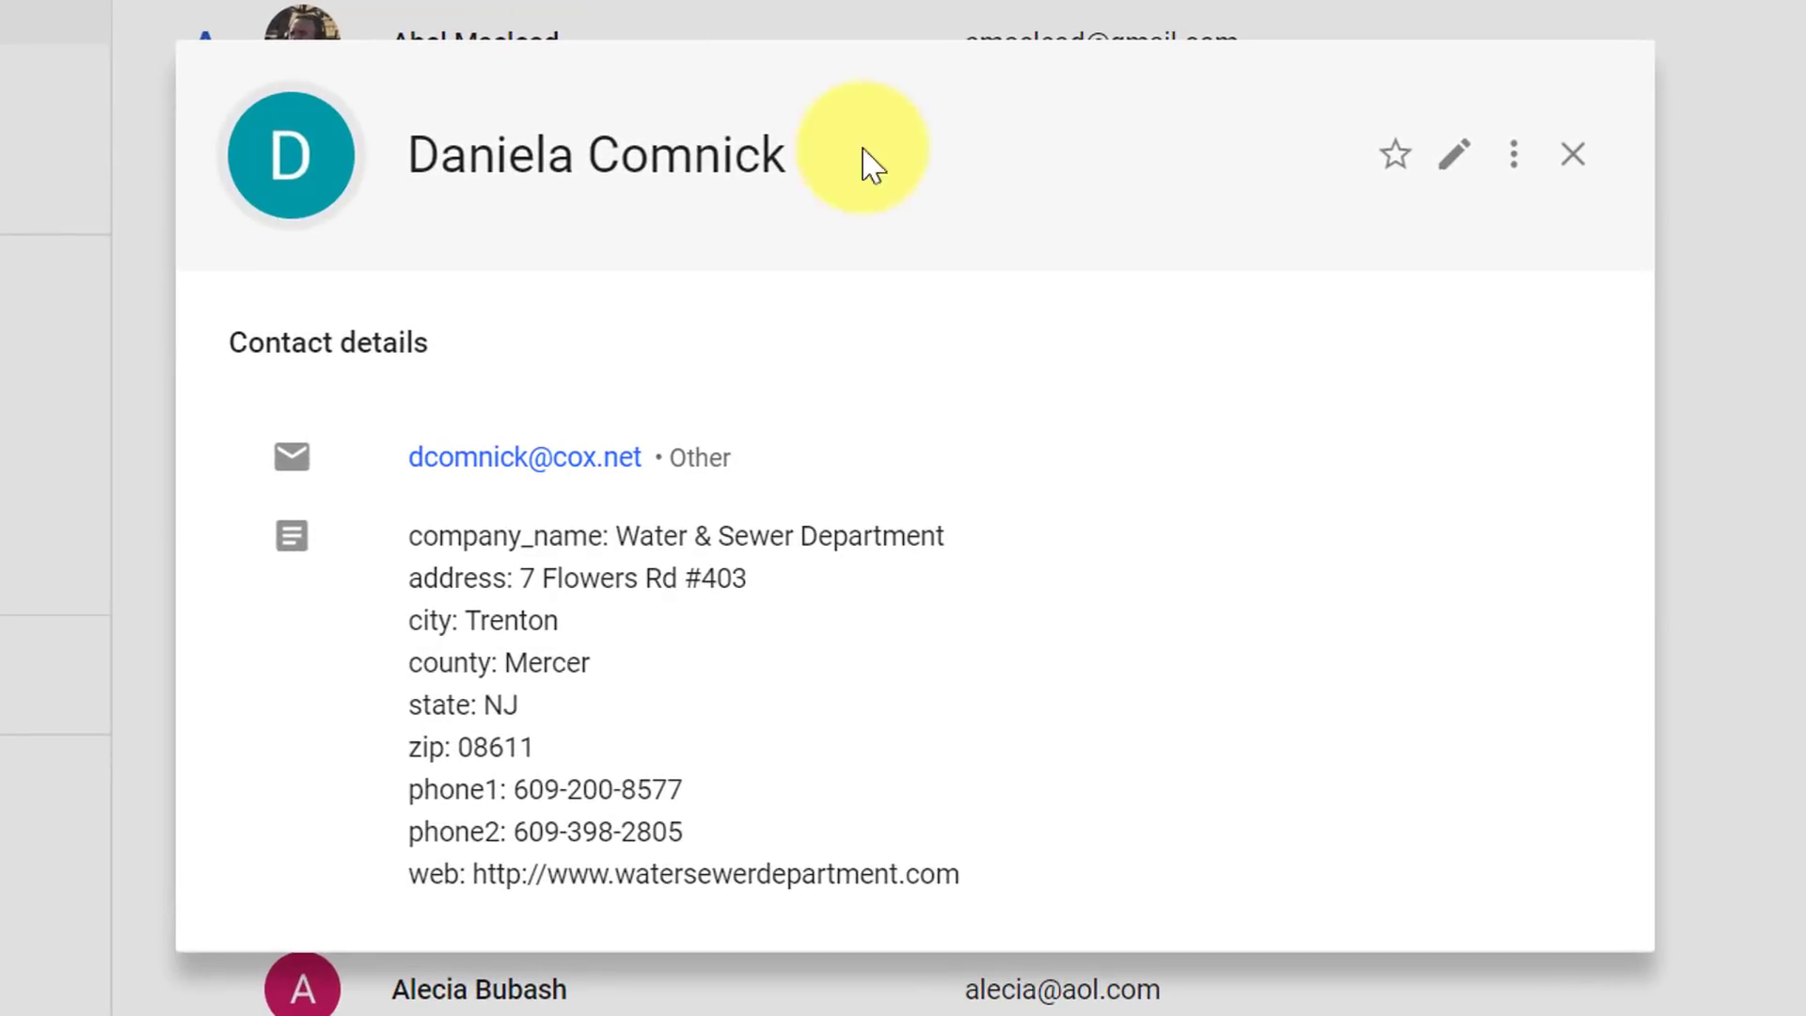
- Add the open contact to the ABC Work Project label and close the contact details
left_click(1516, 158)
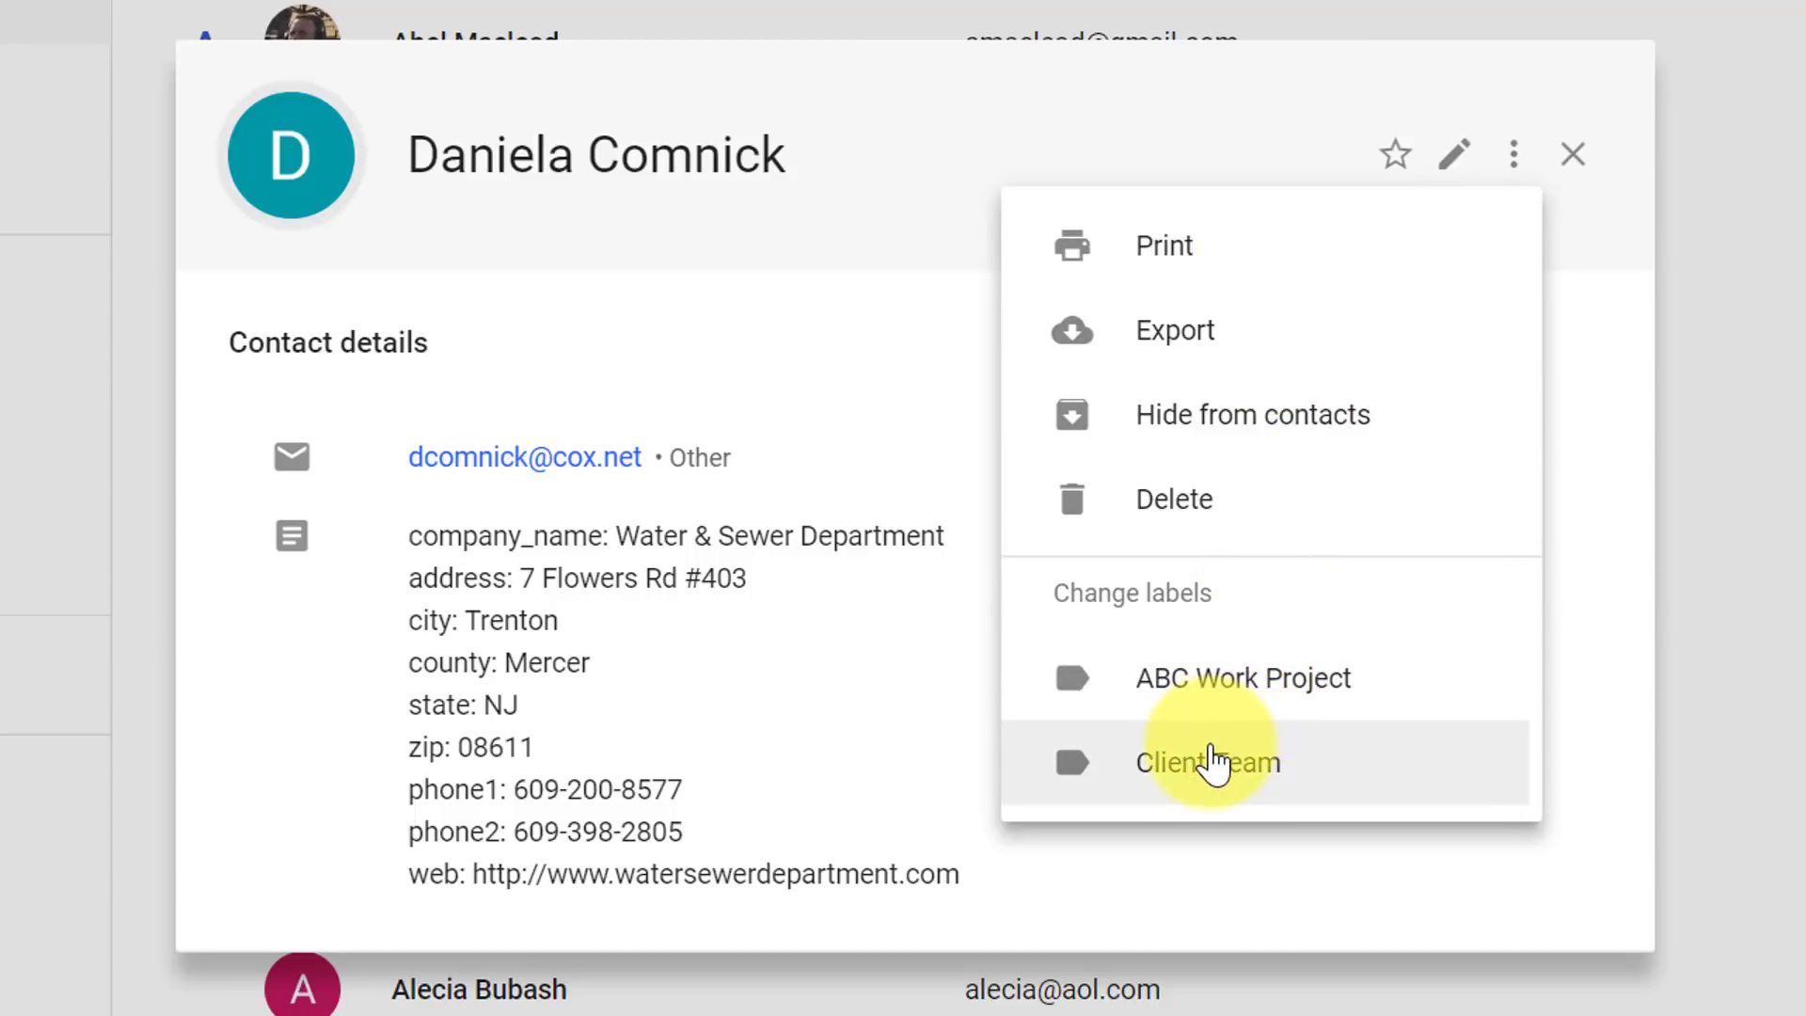
left_click(1211, 696)
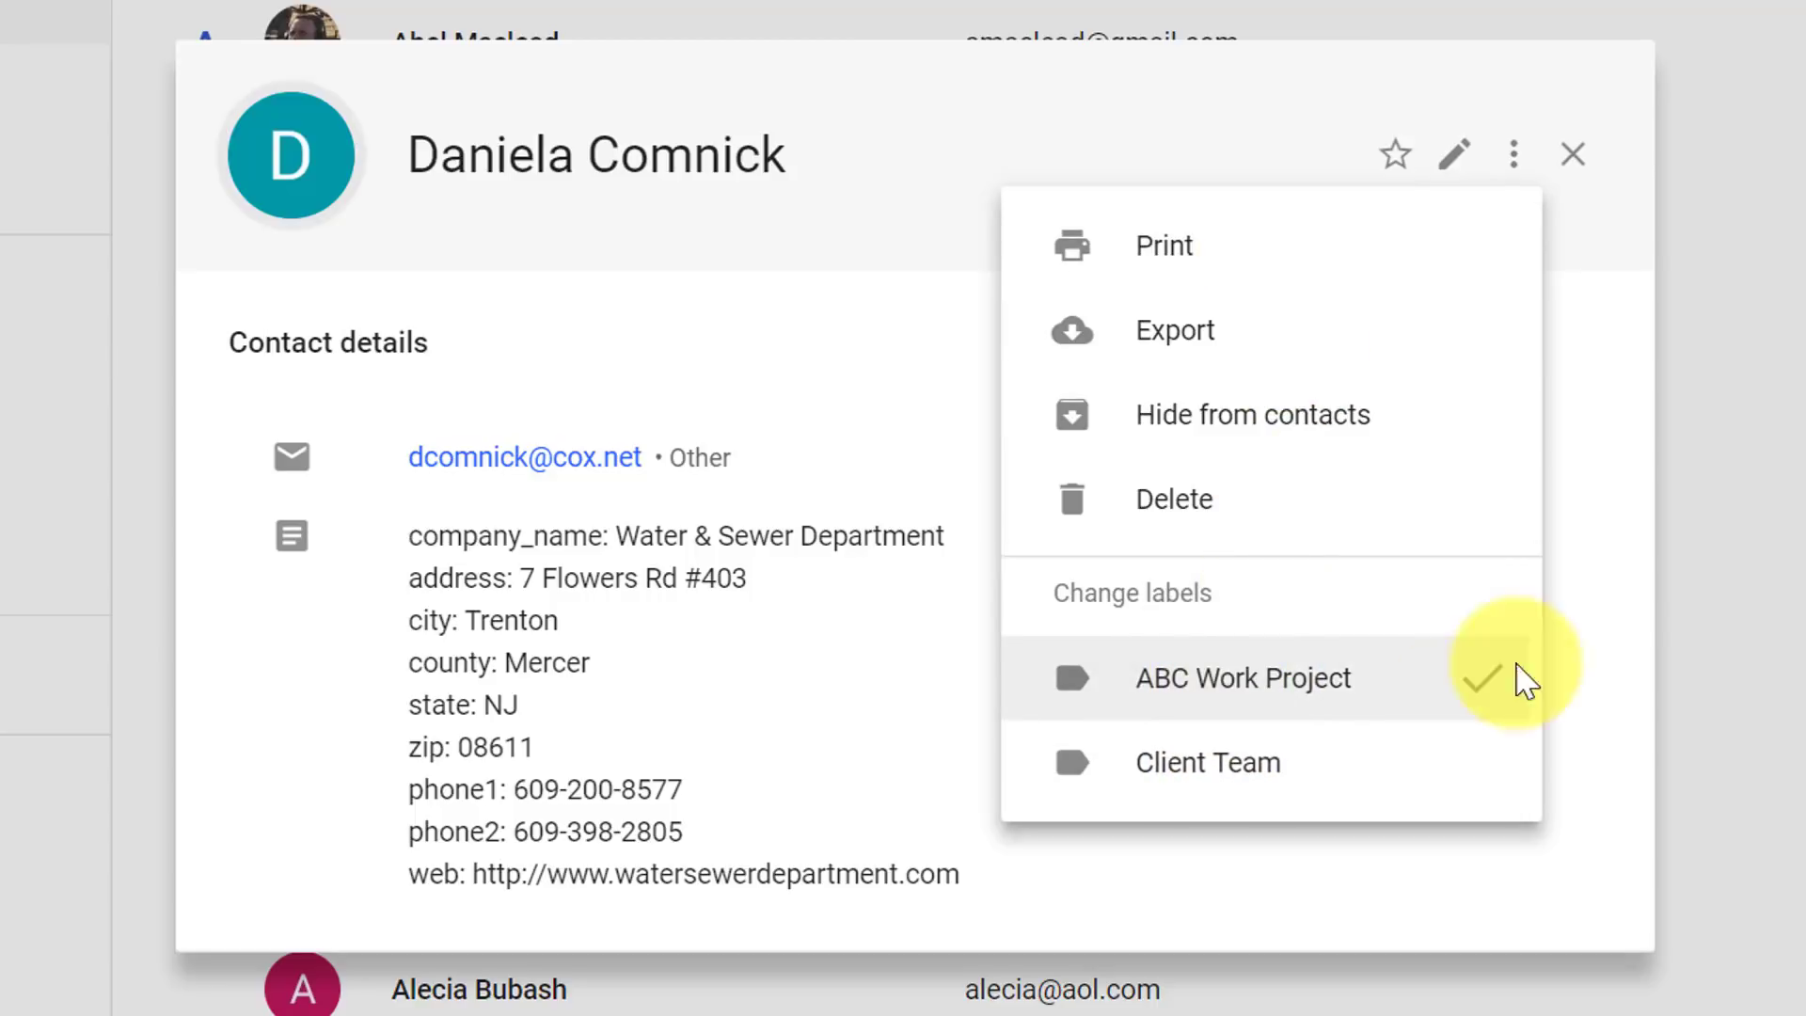
left_click(1601, 513)
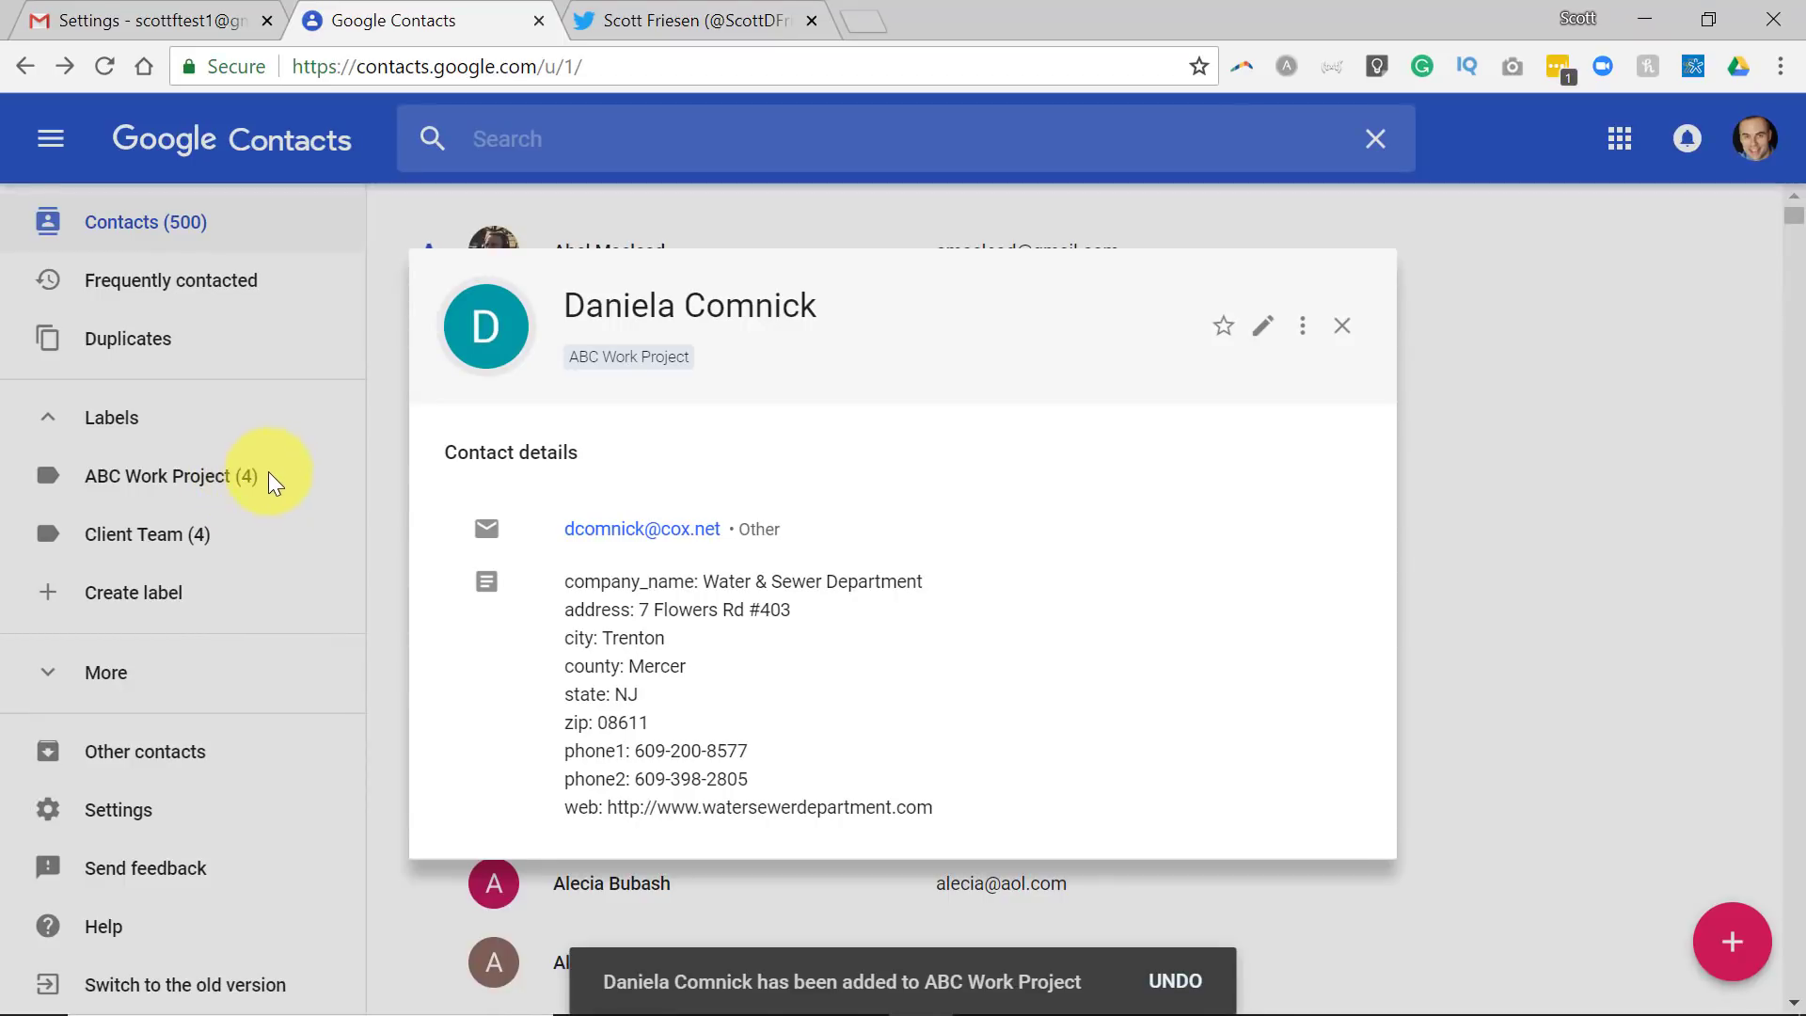
left_click(1343, 327)
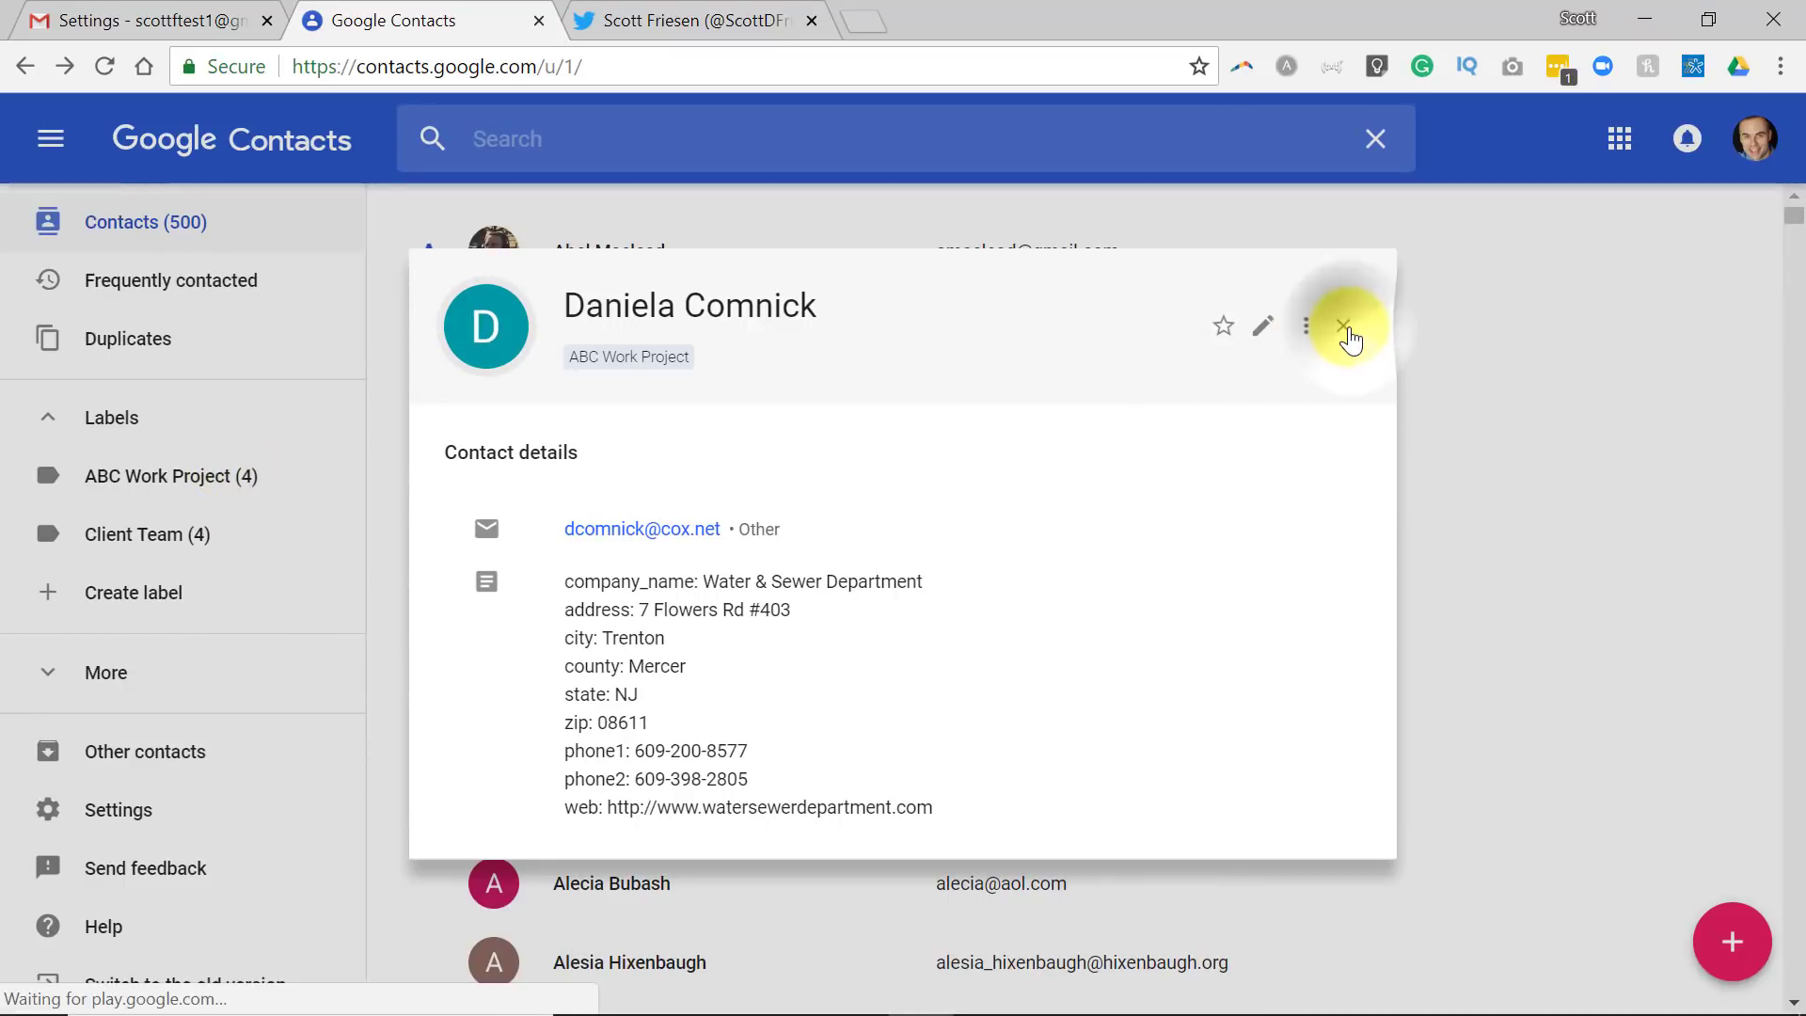
- Switch to the Gmail inbox and start a new message addressed to everyone in the ABC Work Project label
left_click(148, 12)
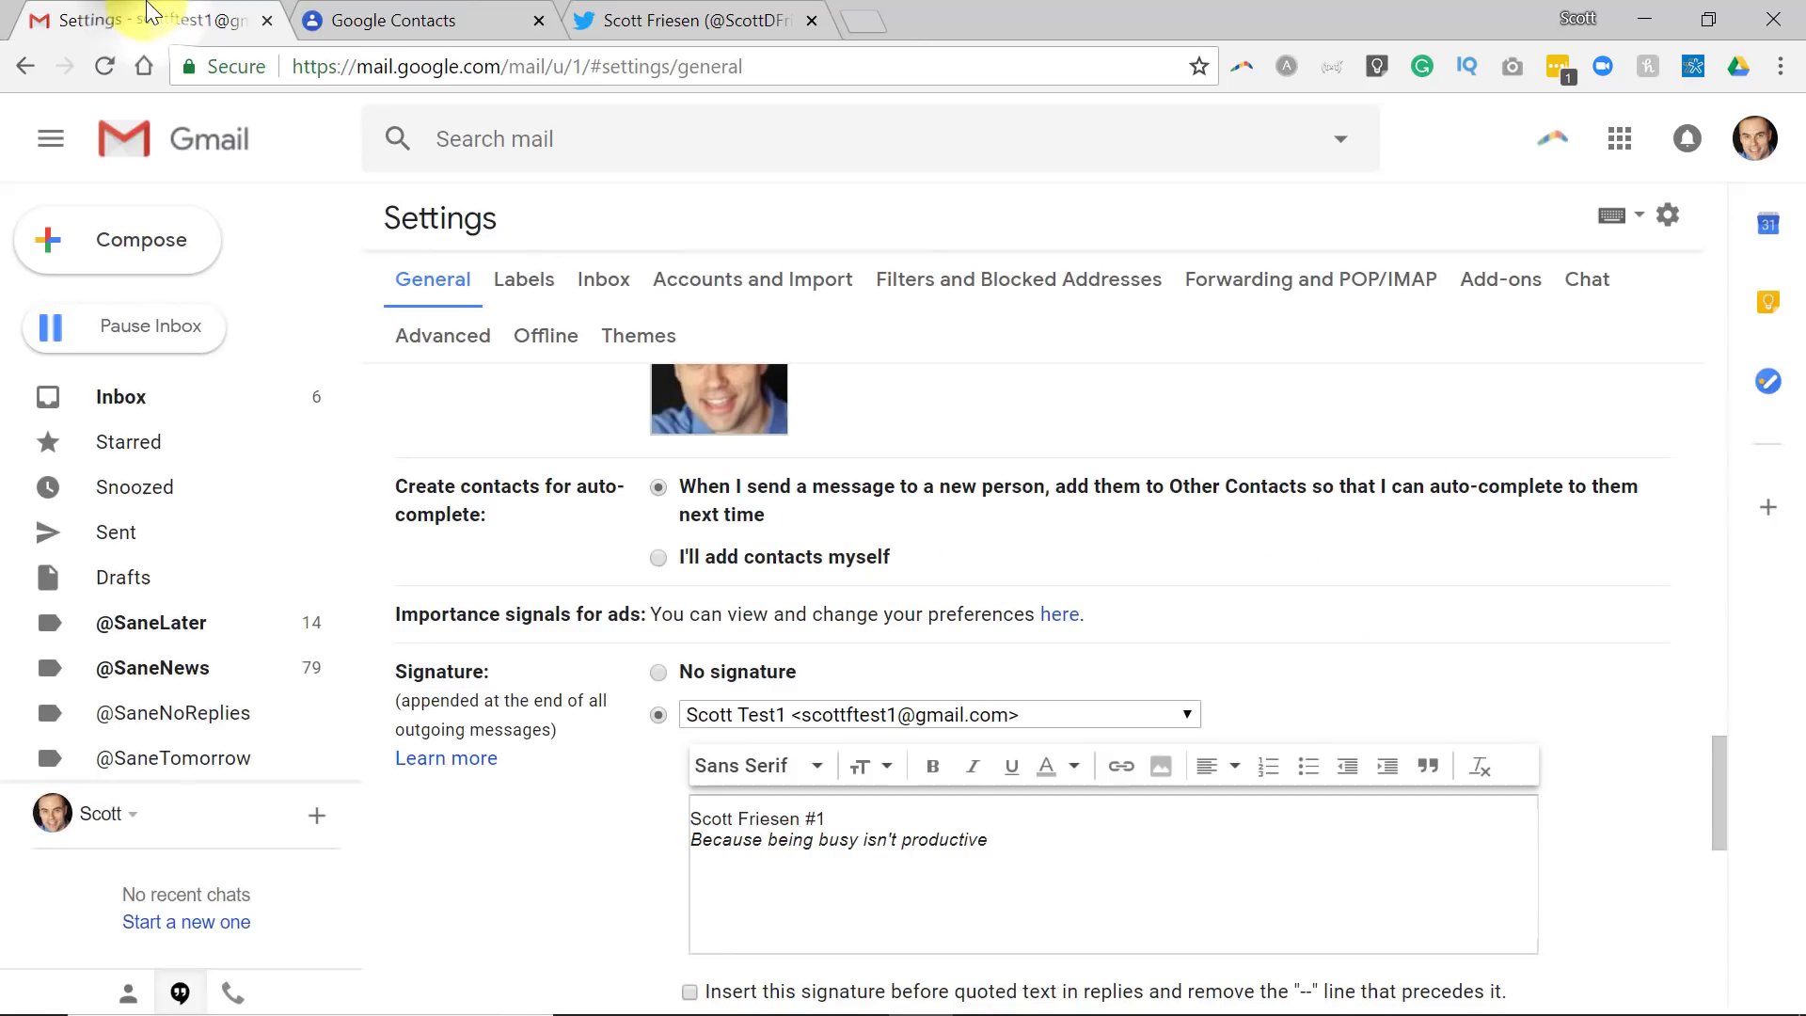
left_click(122, 400)
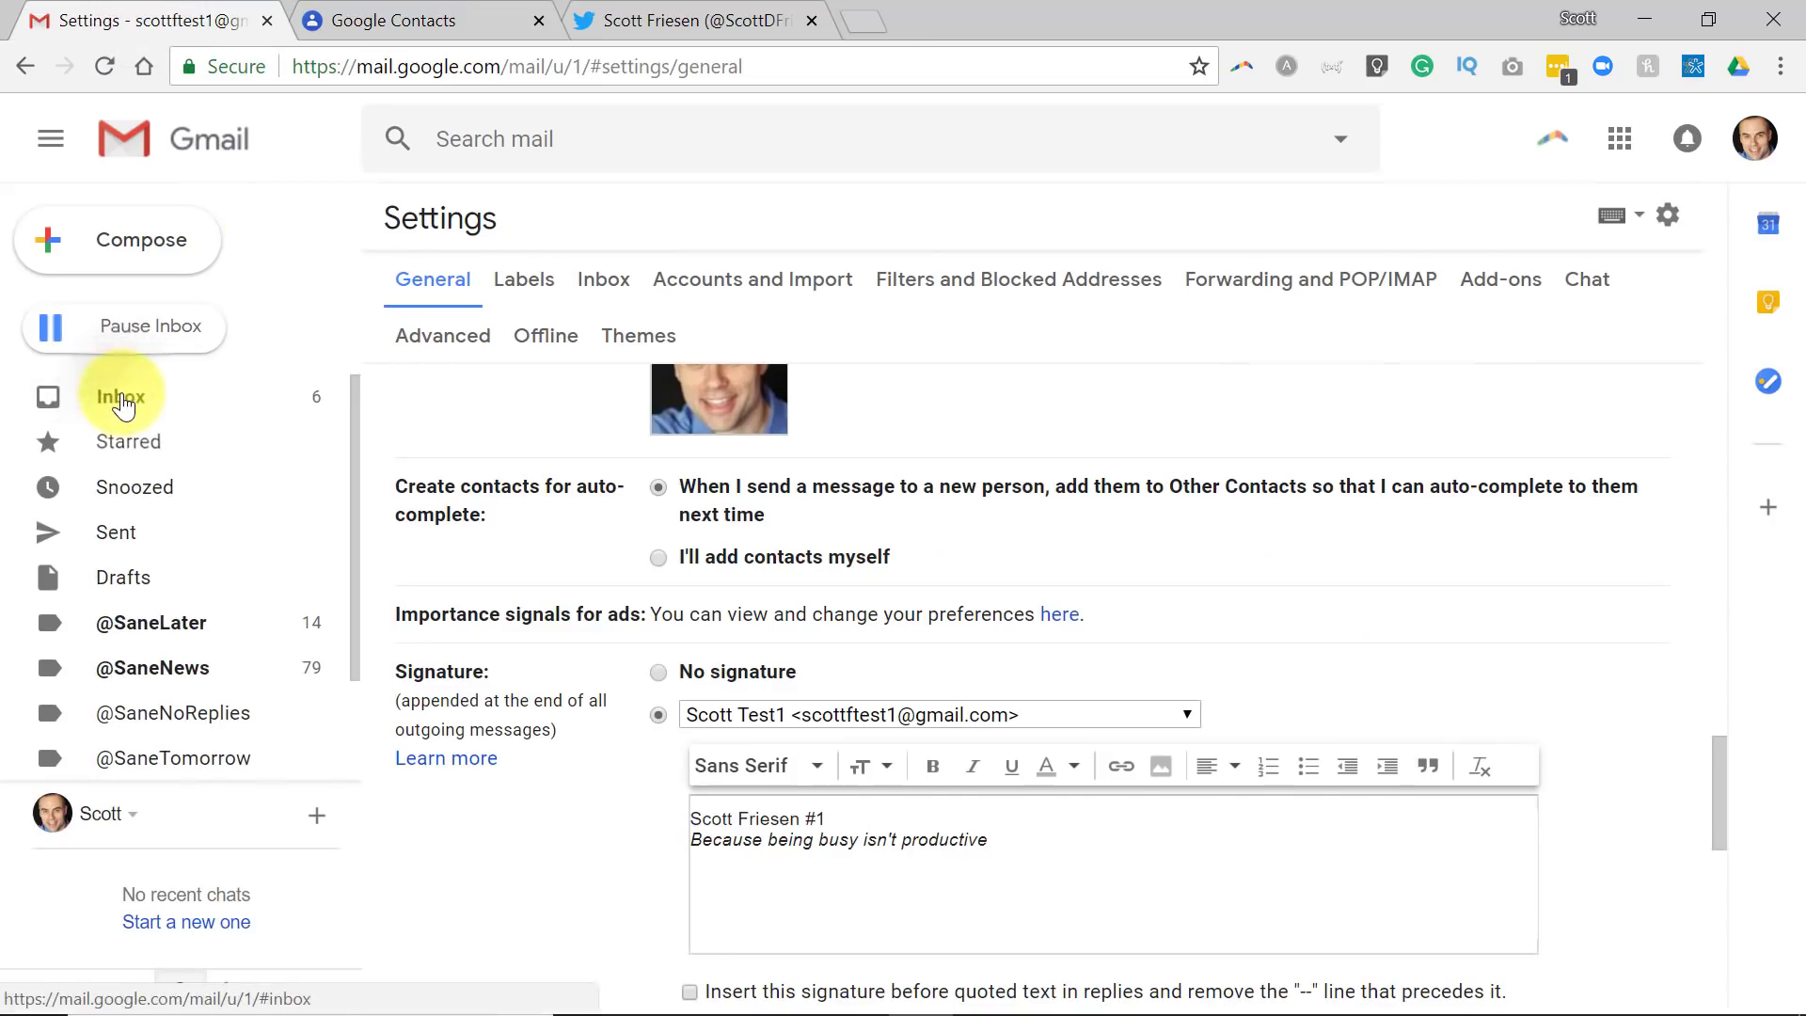
left_click(141, 240)
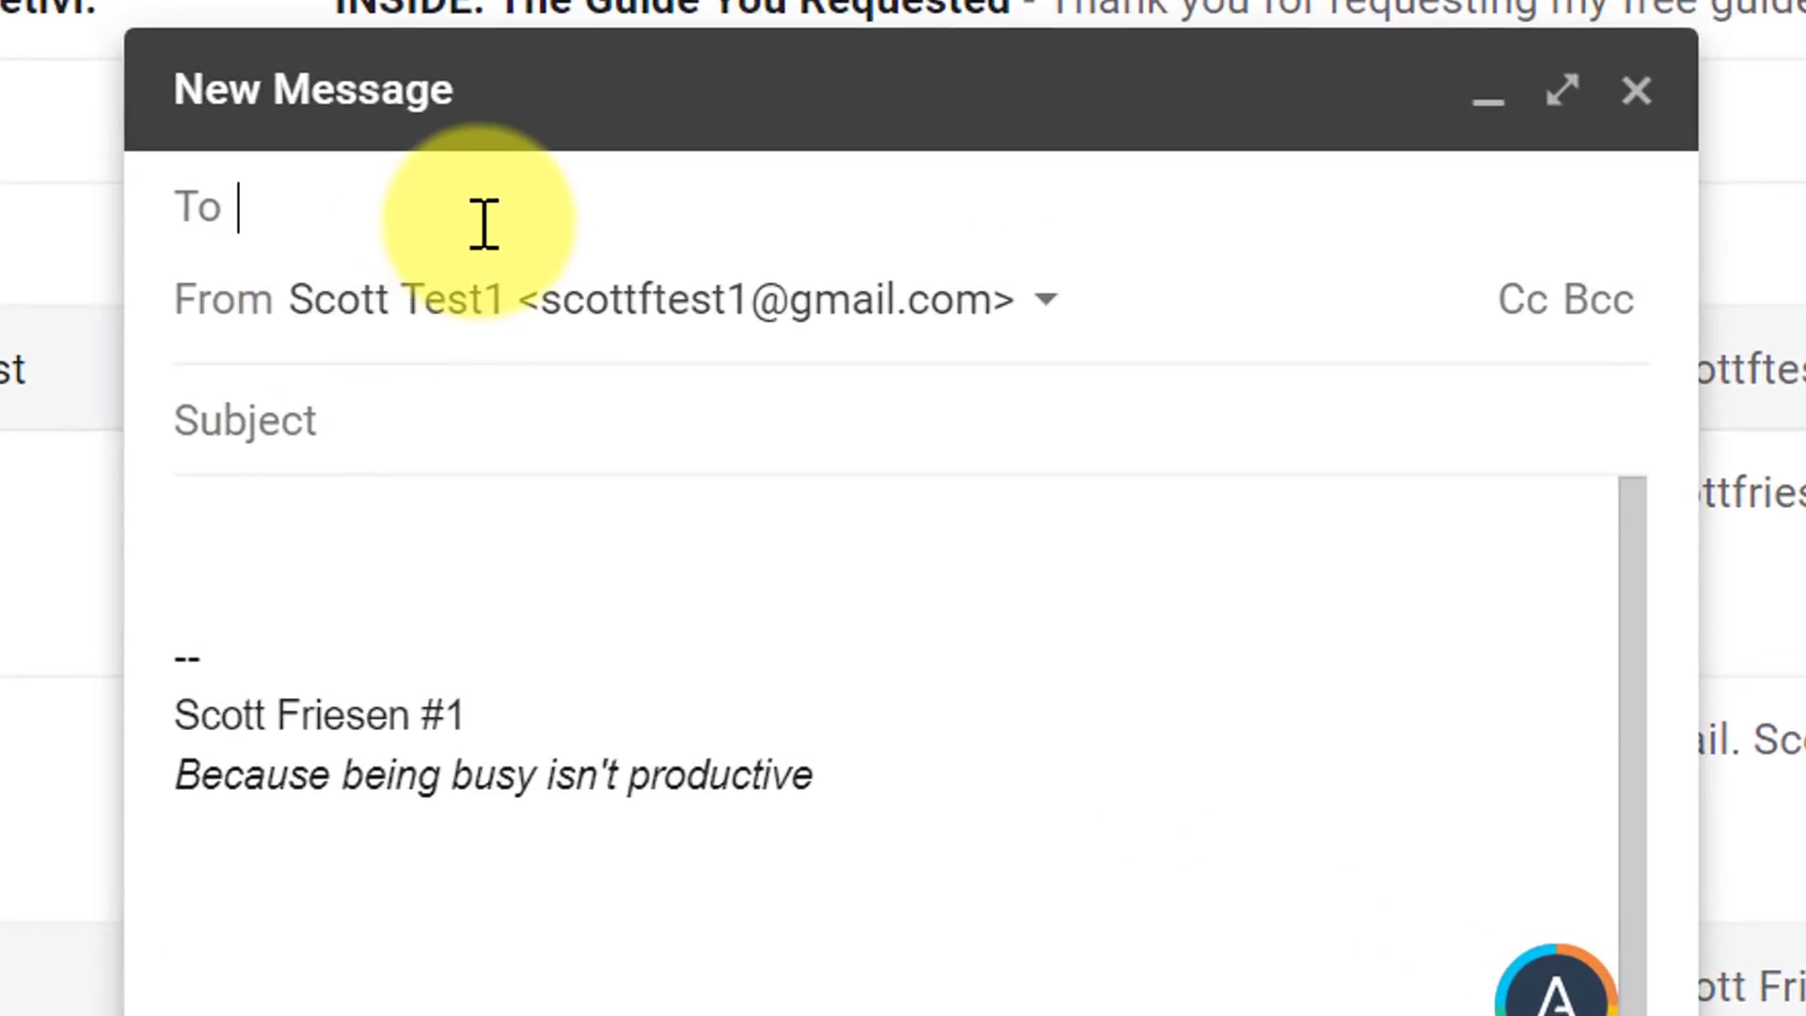
type("abc")
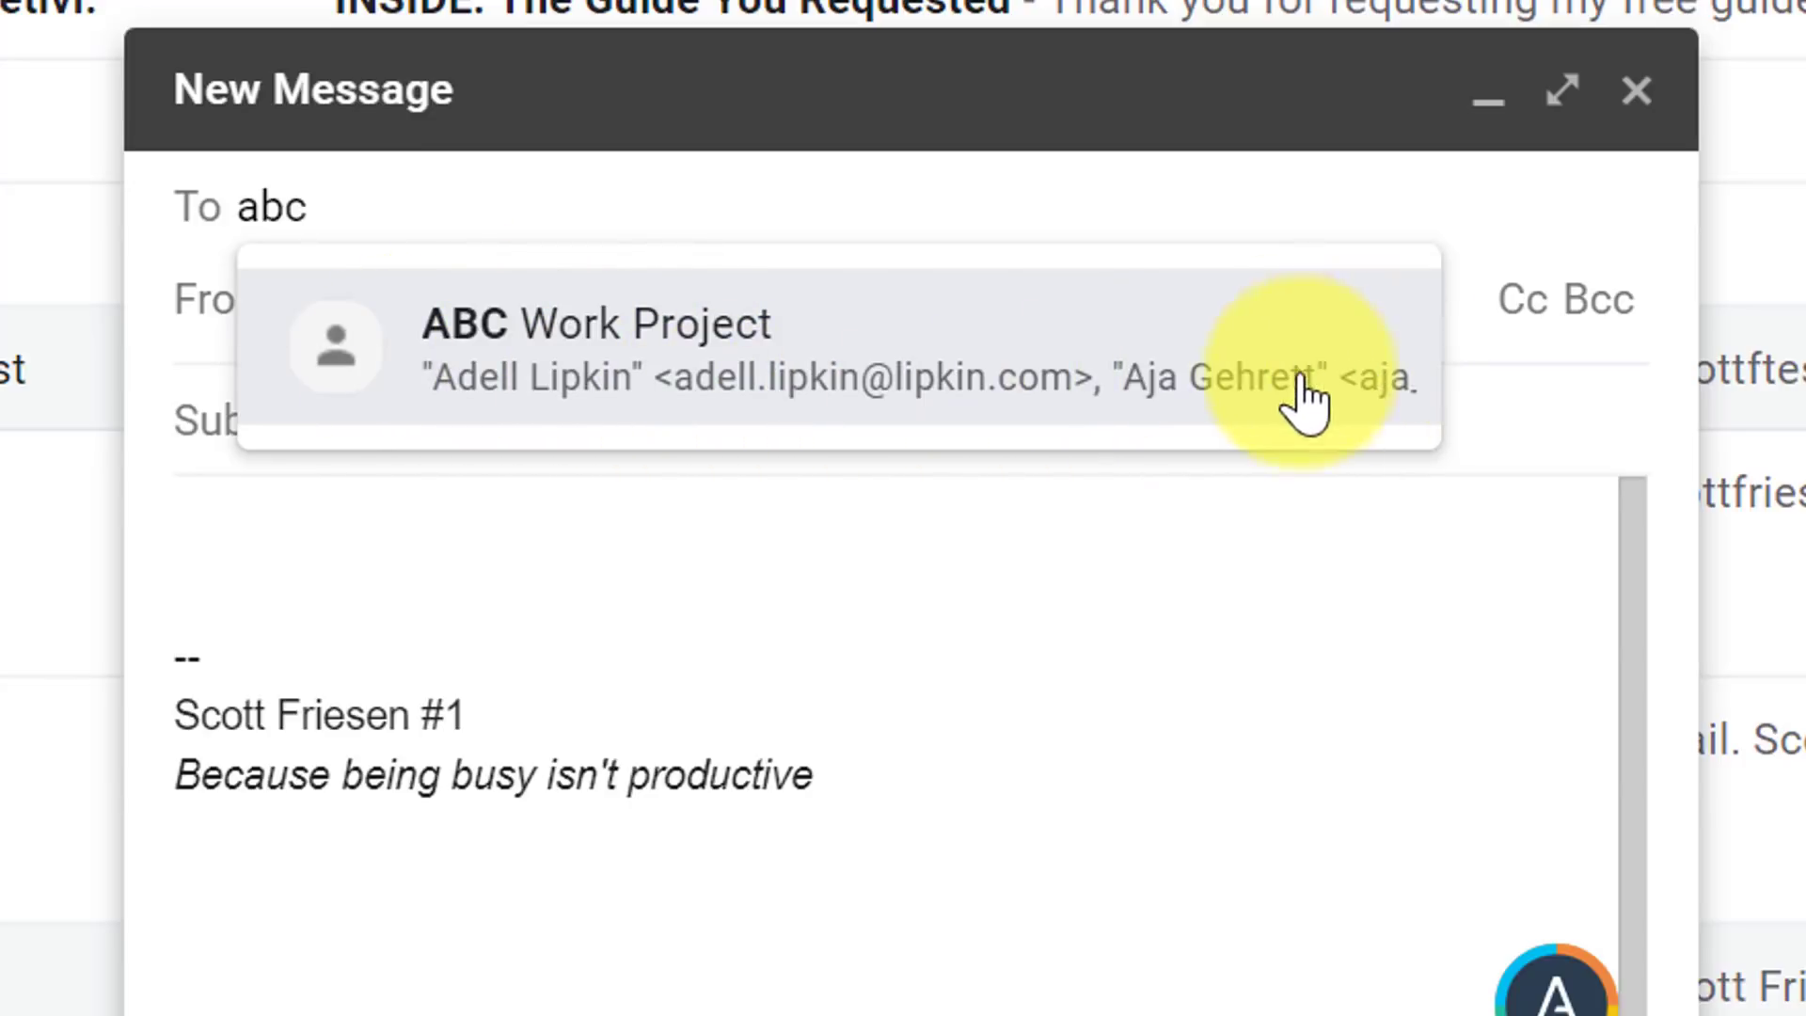
left_click(508, 329)
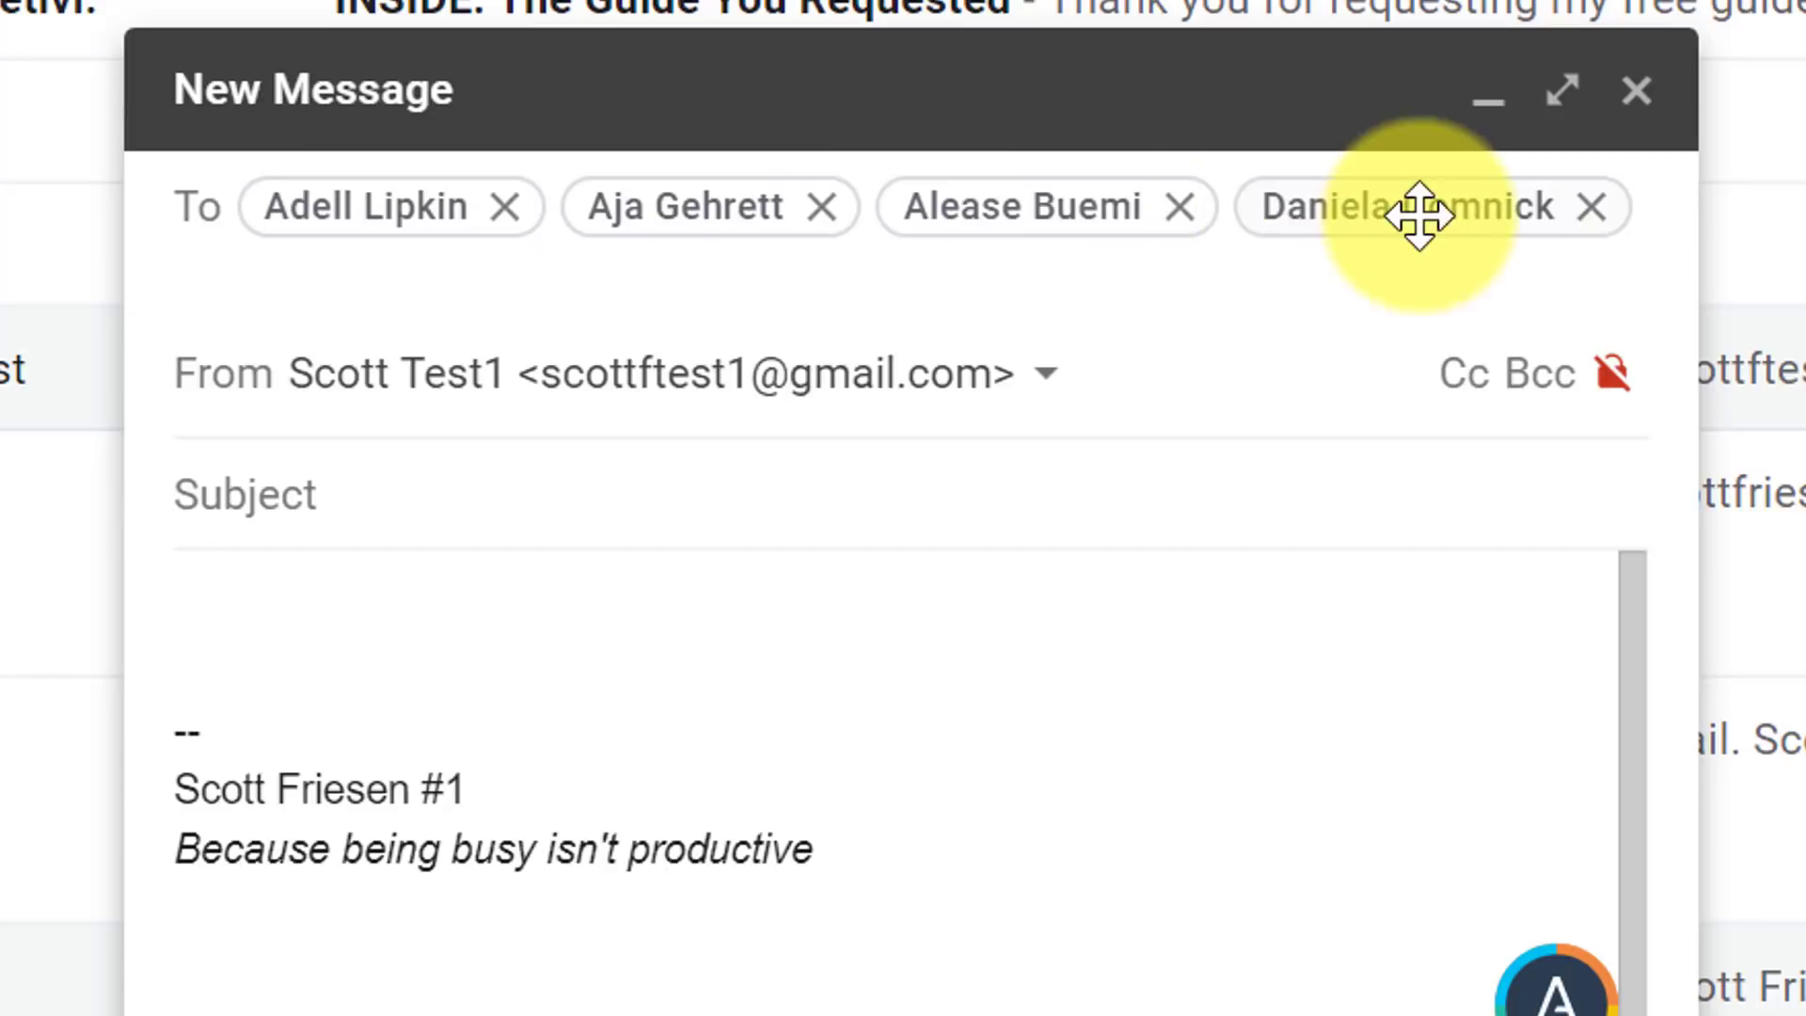
left_click(412, 487)
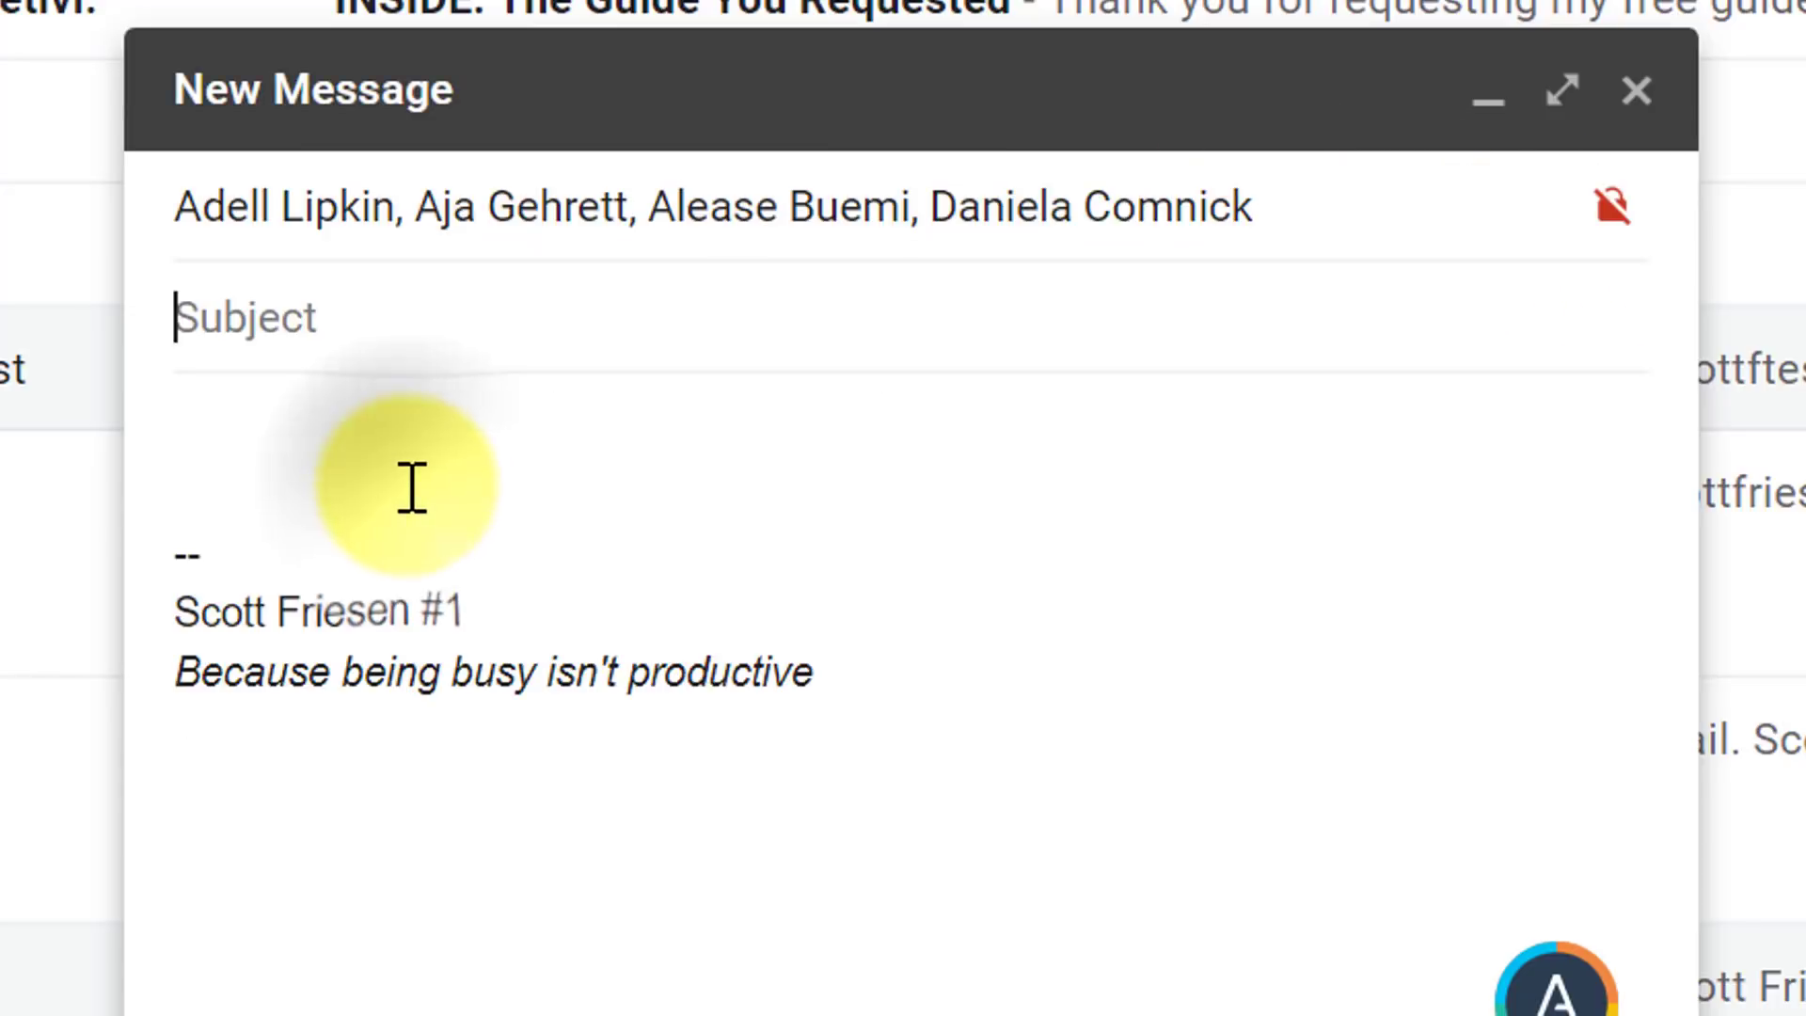